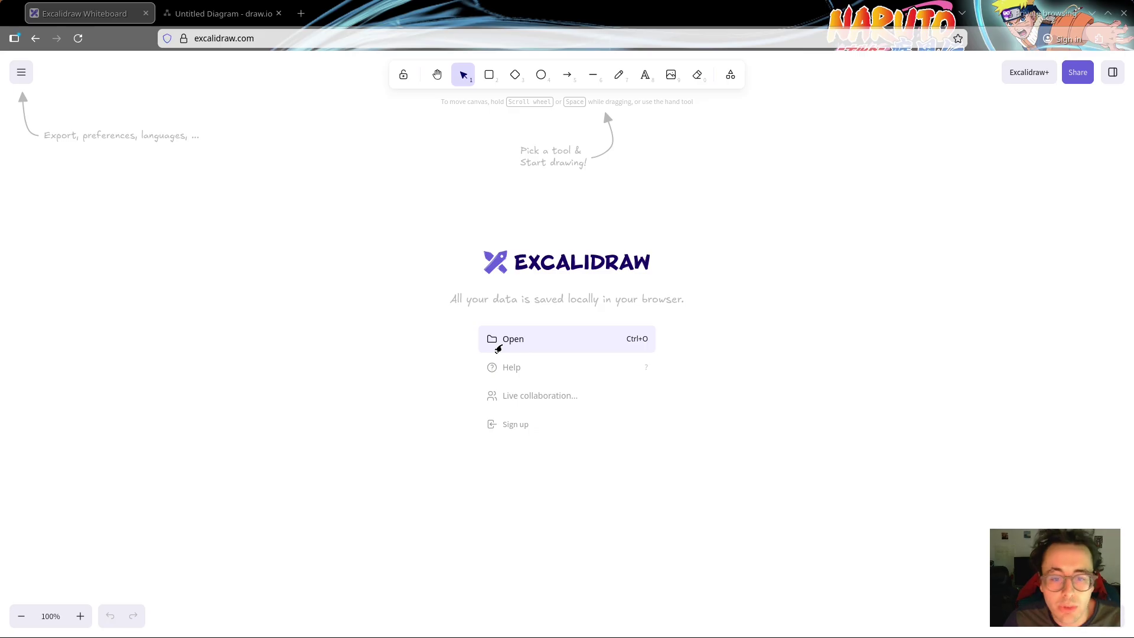
Switch the interface language to Français
{"action": "left_click", "coordinate": [499, 348]}
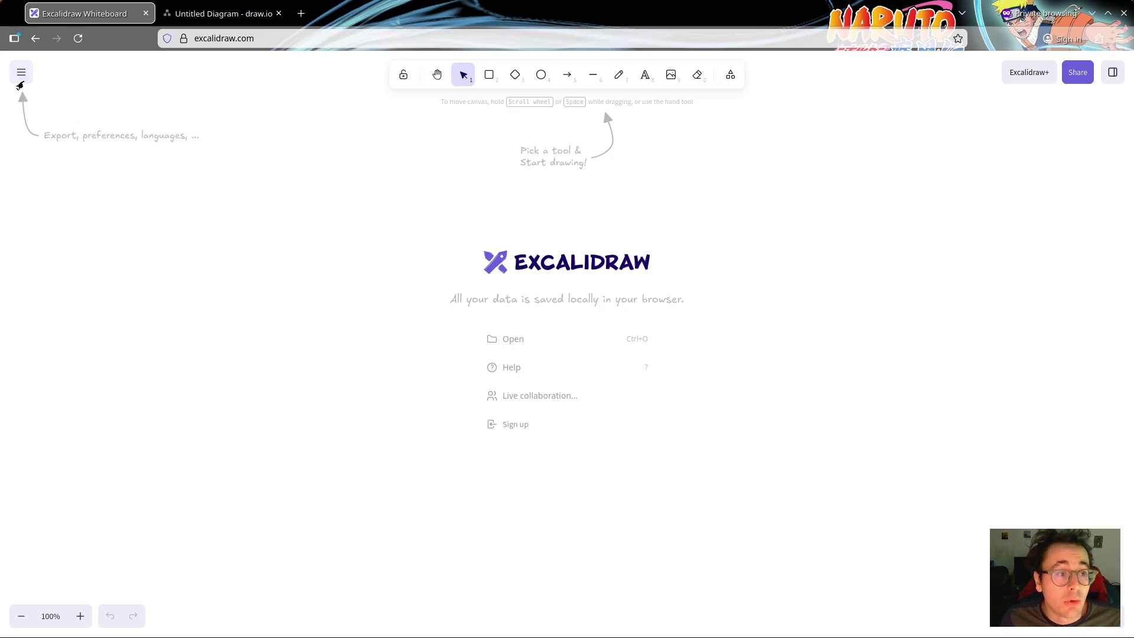
{"action": "left_click", "coordinate": [21, 81]}
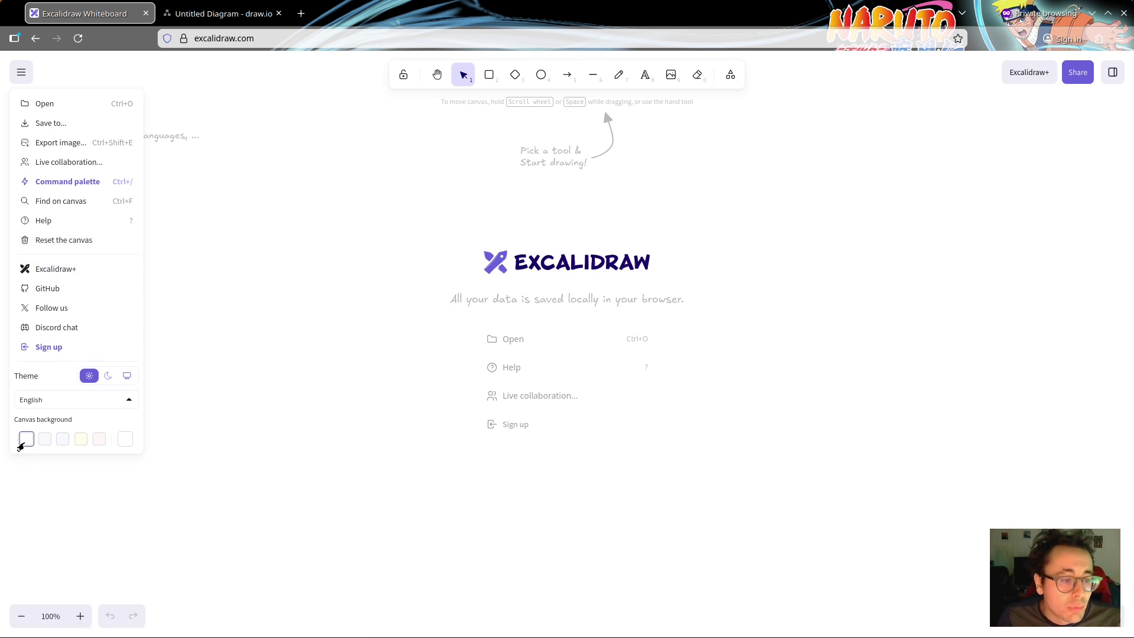
{"action": "left_click", "coordinate": [38, 406]}
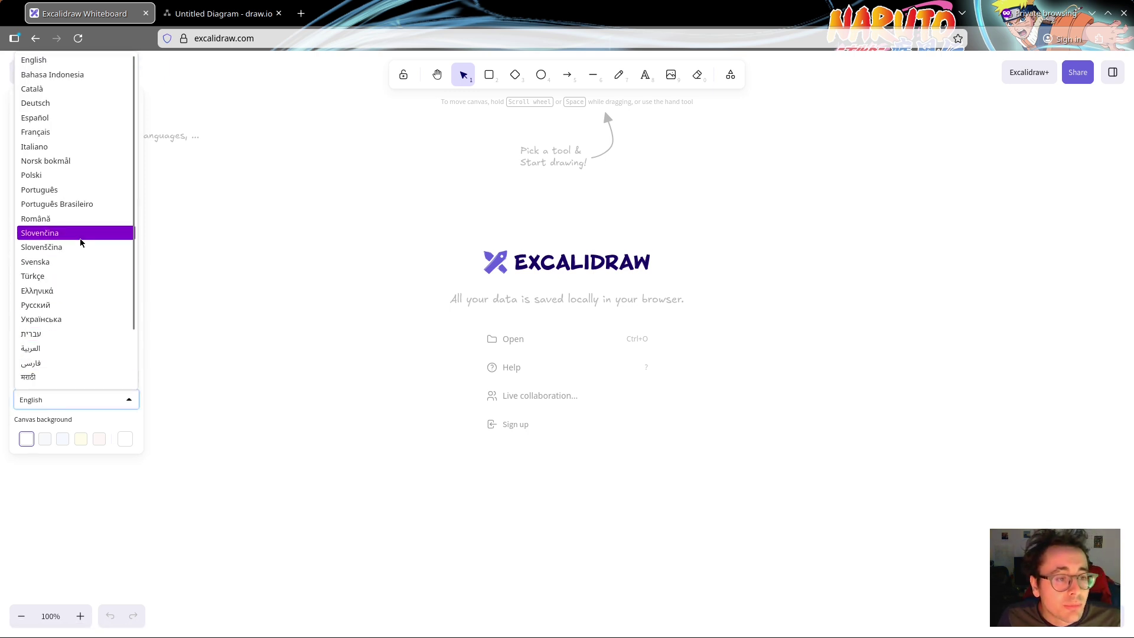
{"action": "left_click", "coordinate": [76, 131]}
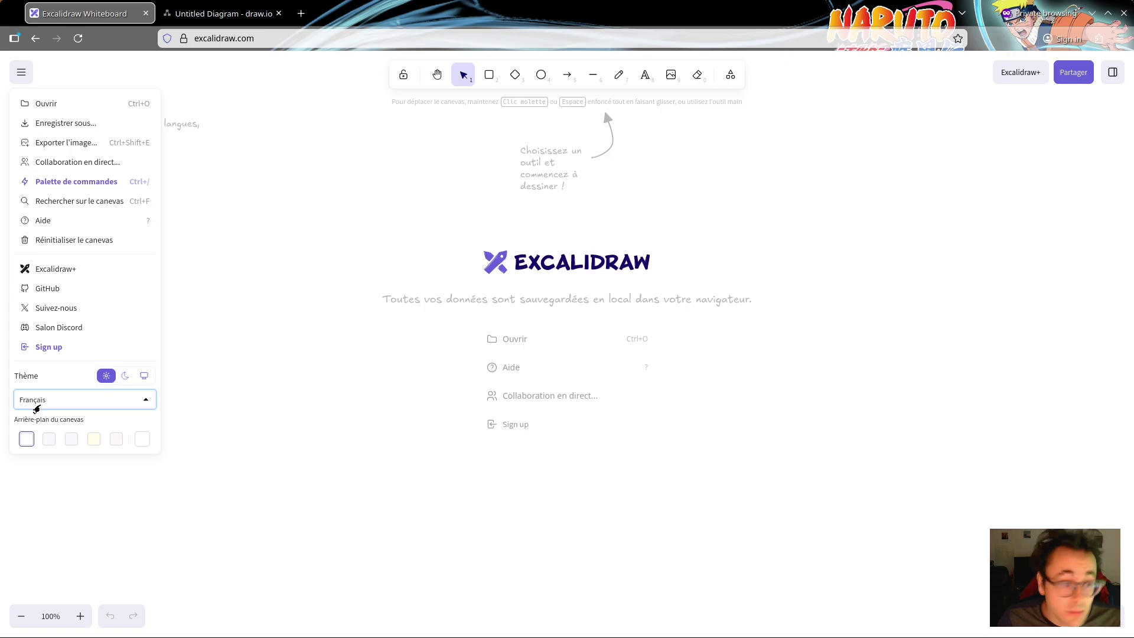
Try the dark theme and the tinted canvas backgrounds, ending on the light theme with a white canvas
{"action": "left_click", "coordinate": [124, 377]}
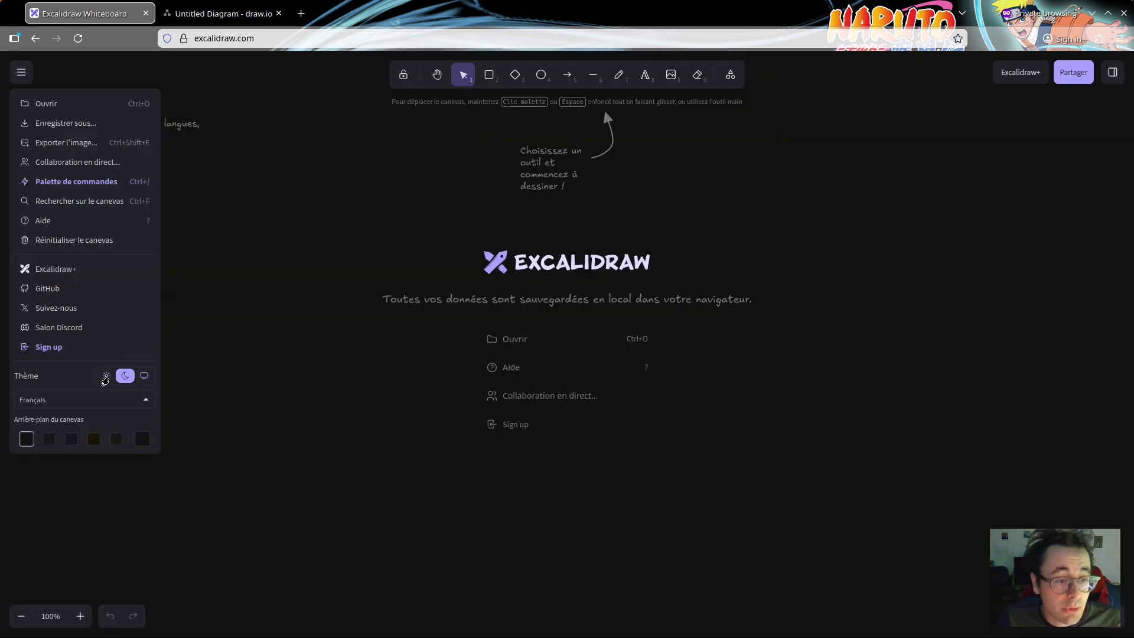
{"action": "left_click", "coordinate": [106, 376]}
{"action": "left_click", "coordinate": [43, 442]}
{"action": "left_click", "coordinate": [68, 443]}
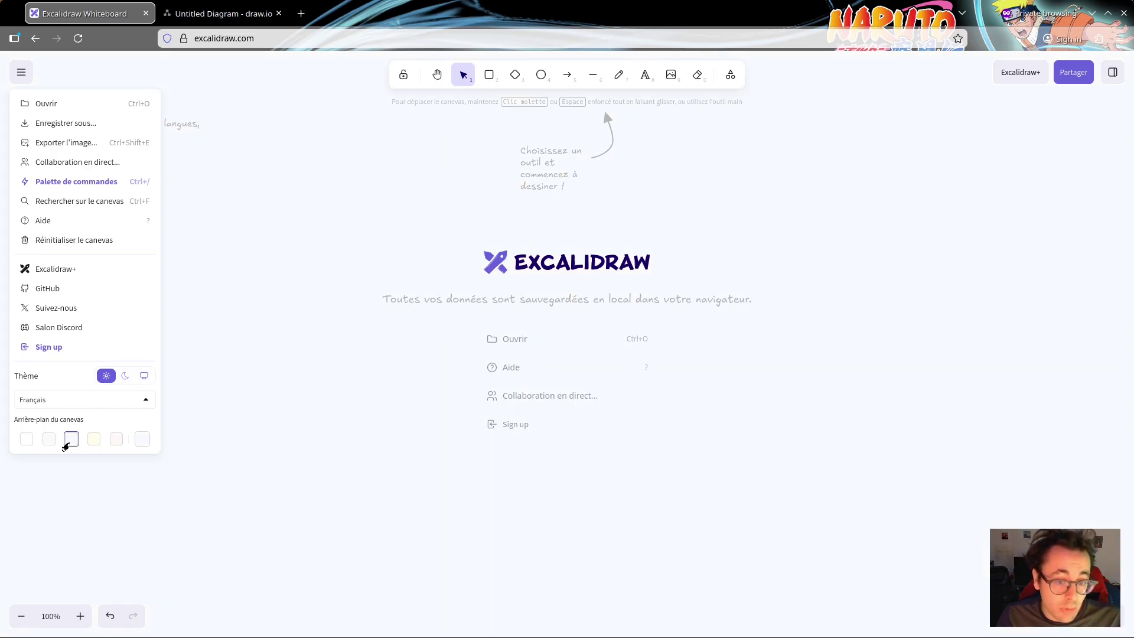
{"action": "left_click", "coordinate": [93, 442]}
{"action": "left_click", "coordinate": [110, 446]}
{"action": "left_click", "coordinate": [27, 442]}
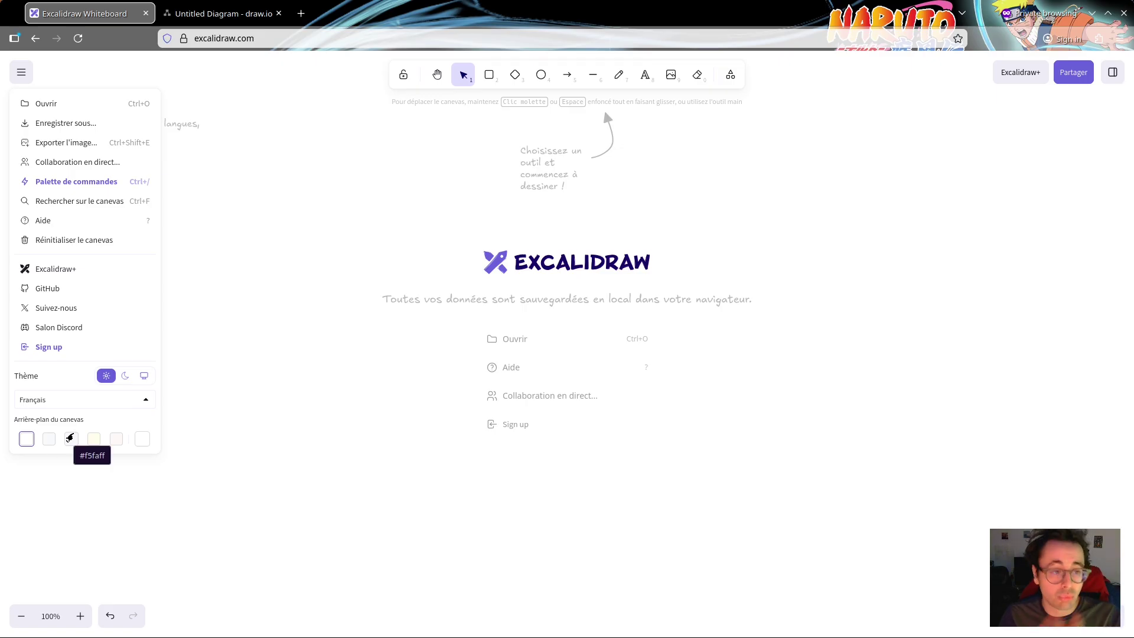
{"action": "left_click", "coordinate": [21, 71]}
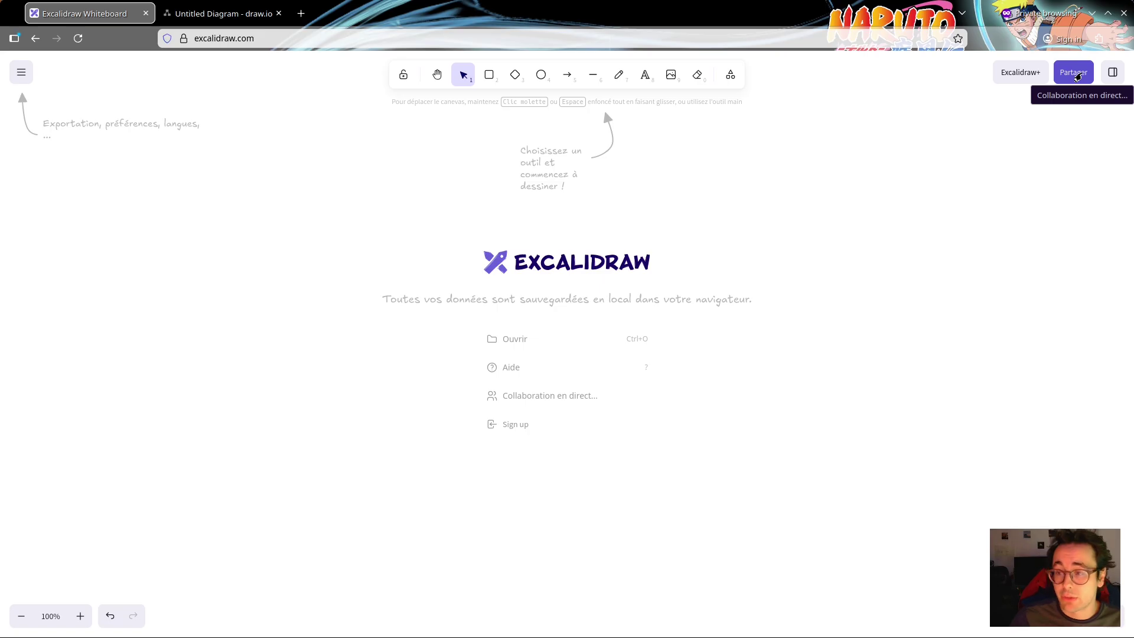
Examine the library sidebar and its options, and close it again
{"action": "left_click", "coordinate": [1112, 72]}
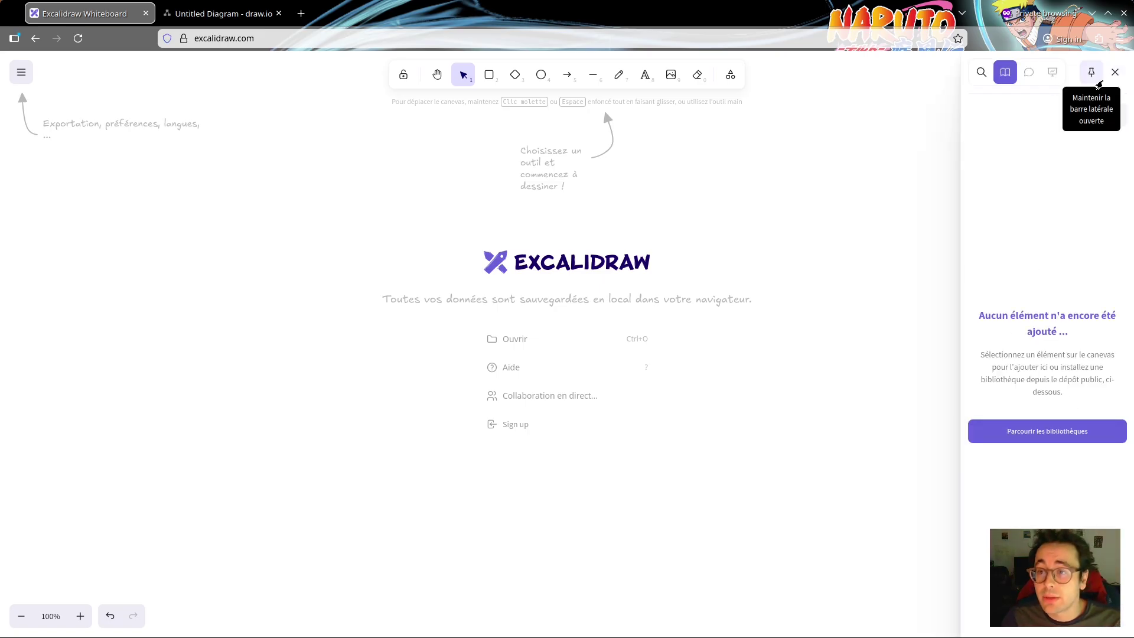
{"action": "left_click", "coordinate": [1114, 115]}
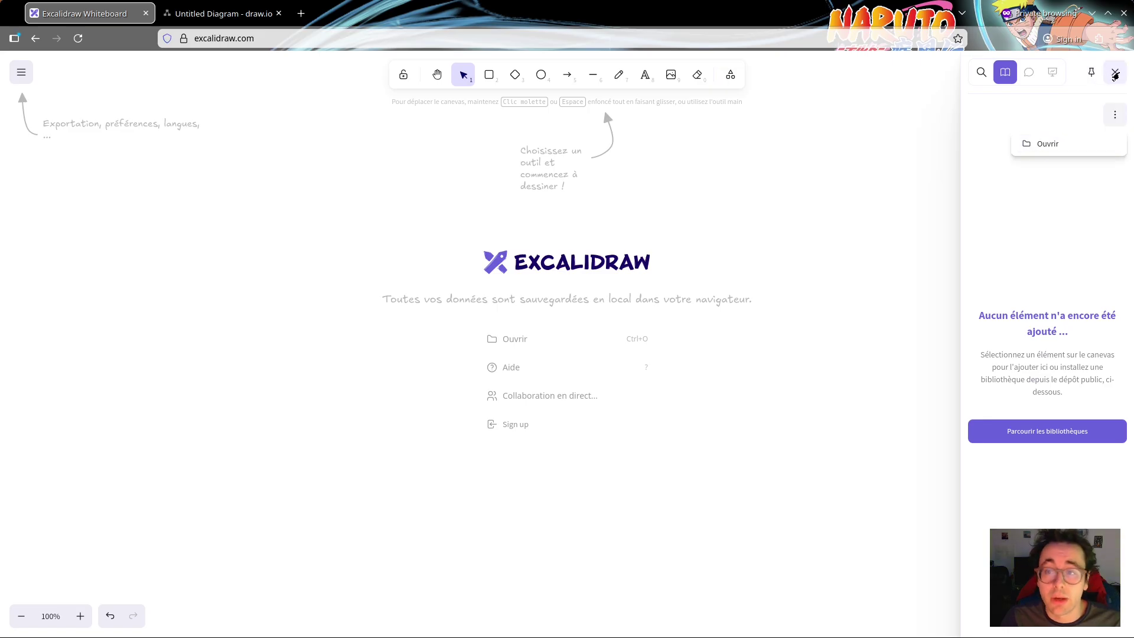
{"action": "left_click", "coordinate": [1114, 75]}
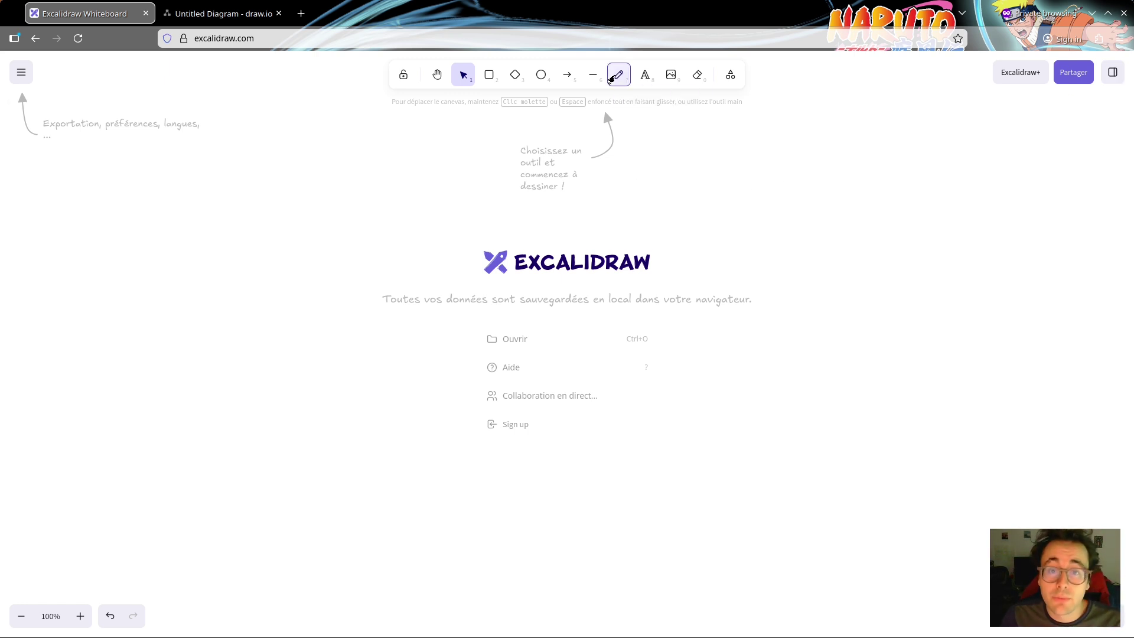
Draw three freehand ovals side by side across the canvas with the pencil tool
{"action": "left_click", "coordinate": [614, 78]}
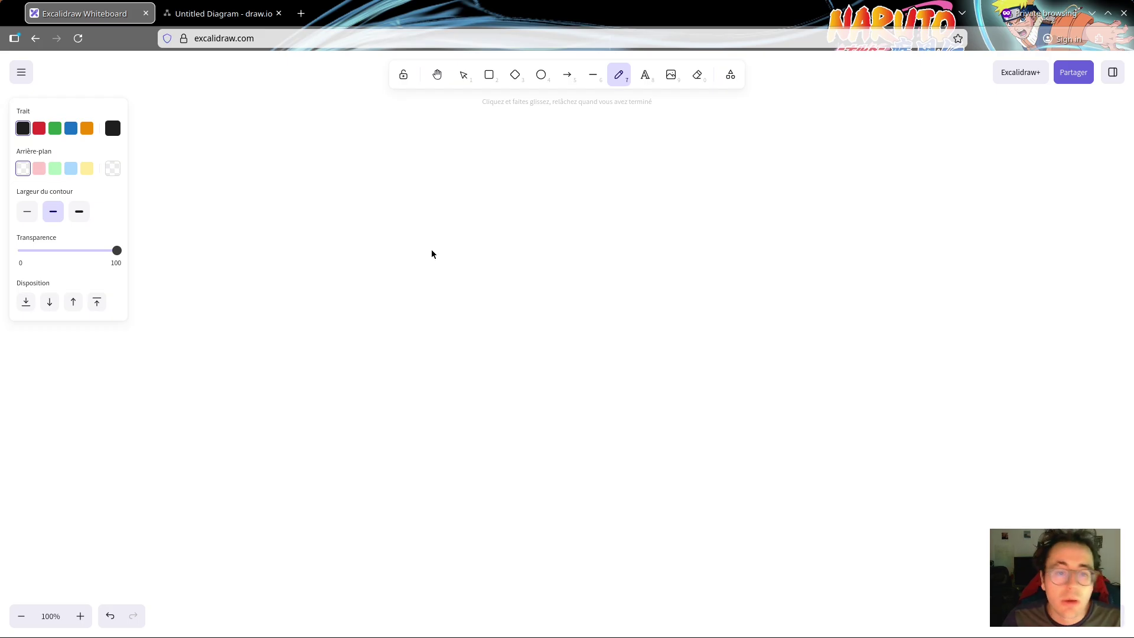
{"action": "mouse_move", "coordinate": [366, 256]}
{"action": "left_mouse_down"}
{"action": "mouse_move", "coordinate": [357, 297]}
{"action": "mouse_move", "coordinate": [380, 315]}
{"action": "mouse_move", "coordinate": [437, 320]}
{"action": "mouse_move", "coordinate": [495, 297]}
{"action": "mouse_move", "coordinate": [498, 273]}
{"action": "mouse_move", "coordinate": [485, 248]}
{"action": "mouse_move", "coordinate": [430, 238]}
{"action": "mouse_move", "coordinate": [360, 257]}
{"action": "left_mouse_up"}
{"action": "mouse_move", "coordinate": [629, 247]}
{"action": "left_mouse_down"}
{"action": "mouse_move", "coordinate": [585, 249]}
{"action": "mouse_move", "coordinate": [557, 279]}
{"action": "mouse_move", "coordinate": [577, 310]}
{"action": "mouse_move", "coordinate": [625, 316]}
{"action": "mouse_move", "coordinate": [692, 301]}
{"action": "mouse_move", "coordinate": [701, 280]}
{"action": "mouse_move", "coordinate": [620, 249]}
{"action": "left_mouse_up"}
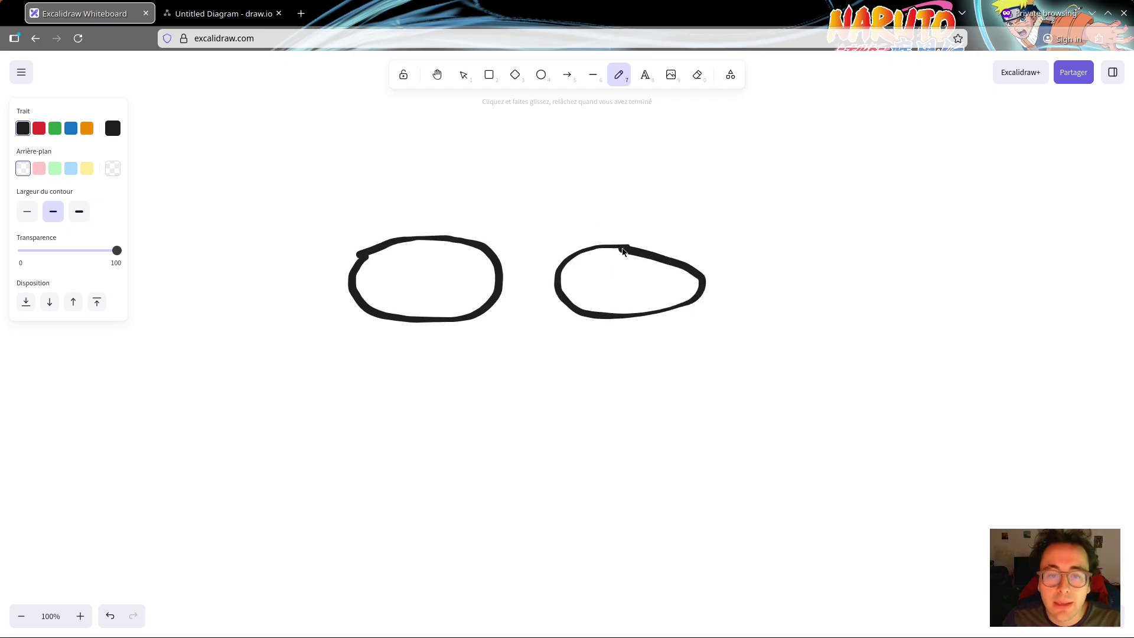
{"action": "mouse_move", "coordinate": [845, 254]}
{"action": "left_mouse_down"}
{"action": "mouse_move", "coordinate": [793, 258]}
{"action": "mouse_move", "coordinate": [780, 282]}
{"action": "mouse_move", "coordinate": [787, 302]}
{"action": "mouse_move", "coordinate": [886, 318]}
{"action": "mouse_move", "coordinate": [919, 304]}
{"action": "mouse_move", "coordinate": [920, 286]}
{"action": "mouse_move", "coordinate": [835, 260]}
{"action": "left_mouse_up"}
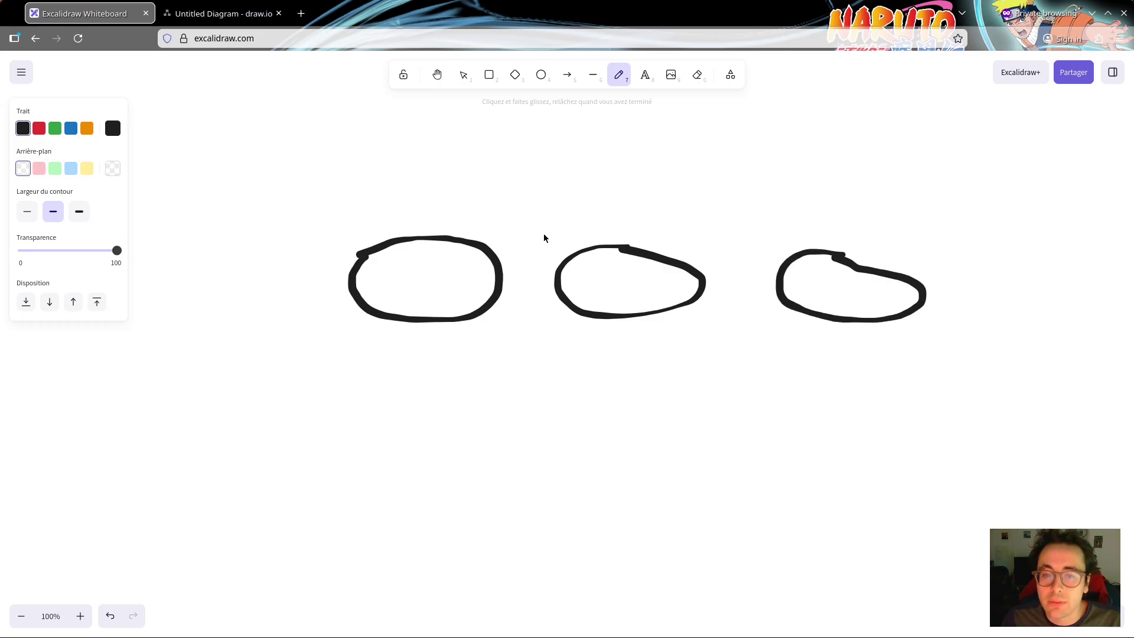
Delete the three freehand ovals one after another to empty the canvas
{"action": "left_click", "coordinate": [462, 76]}
{"action": "mouse_move", "coordinate": [729, 176]}
{"action": "left_mouse_down"}
{"action": "mouse_move", "coordinate": [880, 285]}
{"action": "mouse_move", "coordinate": [1019, 360]}
{"action": "left_mouse_up"}
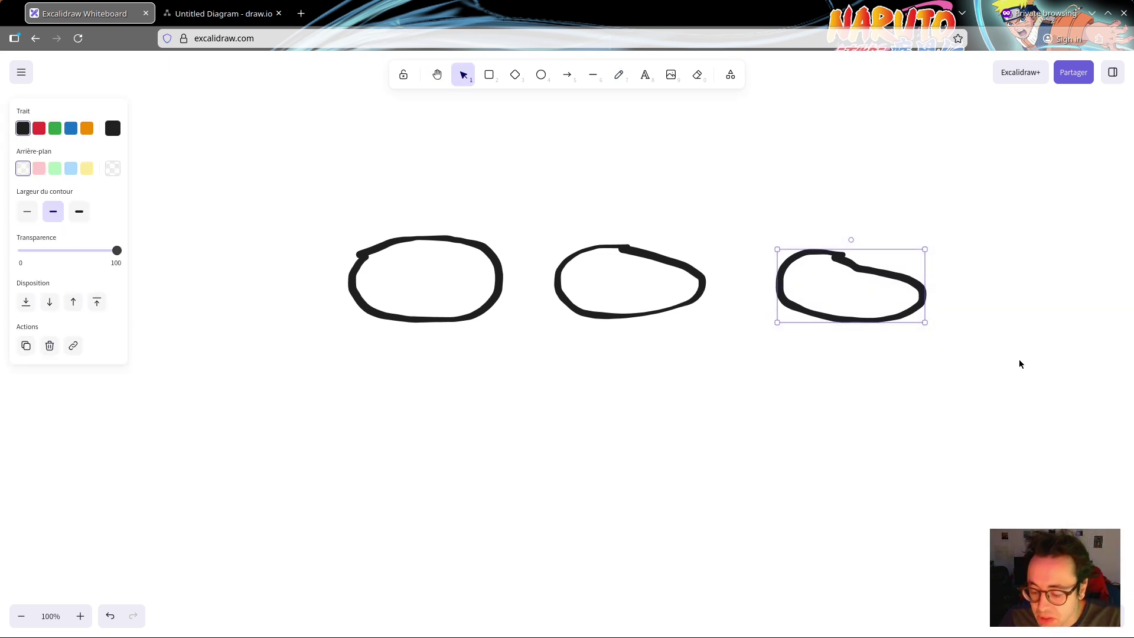
{"action": "key", "text": "Delete"}
{"action": "left_click_drag", "start_coordinate": [774, 196], "coordinate": [516, 447]}
{"action": "key", "text": "Delete"}
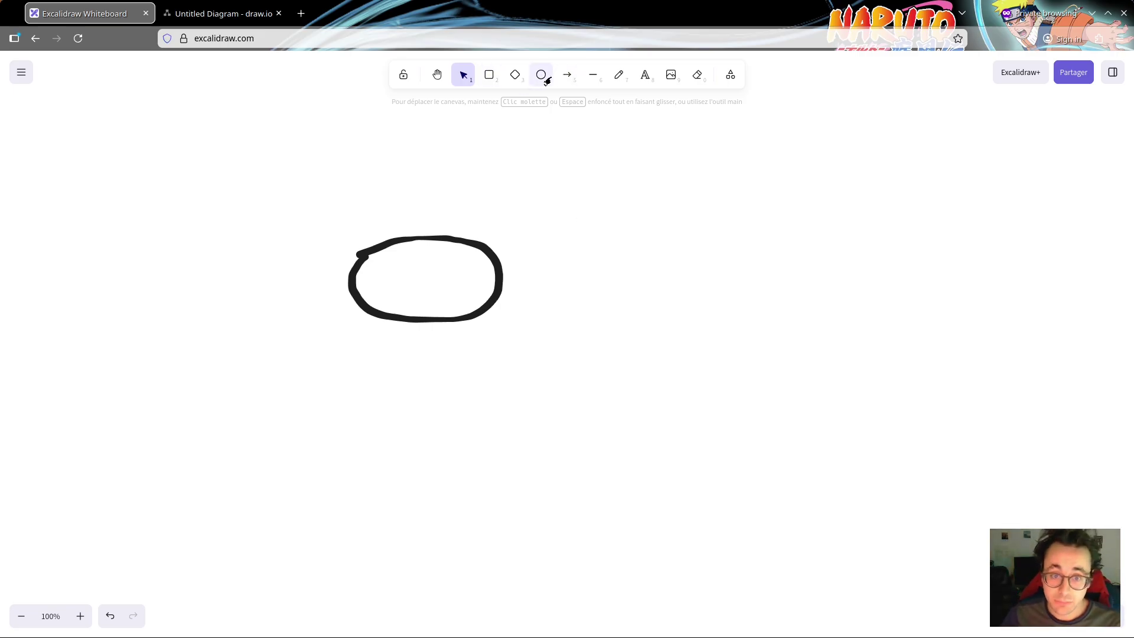
{"action": "left_click_drag", "start_coordinate": [287, 201], "coordinate": [559, 407]}
{"action": "key", "text": "Delete"}
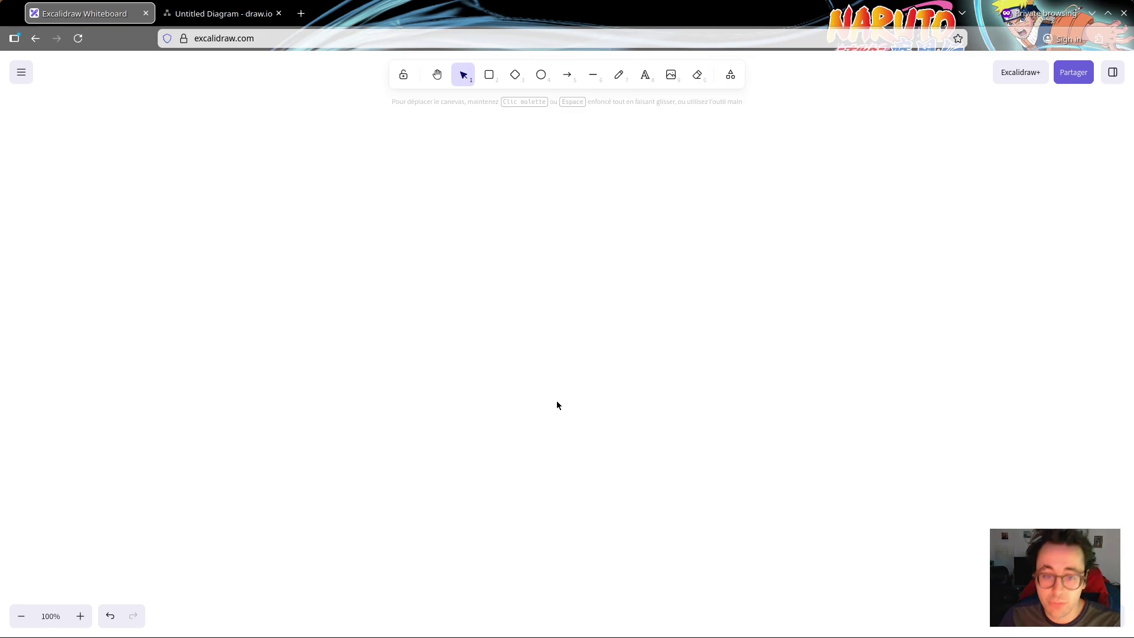
Draw a large ellipse in the middle of the canvas and try a smaller one to its upper left, deleting the smaller one
{"action": "left_click", "coordinate": [536, 80]}
{"action": "left_click_drag", "start_coordinate": [354, 188], "coordinate": [841, 445]}
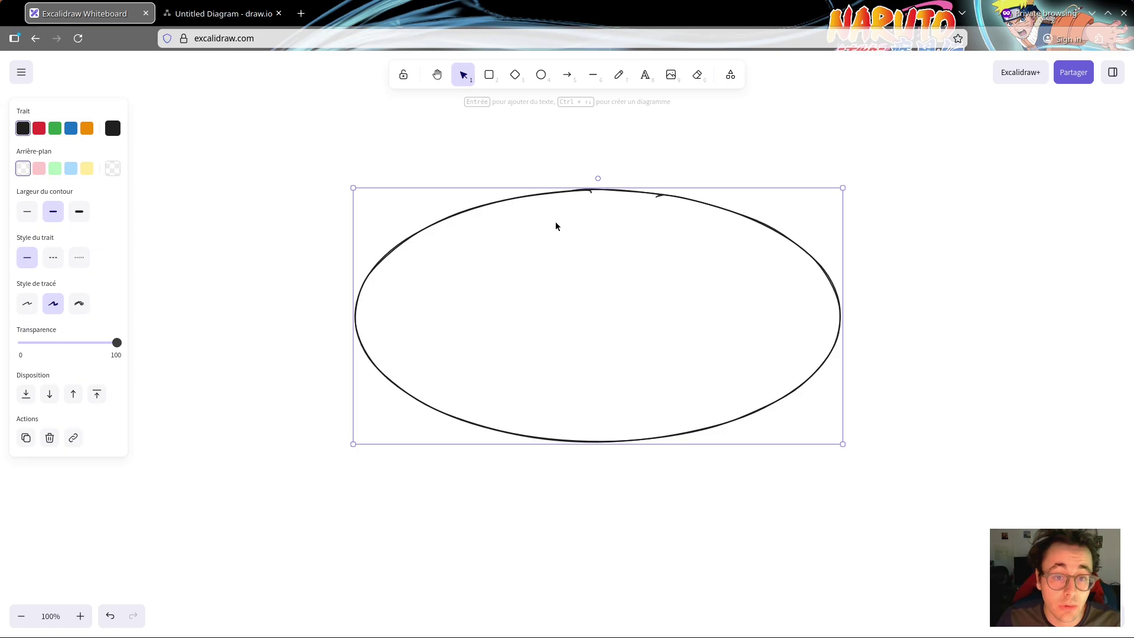
{"action": "key", "text": "4"}
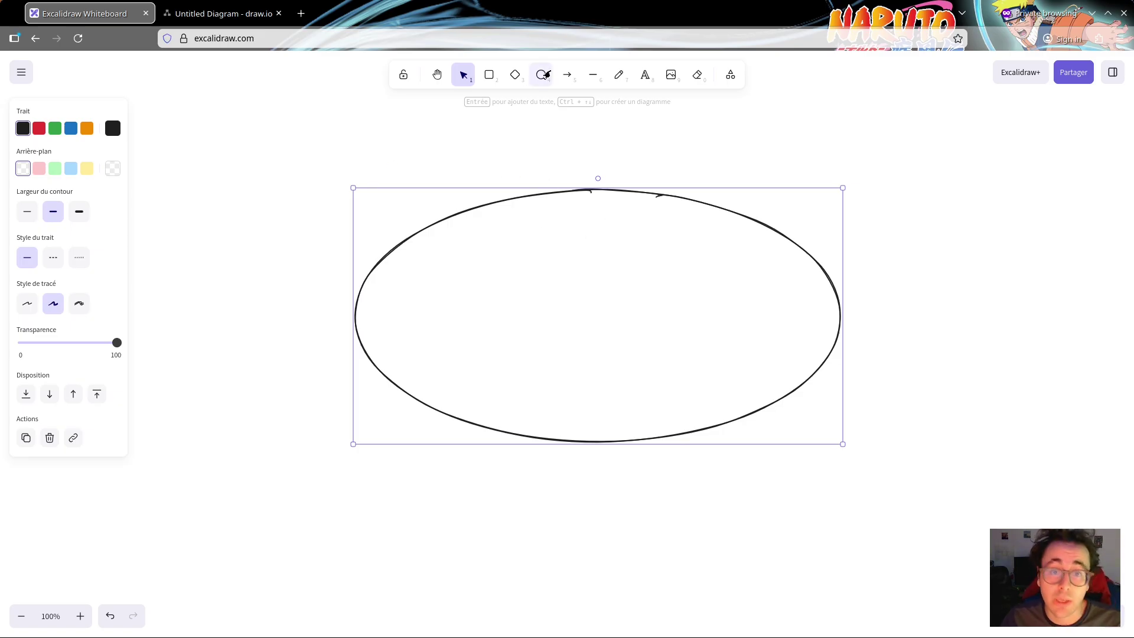
{"action": "left_click_drag", "start_coordinate": [173, 136], "coordinate": [363, 236]}
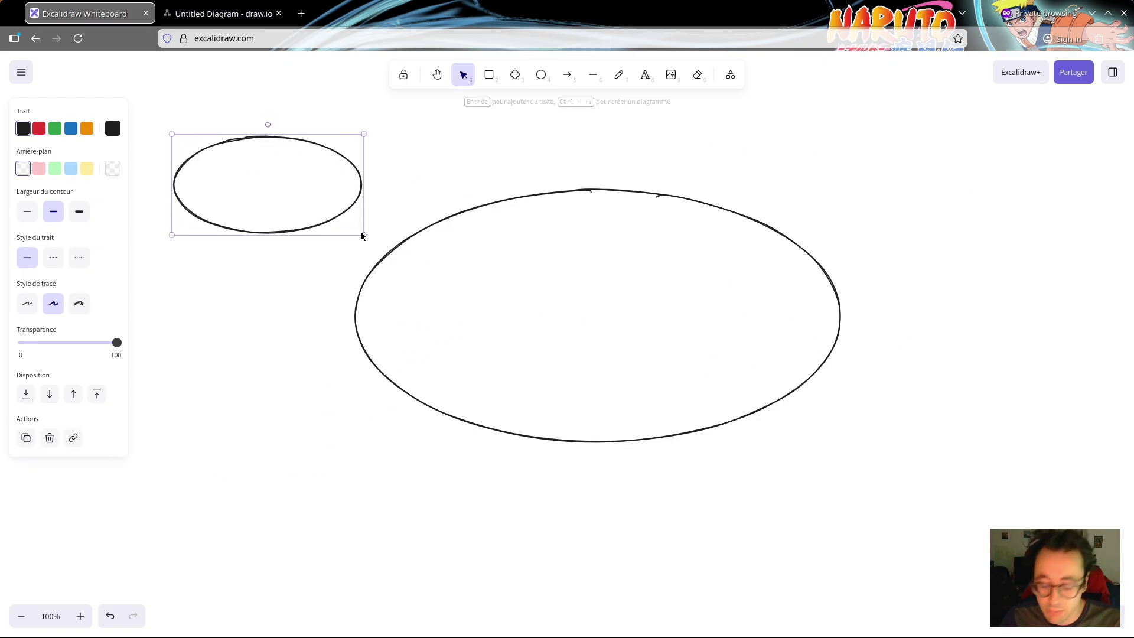
{"action": "key", "text": "Delete"}
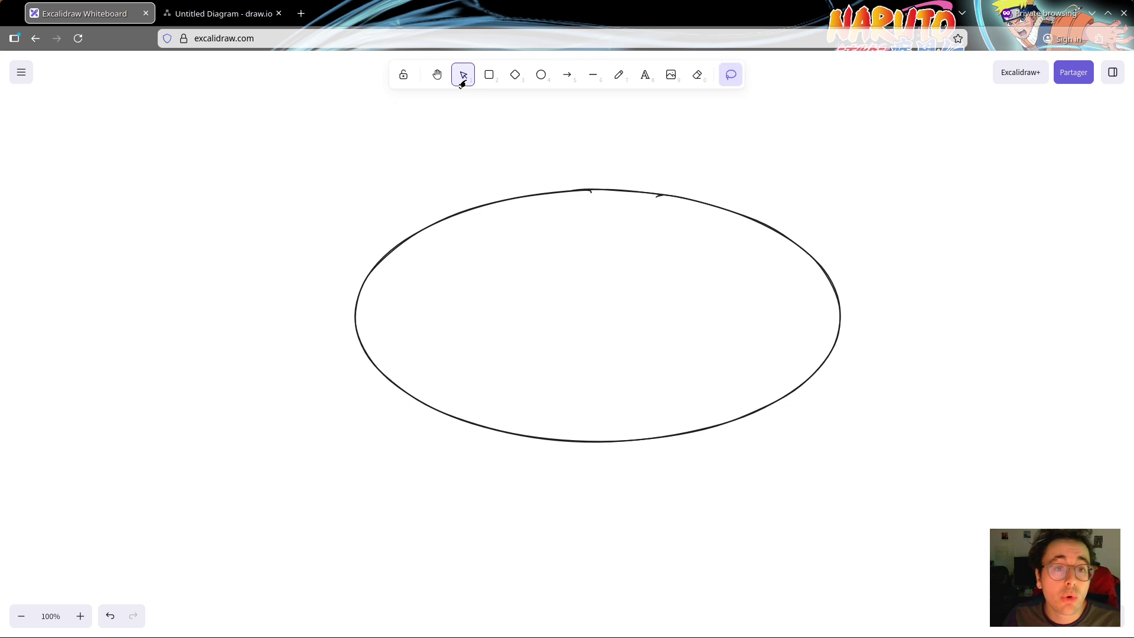
Try moving, widening and tilting the large ellipse before deleting it
{"action": "left_click_drag", "start_coordinate": [527, 195], "coordinate": [586, 167]}
{"action": "left_click_drag", "start_coordinate": [881, 415], "coordinate": [1004, 423]}
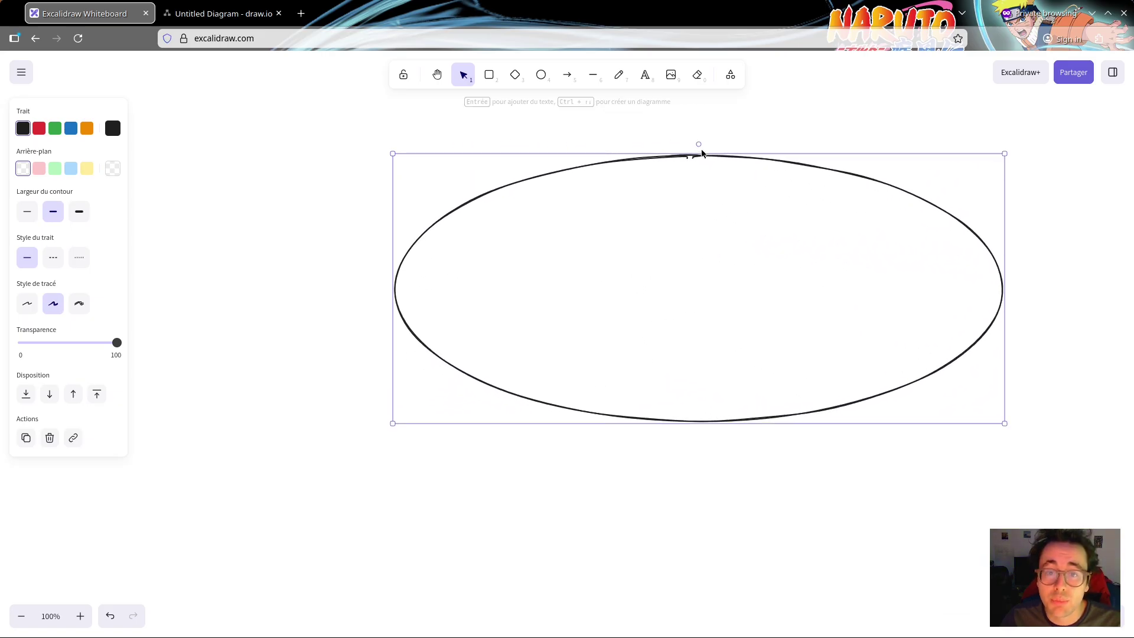
{"action": "left_click_drag", "start_coordinate": [697, 148], "coordinate": [718, 159]}
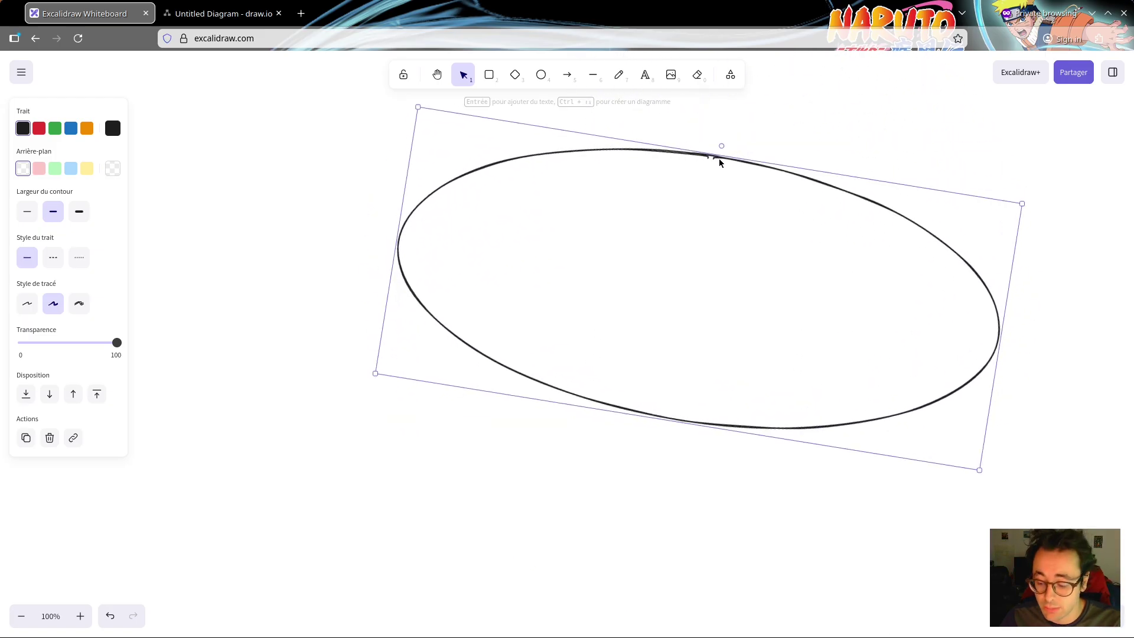
{"action": "key", "text": "Delete"}
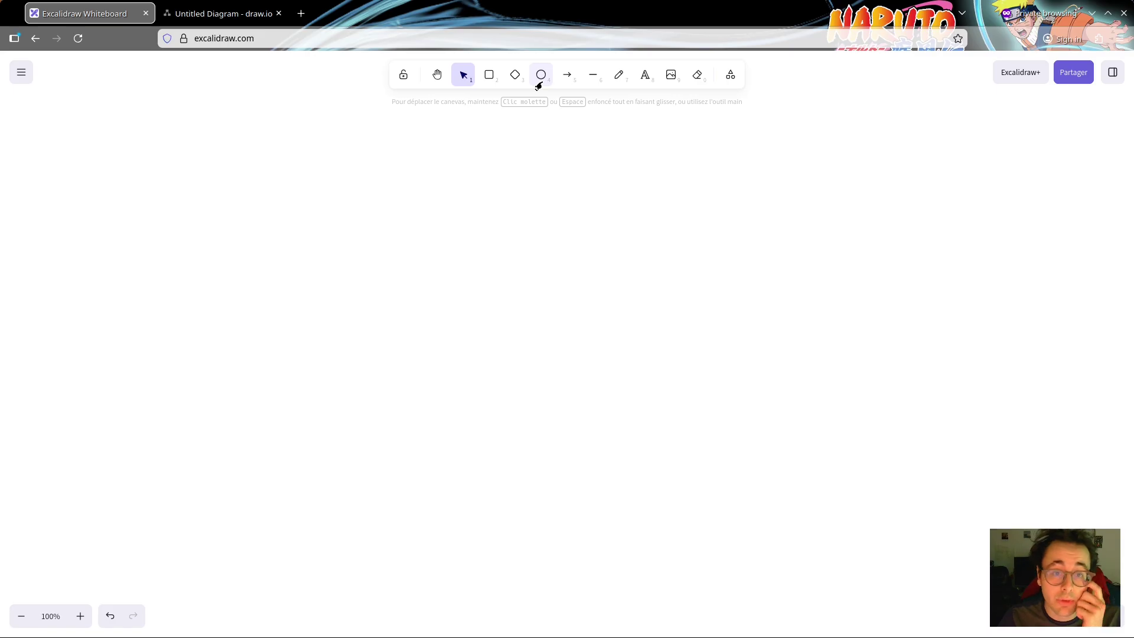
Draw a small ellipse, a long rounded rectangle to its right and a diamond below and between them
{"action": "left_click", "coordinate": [540, 81]}
{"action": "left_click_drag", "start_coordinate": [187, 127], "coordinate": [350, 227]}
{"action": "left_click", "coordinate": [489, 74]}
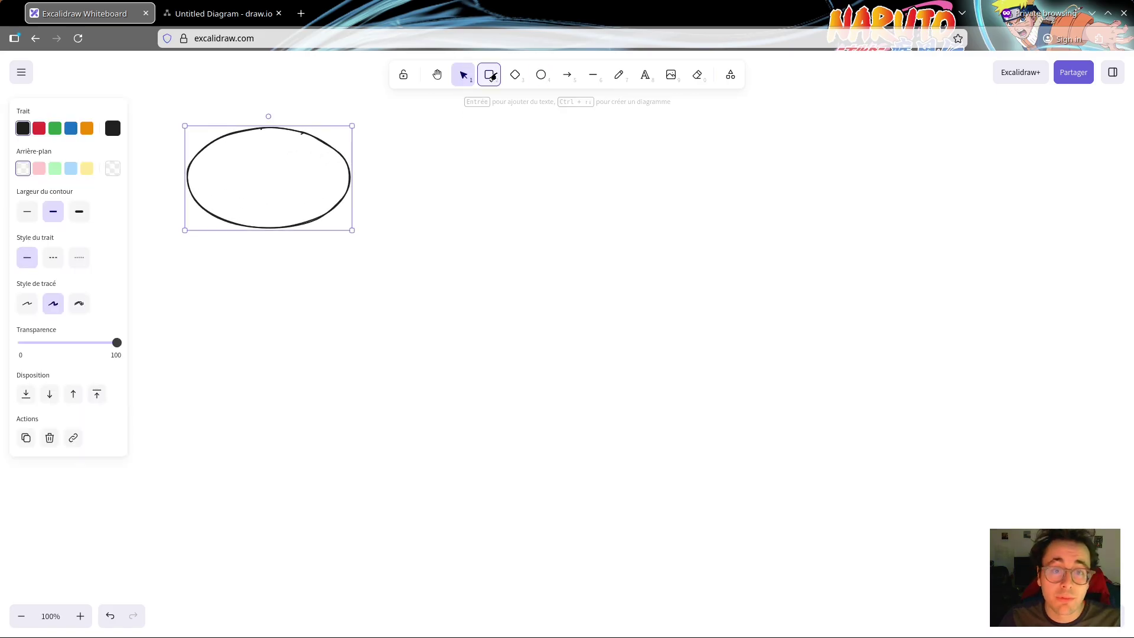
{"action": "mouse_move", "coordinate": [523, 217]}
{"action": "left_mouse_down"}
{"action": "mouse_move", "coordinate": [894, 249]}
{"action": "mouse_move", "coordinate": [467, 328]}
{"action": "mouse_move", "coordinate": [1020, 227]}
{"action": "left_mouse_up"}
{"action": "left_click", "coordinate": [514, 74]}
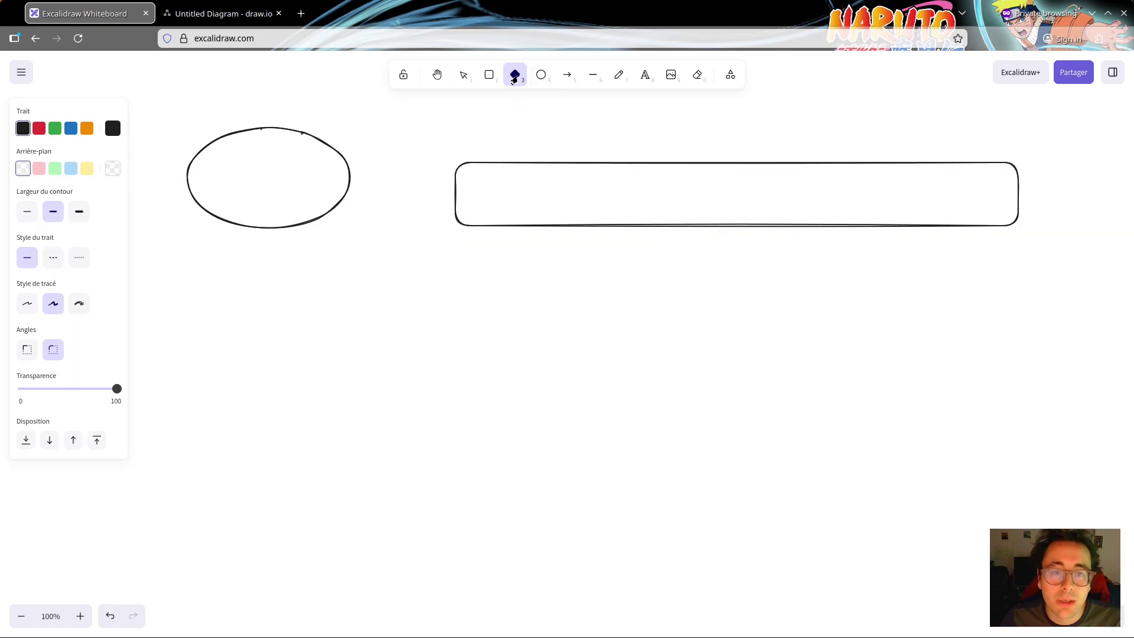
{"action": "left_click_drag", "start_coordinate": [347, 279], "coordinate": [511, 420]}
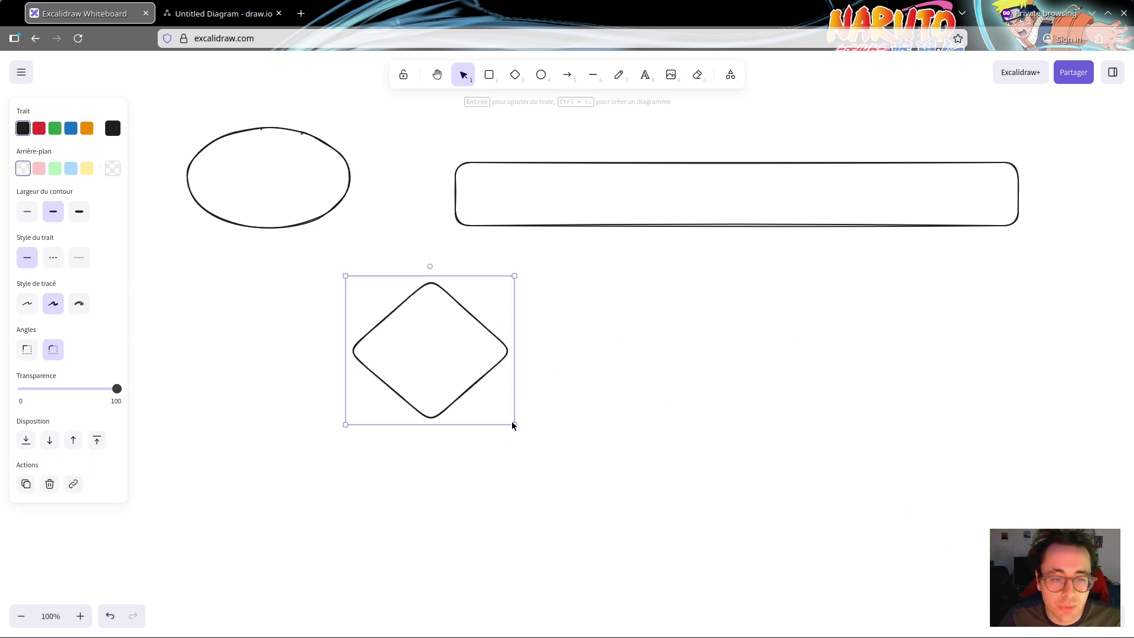
Draw a long, slightly rising arrow to the right of the diamond and a plain line below it
{"action": "left_click", "coordinate": [565, 80]}
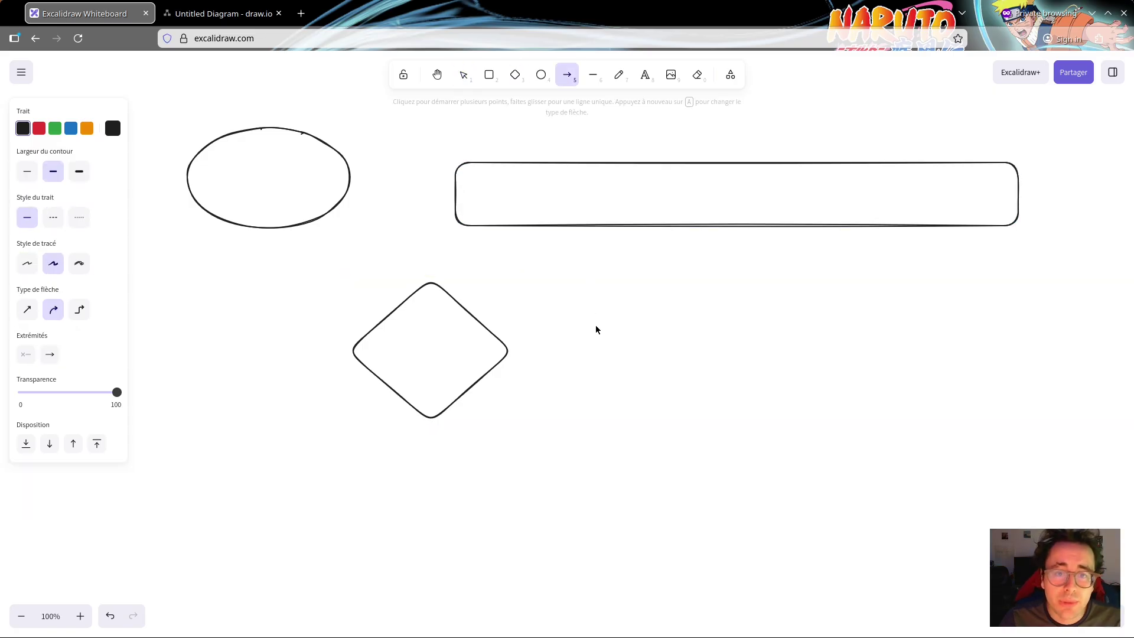
{"action": "left_click_drag", "start_coordinate": [584, 352], "coordinate": [972, 331]}
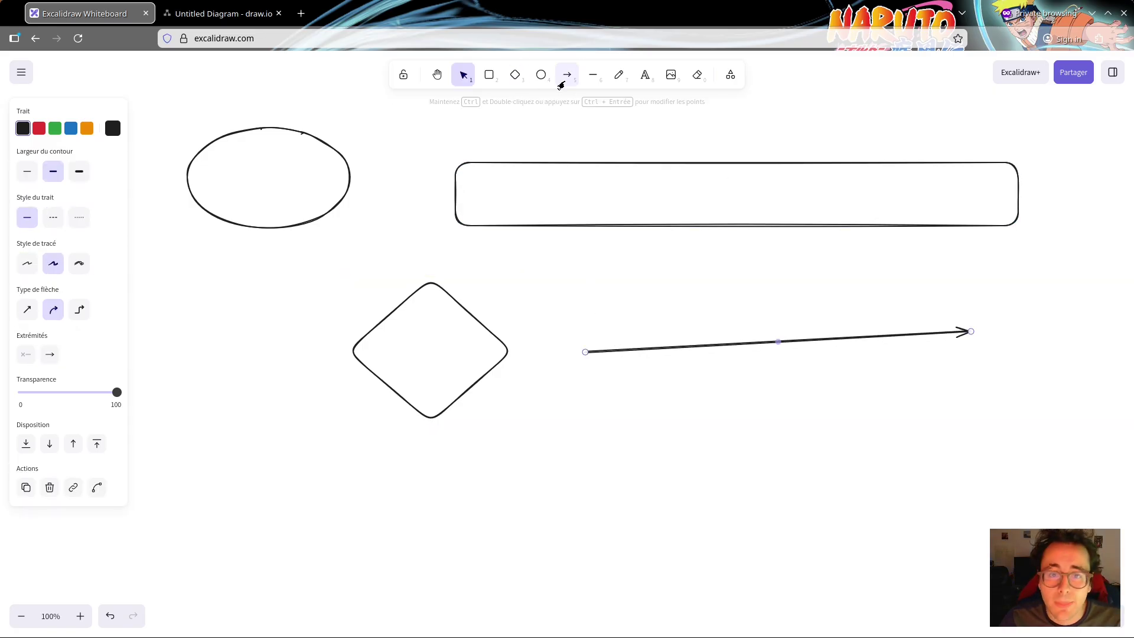
{"action": "left_click", "coordinate": [592, 75]}
{"action": "left_click_drag", "start_coordinate": [571, 435], "coordinate": [1014, 412]}
Add the text "Texte" above the start of the arrow
{"action": "left_click", "coordinate": [645, 75]}
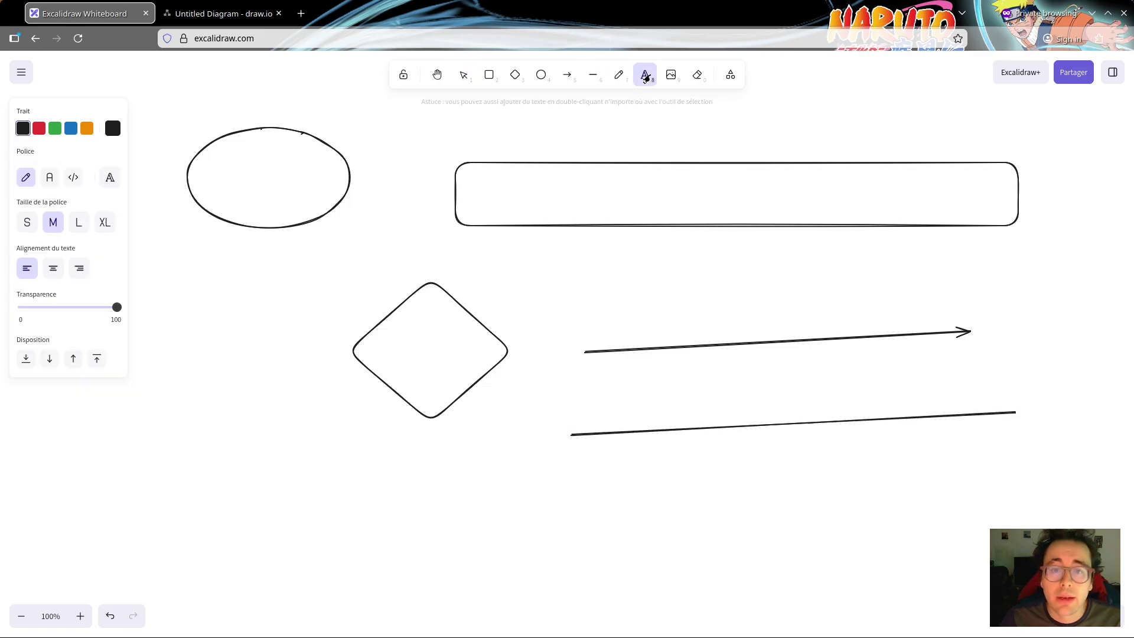
{"action": "left_click", "coordinate": [597, 290]}
{"action": "type", "text": "Texte"}
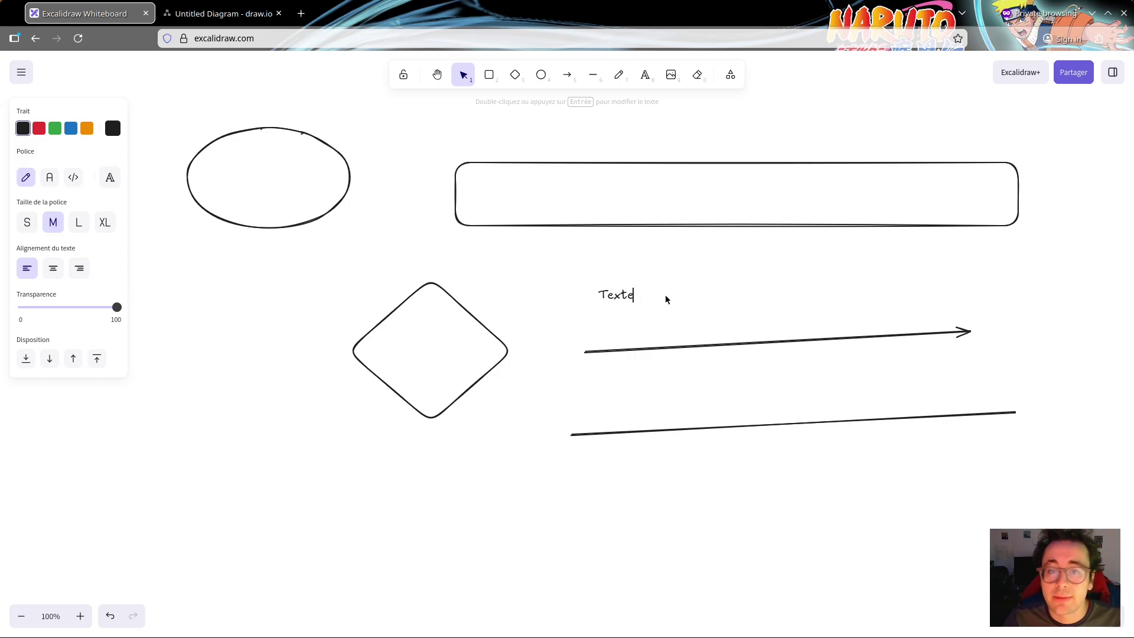
Insert the fox image and place it, reduced and slightly rotated, inside the ellipse
{"action": "left_click", "coordinate": [669, 76]}
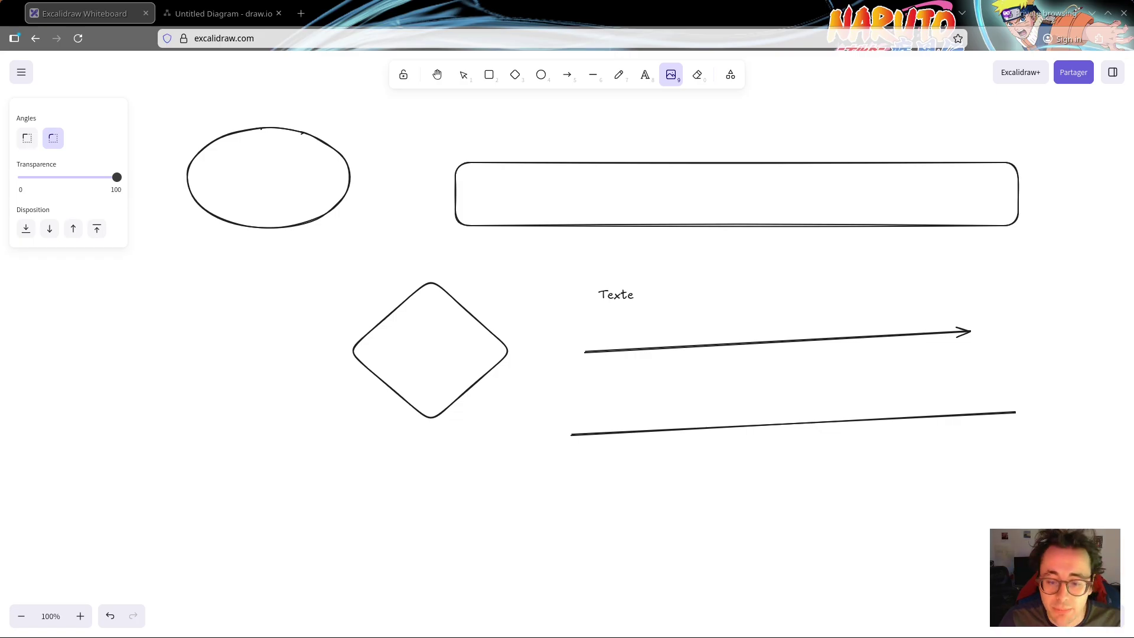
{"action": "left_click_drag", "start_coordinate": [587, 311], "coordinate": [185, 368]}
{"action": "left_click_drag", "start_coordinate": [259, 495], "coordinate": [256, 396]}
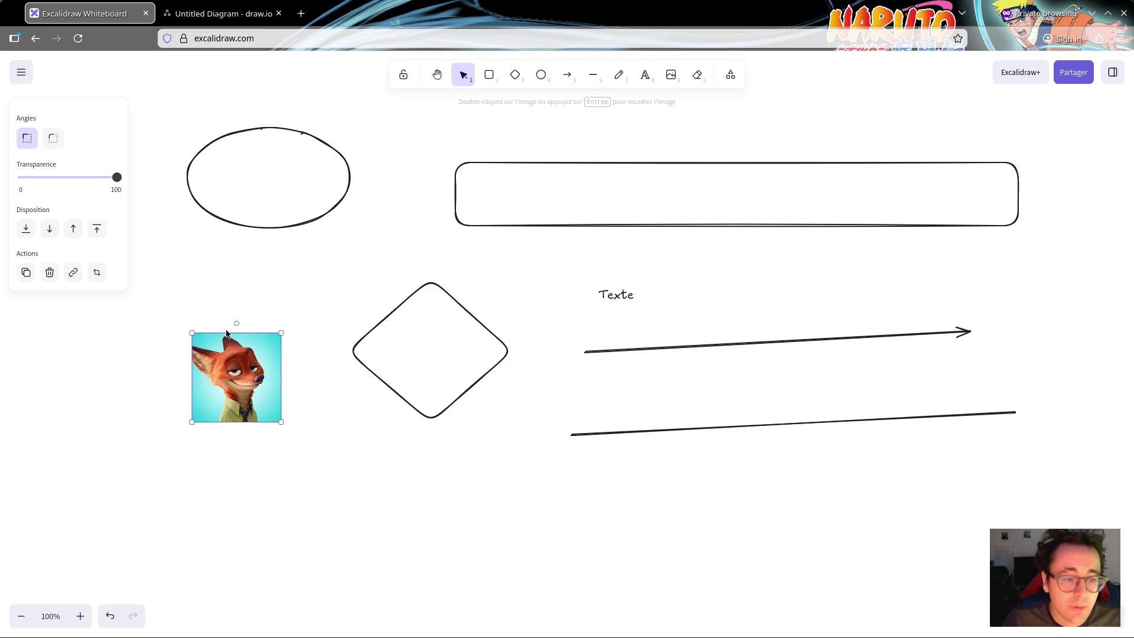
{"action": "left_click_drag", "start_coordinate": [237, 324], "coordinate": [241, 172]}
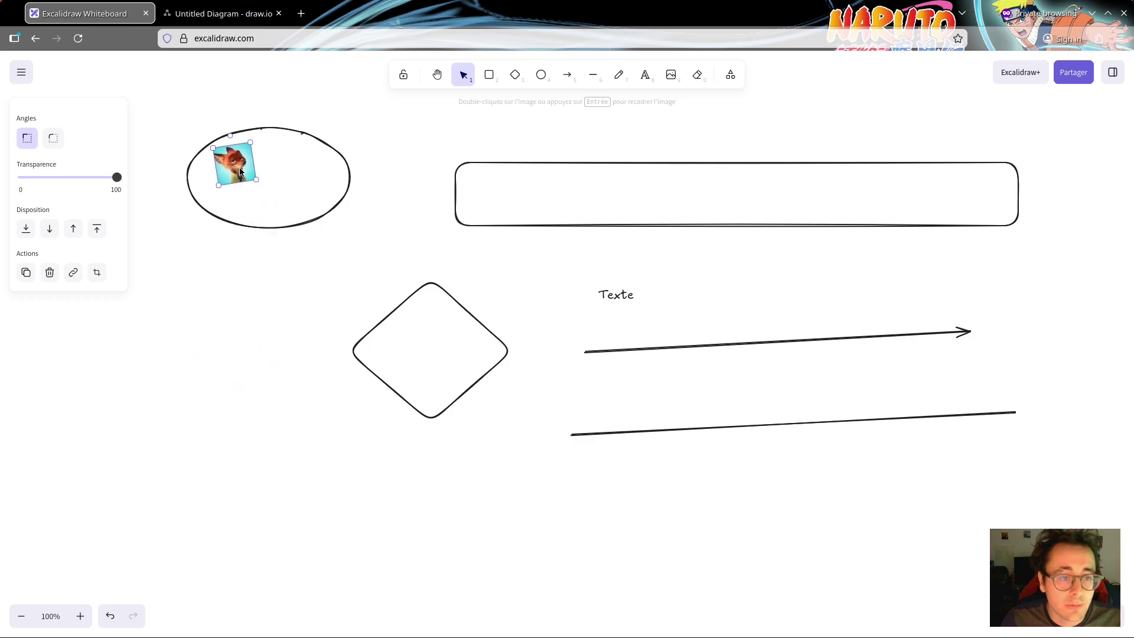
{"action": "left_click", "coordinate": [270, 284]}
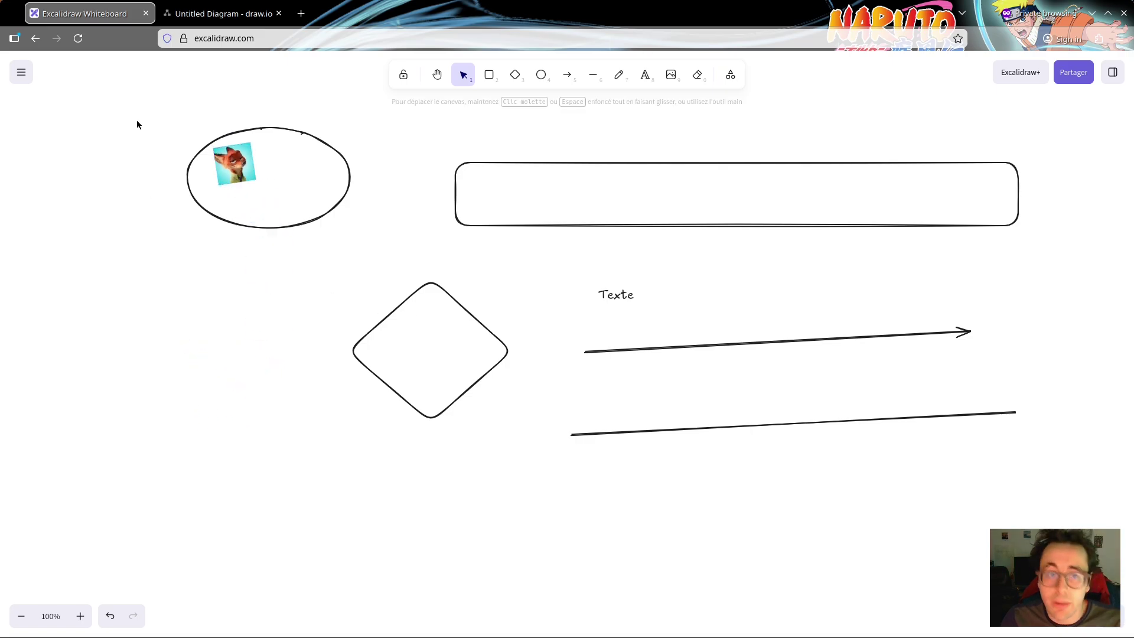
Select all the shapes, lines, text and the fox image on the canvas and delete them
{"action": "left_click_drag", "start_coordinate": [136, 104], "coordinate": [1085, 511]}
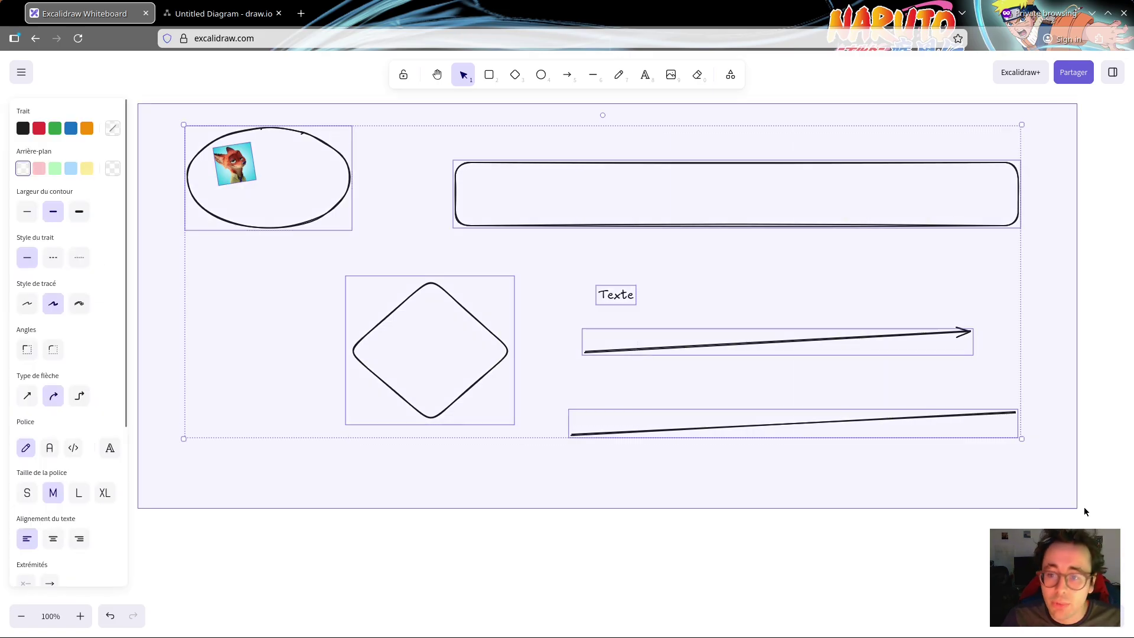
{"action": "key", "text": "Delete"}
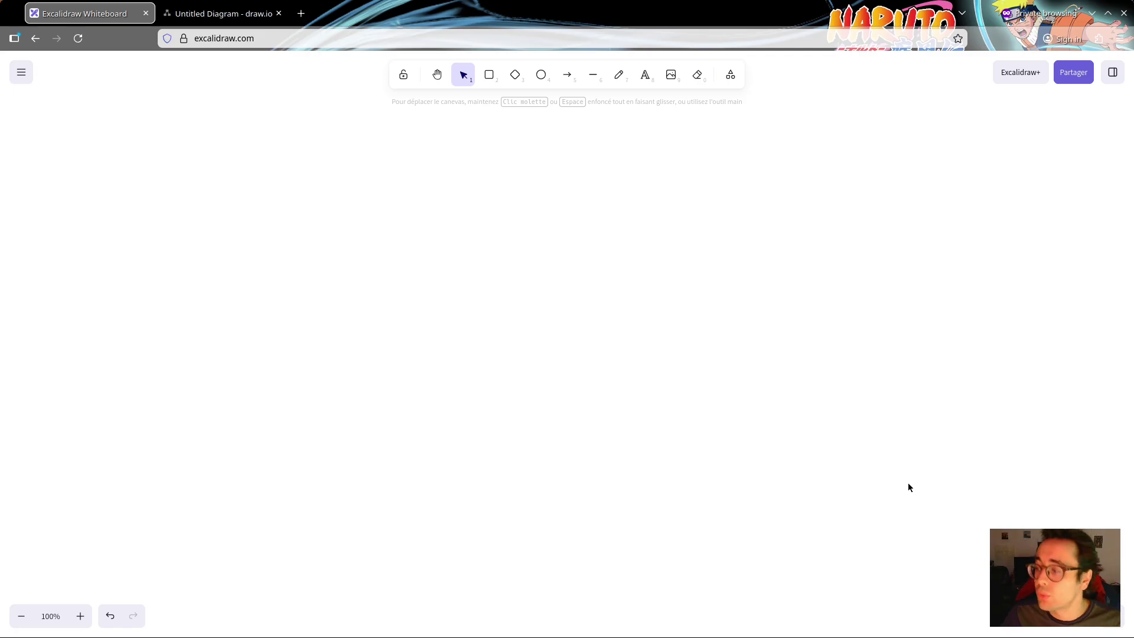
Draw a trial ellipse in the middle of the canvas and delete it
{"action": "left_click", "coordinate": [536, 76]}
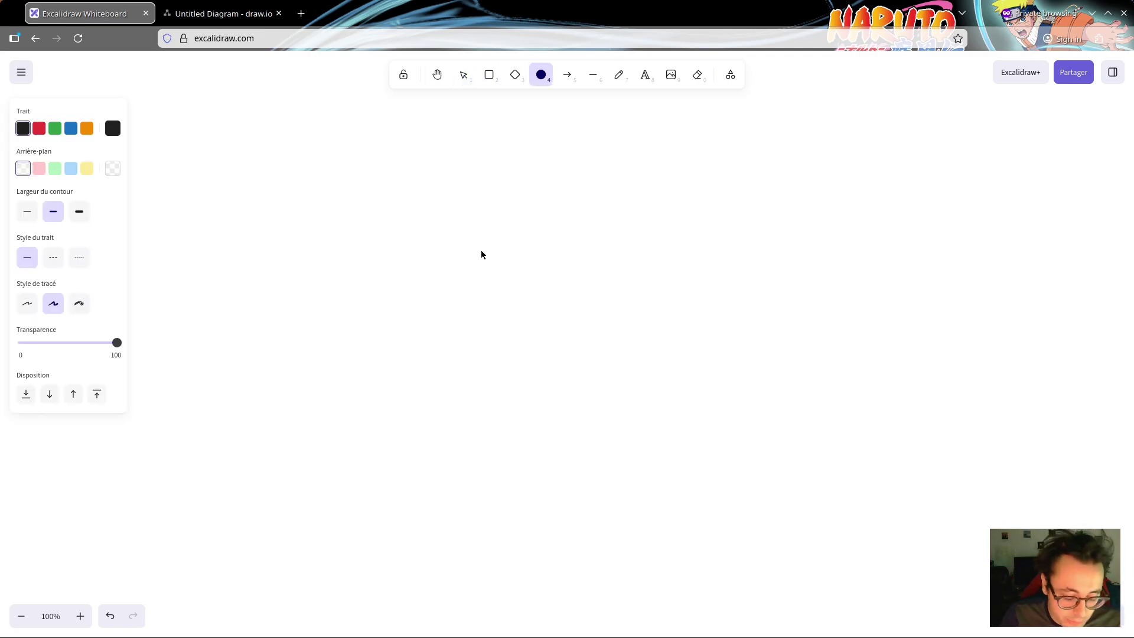
{"action": "mouse_move", "coordinate": [466, 230]}
{"action": "left_mouse_down"}
{"action": "mouse_move", "coordinate": [690, 431]}
{"action": "mouse_move", "coordinate": [698, 455]}
{"action": "mouse_move", "coordinate": [536, 349]}
{"action": "mouse_move", "coordinate": [865, 579]}
{"action": "mouse_move", "coordinate": [549, 279]}
{"action": "mouse_move", "coordinate": [627, 376]}
{"action": "mouse_move", "coordinate": [726, 442]}
{"action": "mouse_move", "coordinate": [486, 246]}
{"action": "mouse_move", "coordinate": [875, 569]}
{"action": "mouse_move", "coordinate": [675, 391]}
{"action": "mouse_move", "coordinate": [400, 478]}
{"action": "mouse_move", "coordinate": [274, 219]}
{"action": "mouse_move", "coordinate": [221, 496]}
{"action": "mouse_move", "coordinate": [771, 549]}
{"action": "mouse_move", "coordinate": [779, 559]}
{"action": "mouse_move", "coordinate": [514, 334]}
{"action": "mouse_move", "coordinate": [695, 436]}
{"action": "mouse_move", "coordinate": [468, 220]}
{"action": "mouse_move", "coordinate": [347, 144]}
{"action": "mouse_move", "coordinate": [700, 430]}
{"action": "left_mouse_up"}
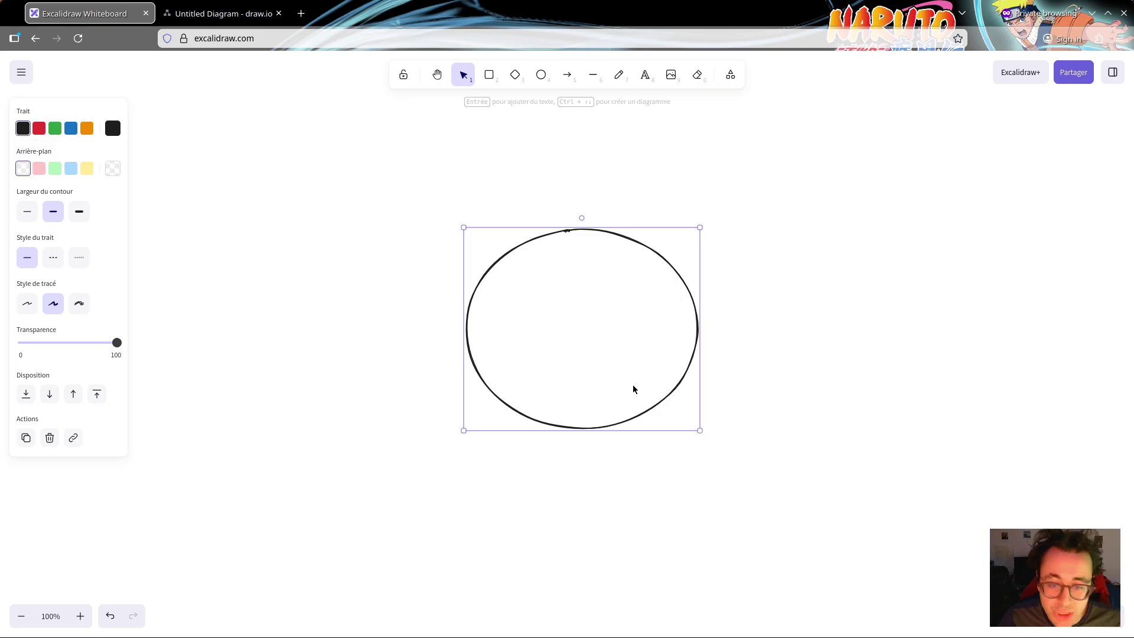
{"action": "key", "text": "Delete"}
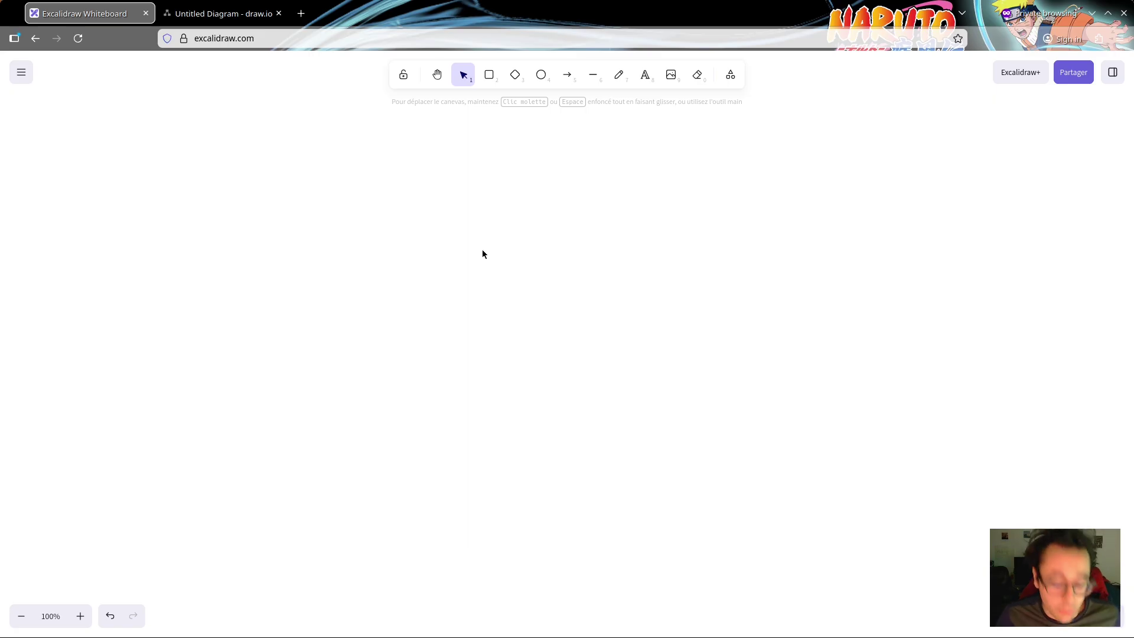
Draw a large perfect circle in the centre, an equal-sided square to its upper right and a small regular diamond to its upper left
{"action": "left_click", "coordinate": [539, 76]}
{"action": "left_click_drag", "start_coordinate": [334, 209], "coordinate": [711, 548]}
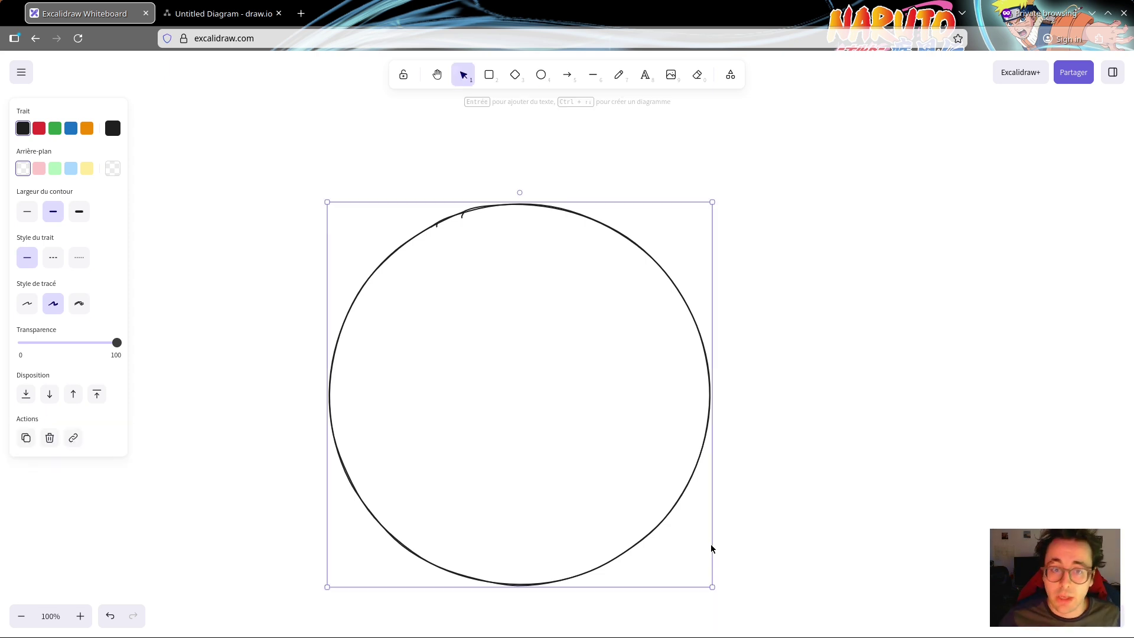
{"action": "left_click", "coordinate": [489, 75]}
{"action": "left_click_drag", "start_coordinate": [804, 166], "coordinate": [908, 256]}
{"action": "left_click", "coordinate": [514, 75]}
{"action": "left_click_drag", "start_coordinate": [280, 164], "coordinate": [358, 243]}
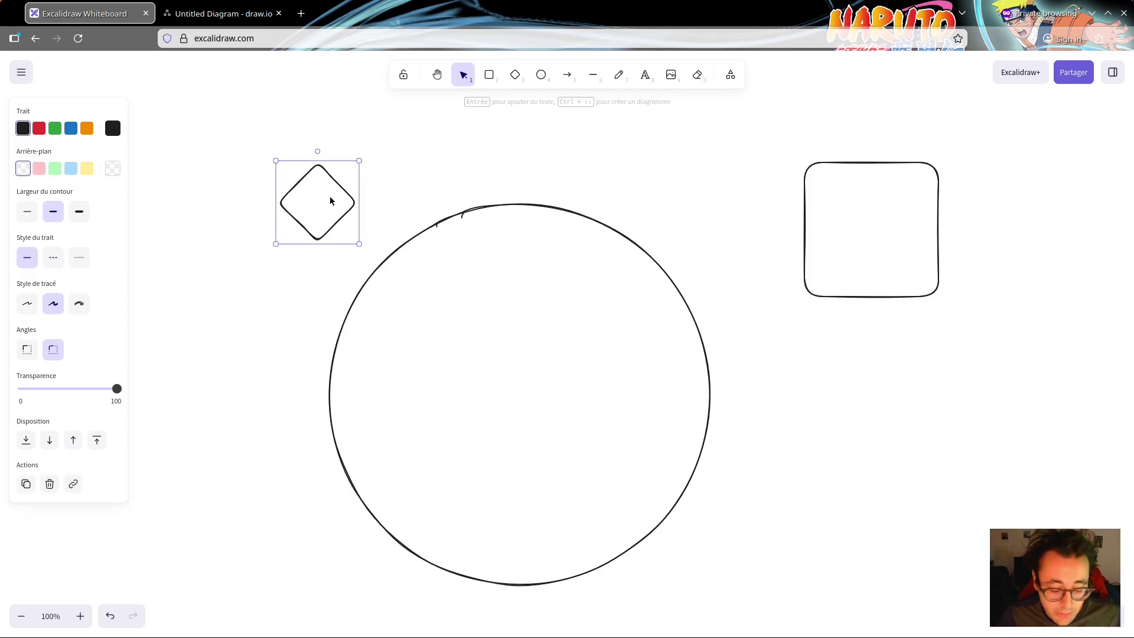
Delete the diamond, the large circle and the square one by one
{"action": "key", "text": "Delete"}
{"action": "left_click", "coordinate": [405, 239]}
{"action": "key", "text": "Delete"}
{"action": "left_click", "coordinate": [807, 221]}
{"action": "key", "text": "Delete"}
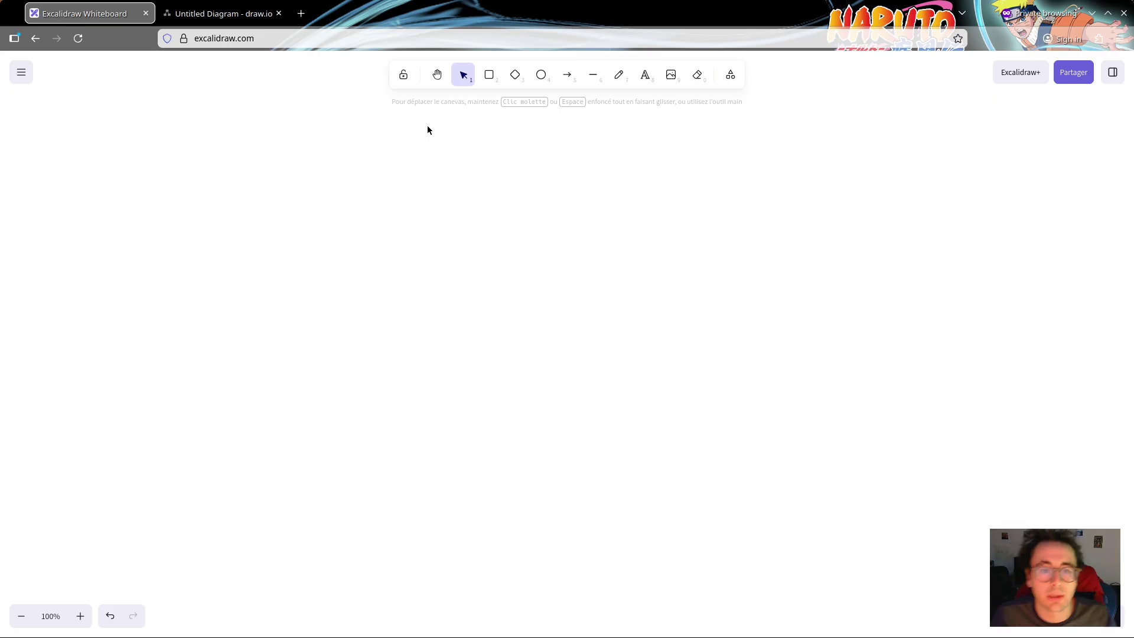
Draw a wide ellipse in the middle of the canvas and write "La nutrition des organismes" inside it
{"action": "left_click", "coordinate": [537, 77]}
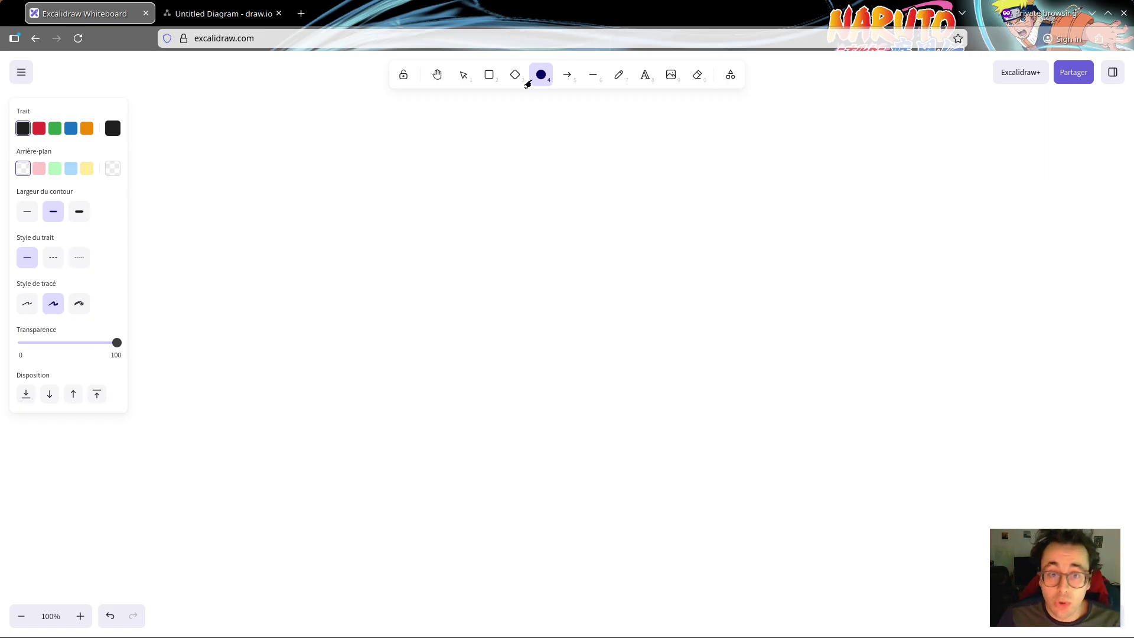
{"action": "left_click_drag", "start_coordinate": [461, 254], "coordinate": [808, 495]}
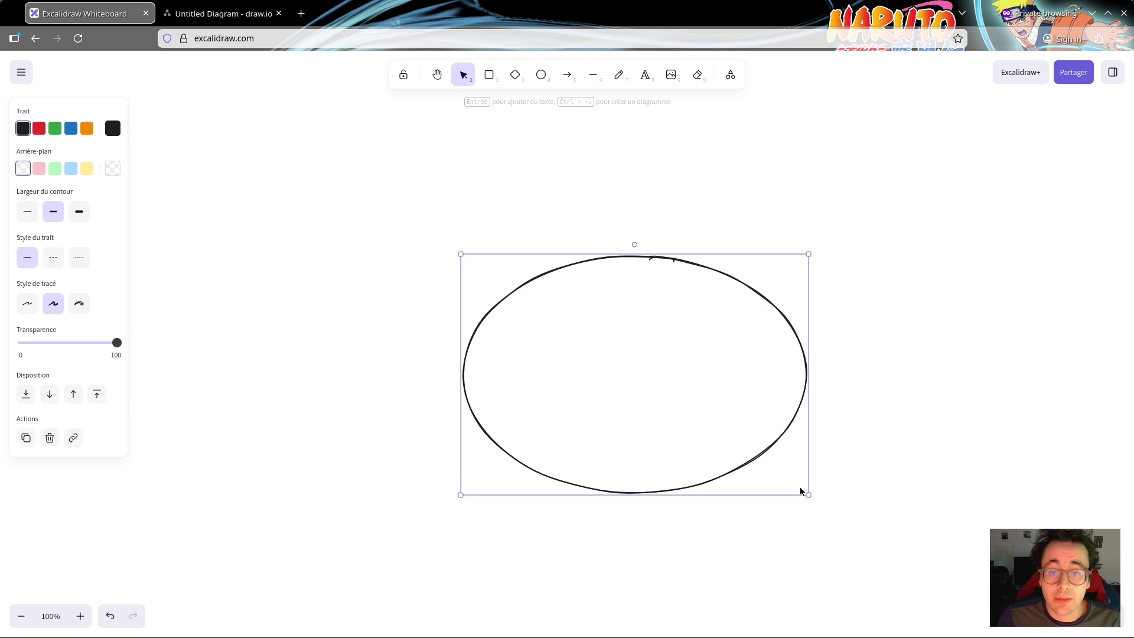
{"action": "left_click", "coordinate": [647, 75]}
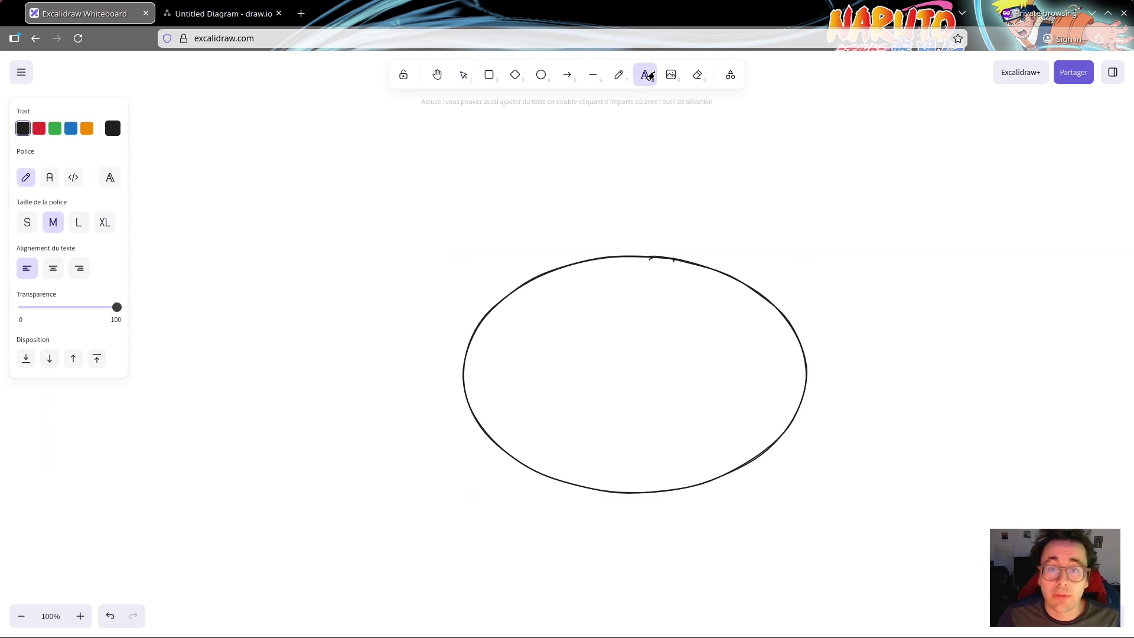
{"action": "left_click", "coordinate": [571, 367]}
{"action": "type", "text": "Lo"}
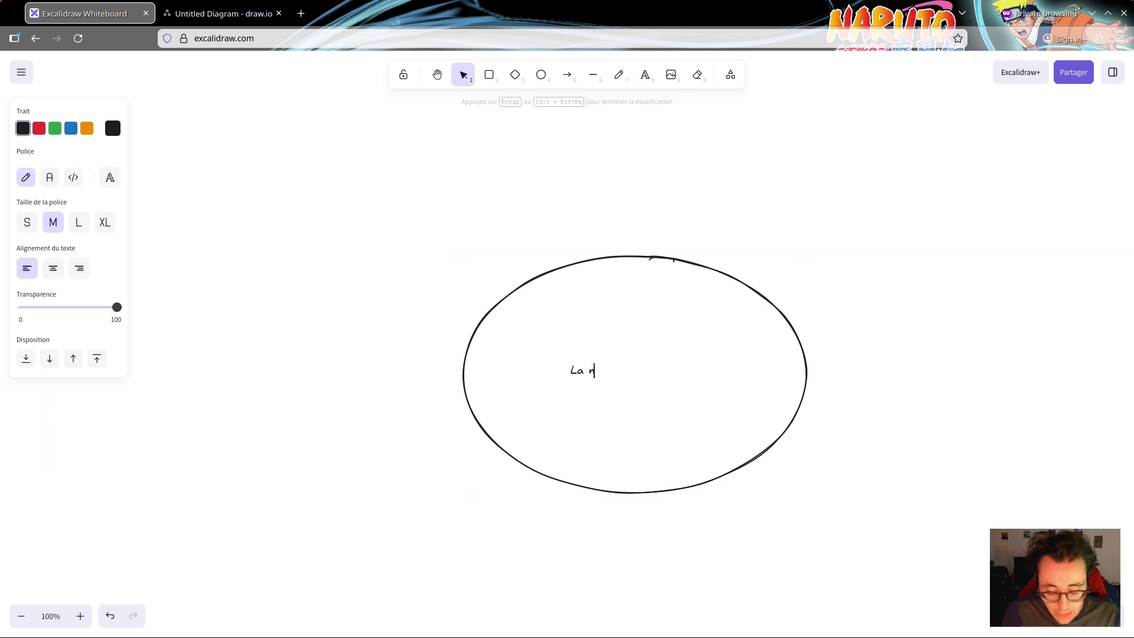
{"action": "type", "text": " nutritionr"}
{"action": "key", "text": "BackSpace"}
{"action": "type", "text": "des organismes"}
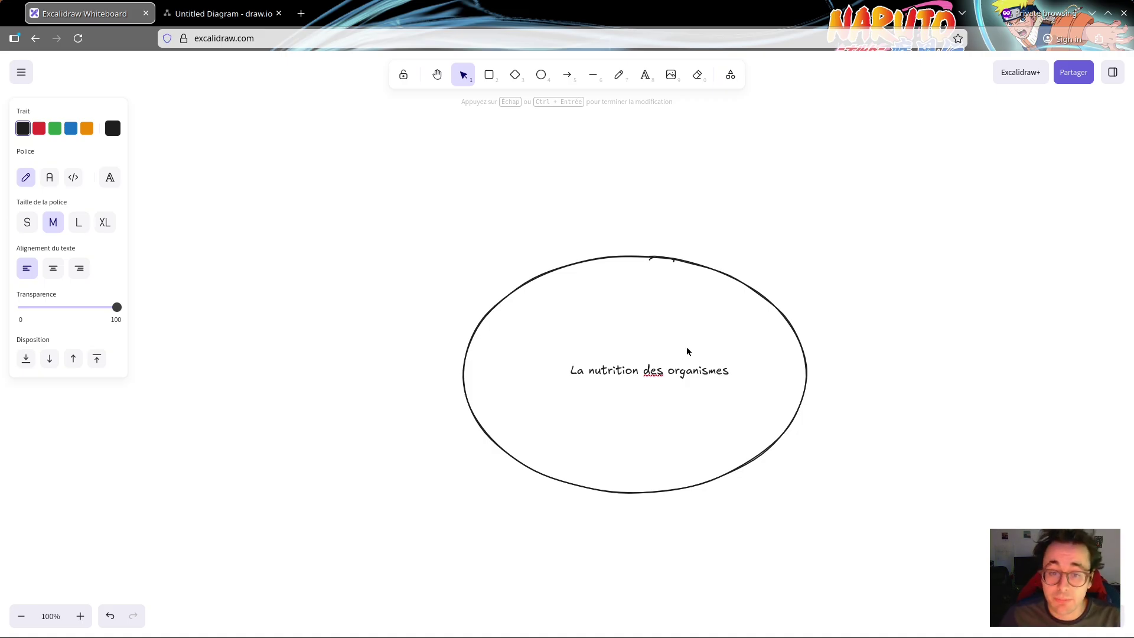
{"action": "left_click", "coordinate": [654, 366]}
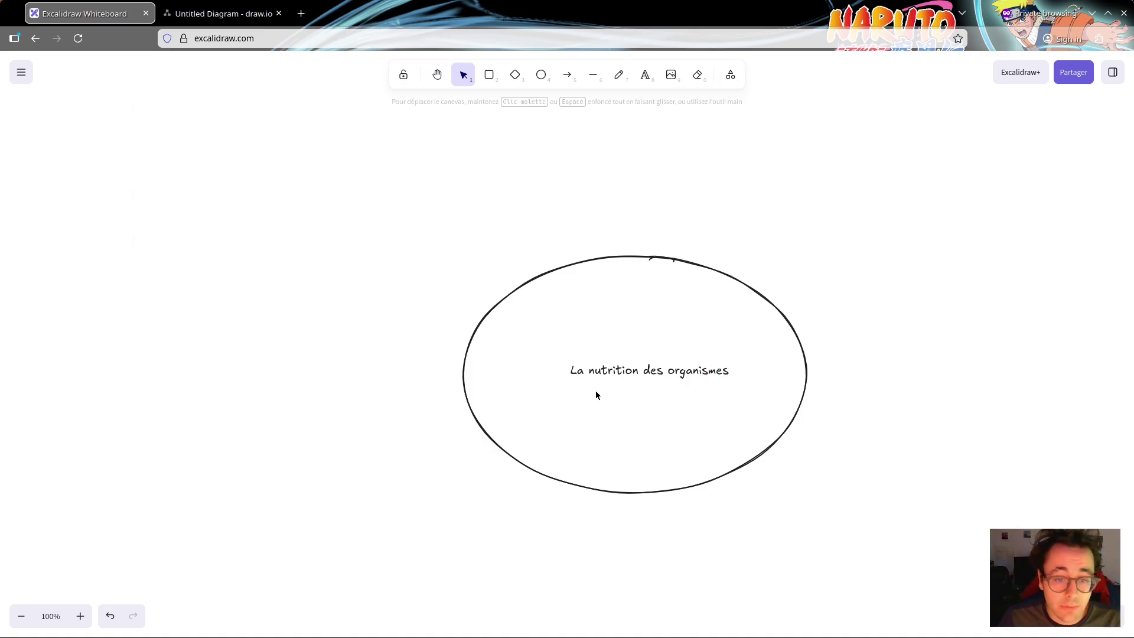
Try font sizes S, M and L on the text inside the ellipse and set it to XL
{"action": "triple_click", "coordinate": [596, 369]}
{"action": "left_click", "coordinate": [453, 345]}
{"action": "left_click", "coordinate": [656, 372]}
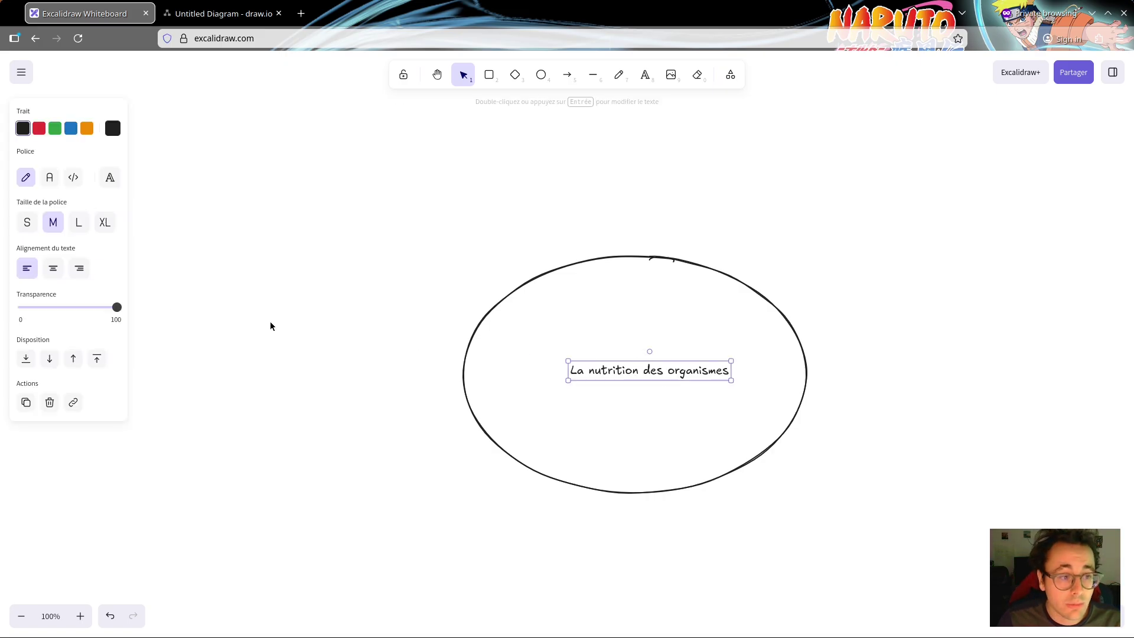
{"action": "left_click", "coordinate": [23, 226]}
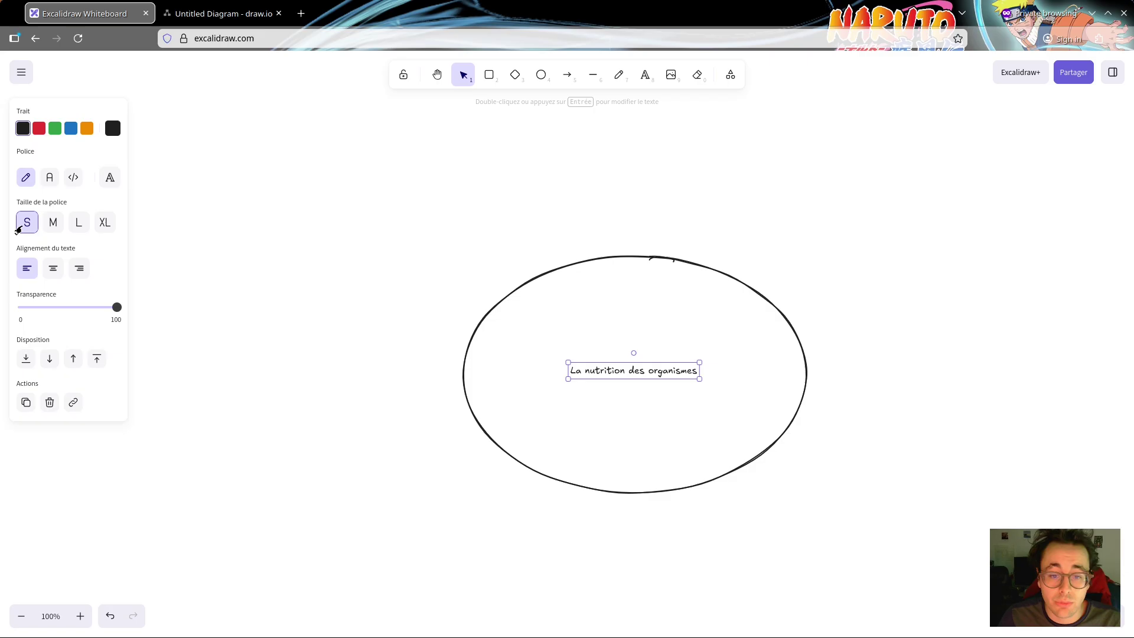
{"action": "left_click", "coordinate": [53, 224]}
{"action": "left_click", "coordinate": [79, 225]}
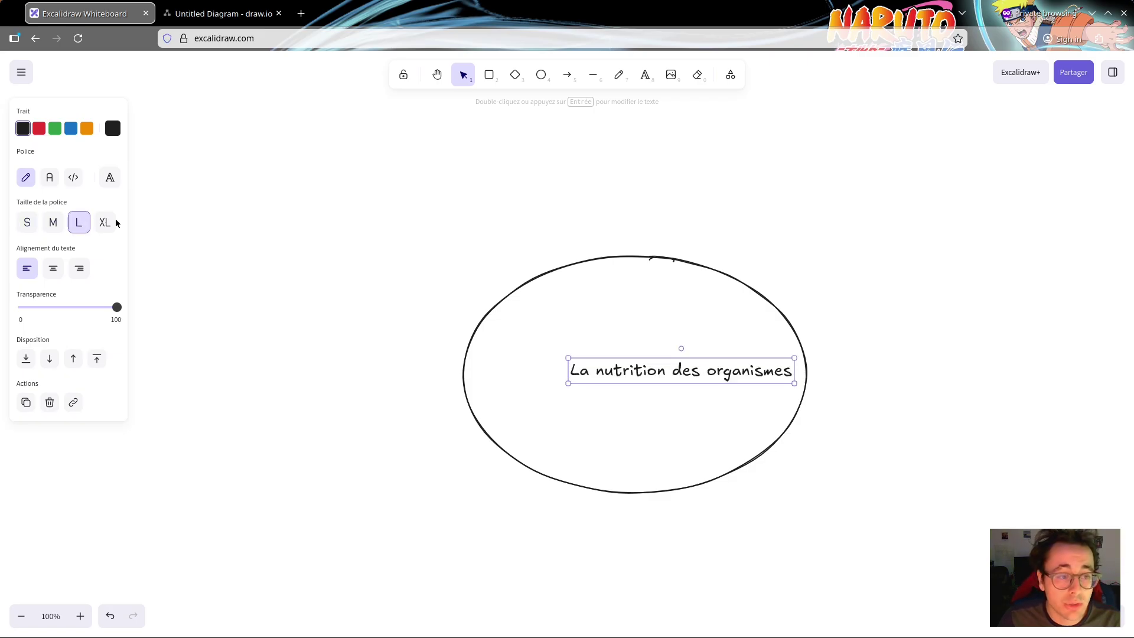
{"action": "left_click", "coordinate": [105, 223]}
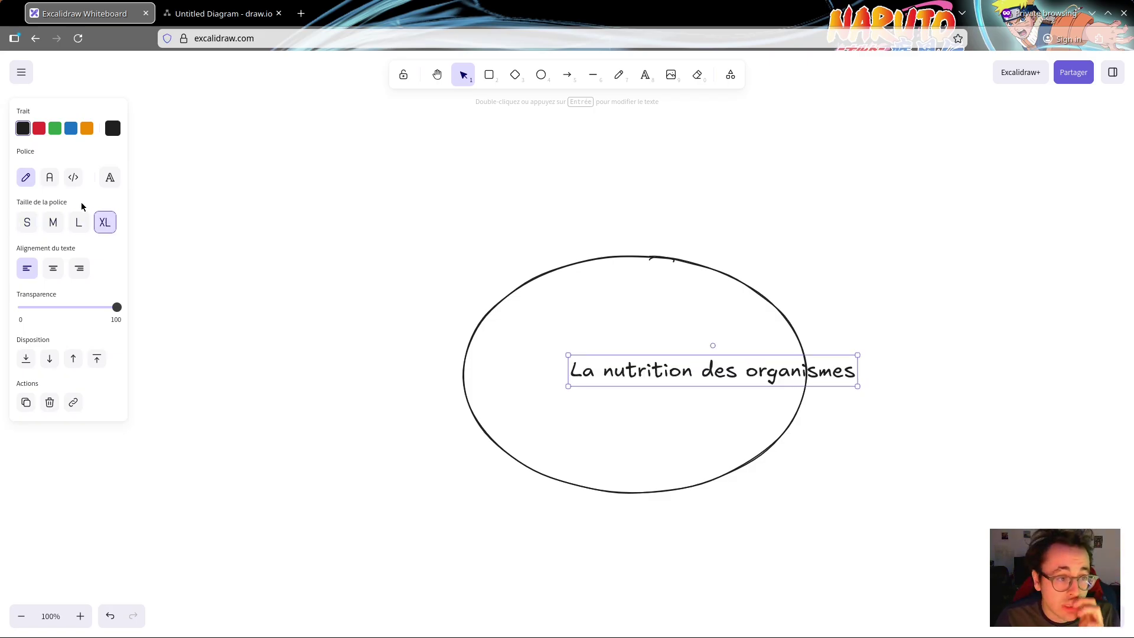
Try the Nunito and Comic Shanns fonts on the text, restore the hand-drawn Excalifont and move the text fully inside the ellipse
{"action": "left_click", "coordinate": [50, 180]}
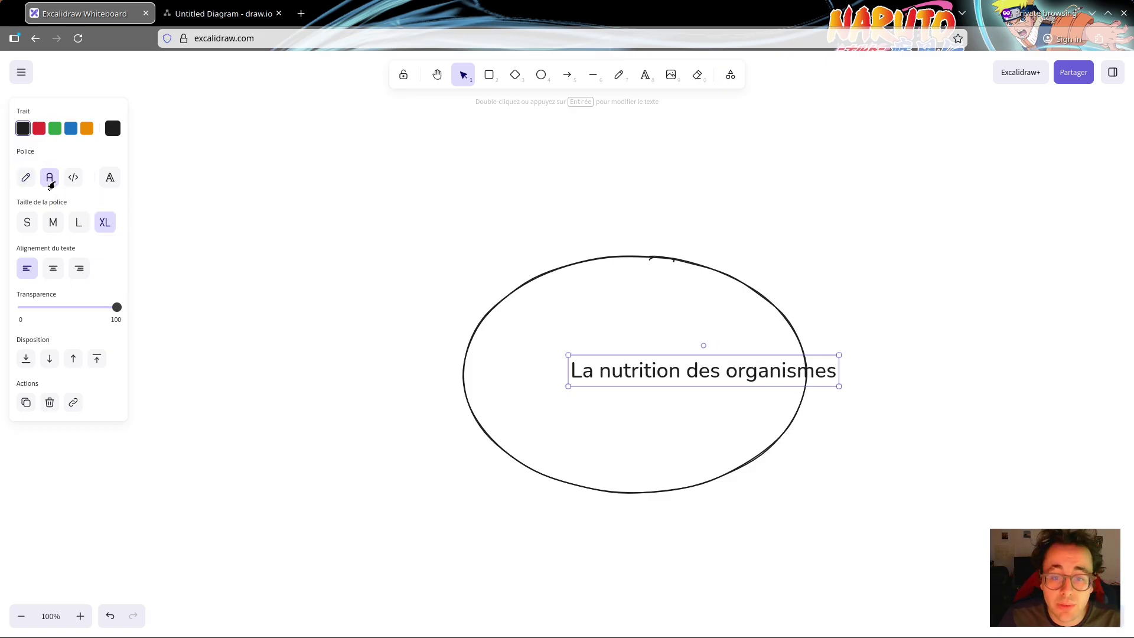
{"action": "left_click_drag", "start_coordinate": [649, 371], "coordinate": [598, 367]}
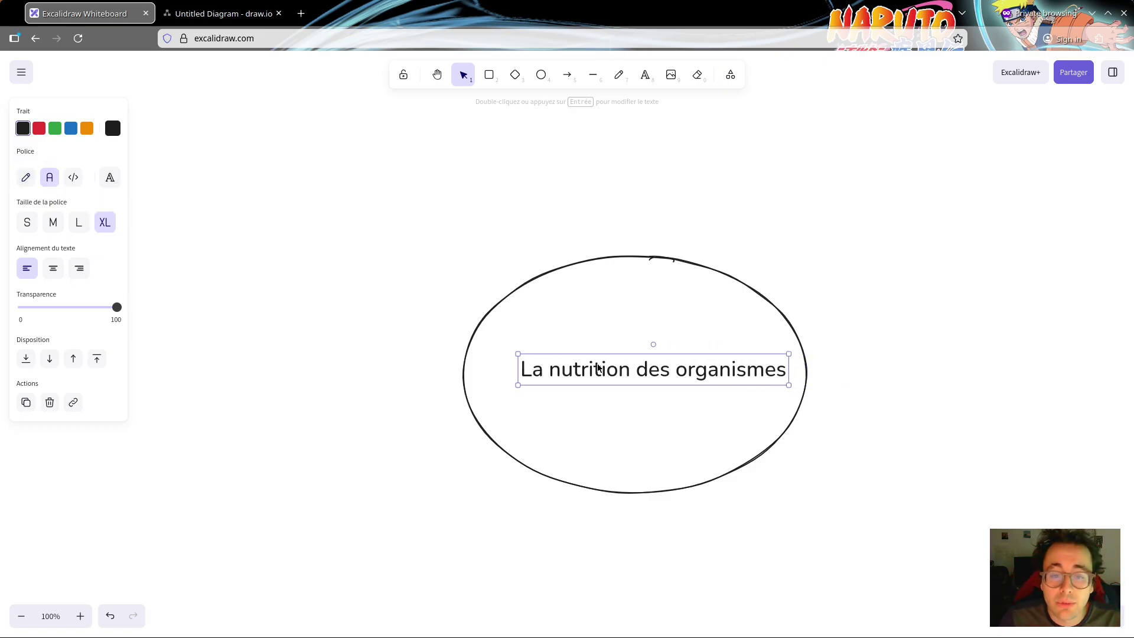
{"action": "left_click", "coordinate": [70, 182]}
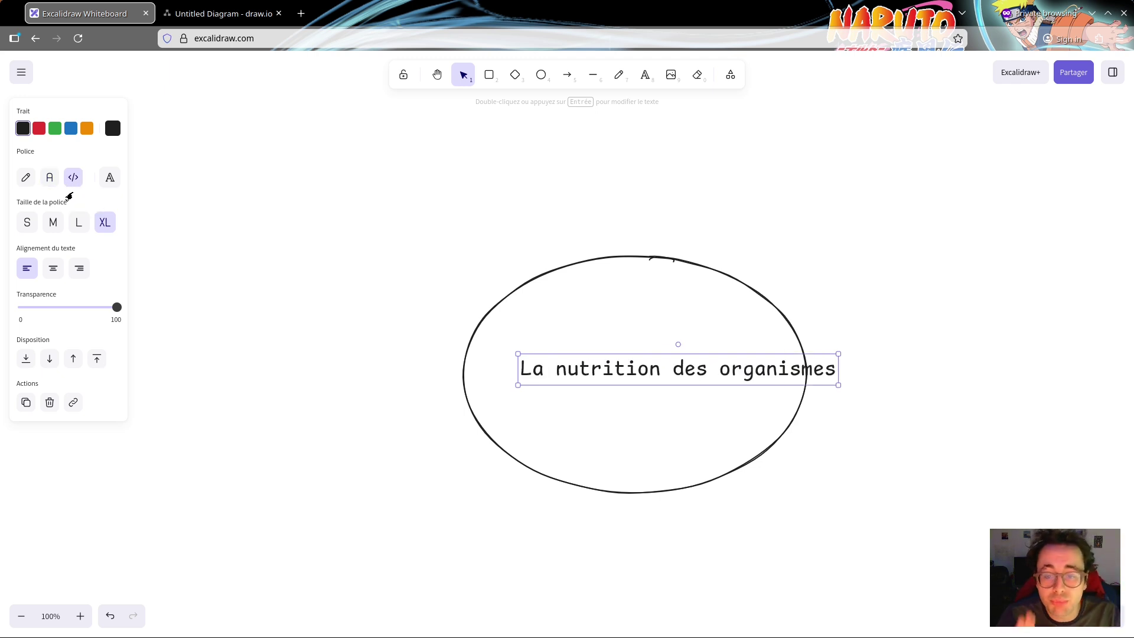
{"action": "left_click", "coordinate": [110, 179]}
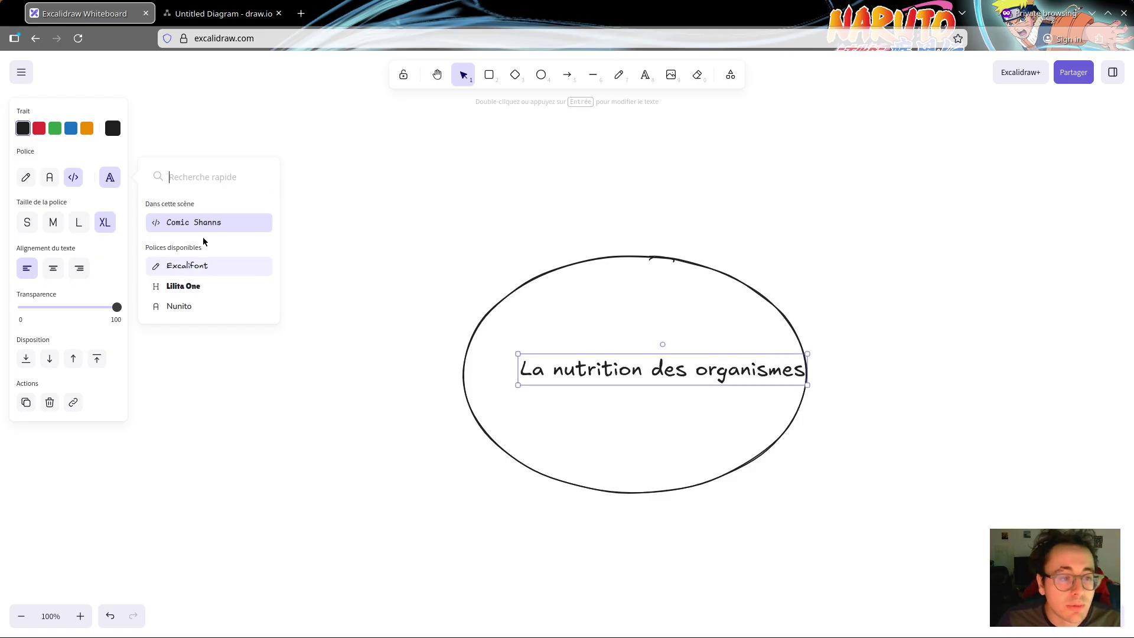
{"action": "left_click", "coordinate": [192, 306]}
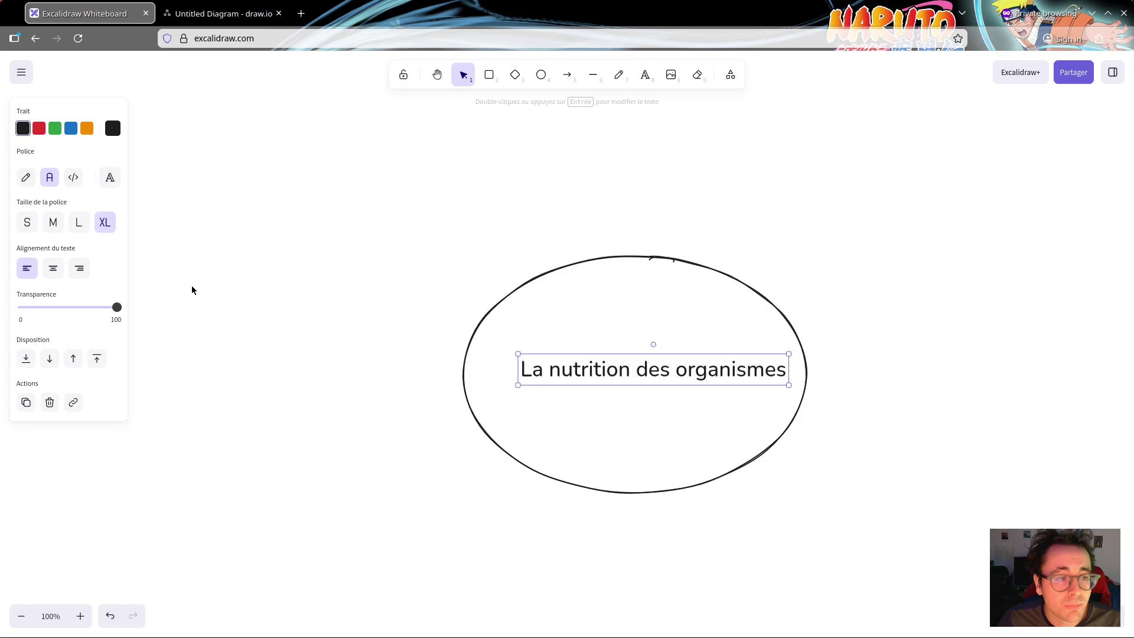
{"action": "left_click", "coordinate": [20, 184]}
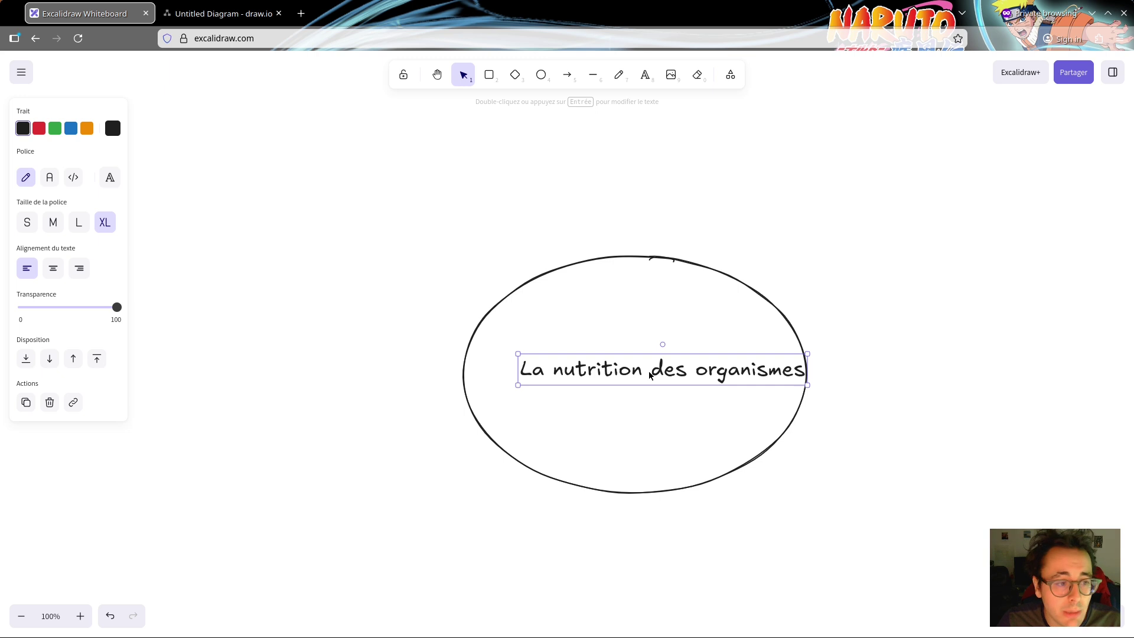
{"action": "left_click_drag", "start_coordinate": [649, 375], "coordinate": [618, 364]}
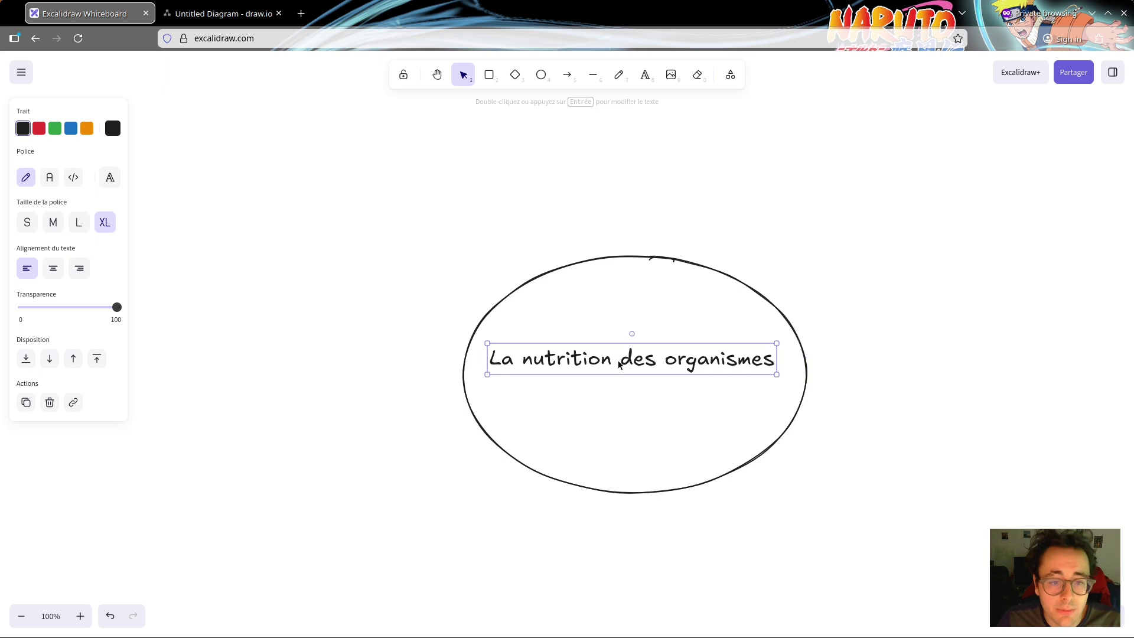
Try blue, orange, violet and dark orange (e8590c) as the text colour, and try the eyedropper and hex code field
{"action": "left_click", "coordinate": [71, 134]}
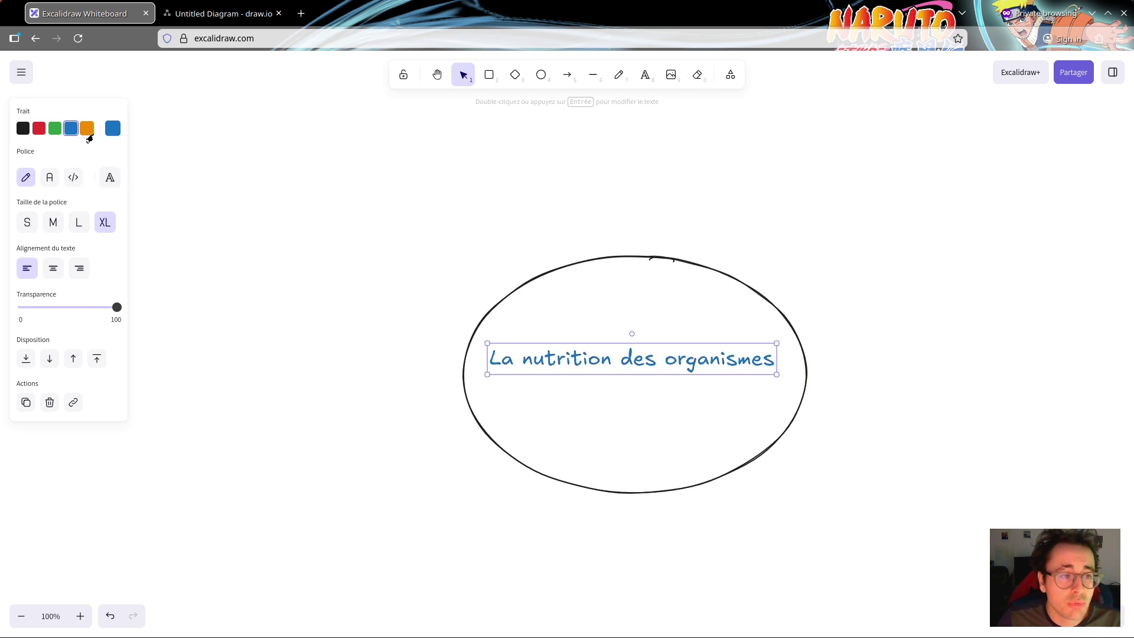
{"action": "left_click", "coordinate": [88, 135]}
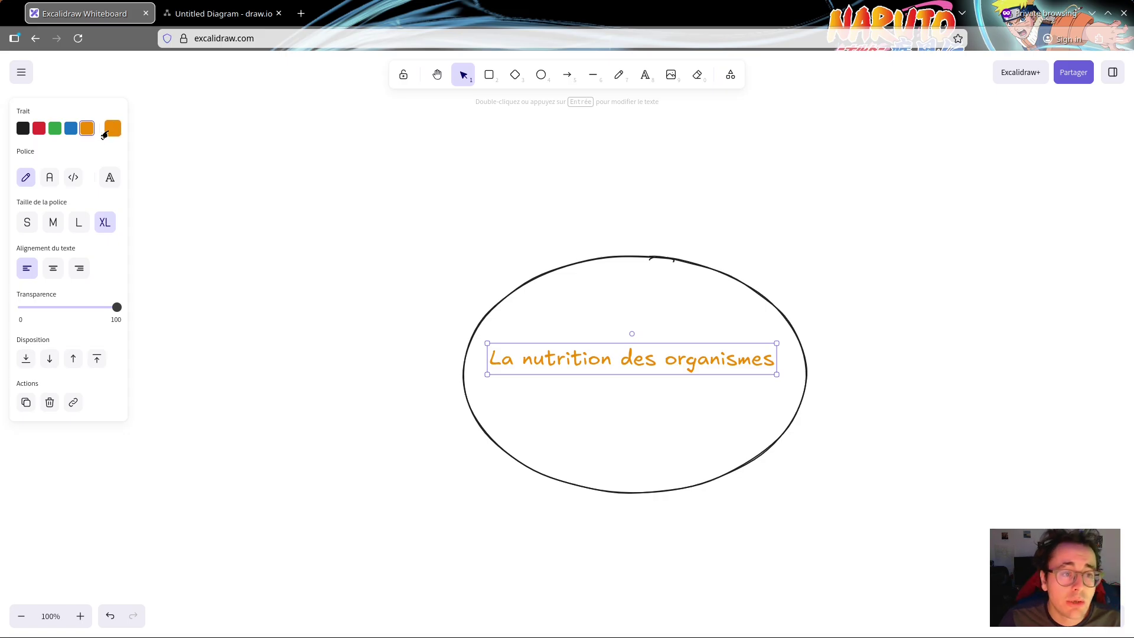
{"action": "left_click", "coordinate": [108, 136]}
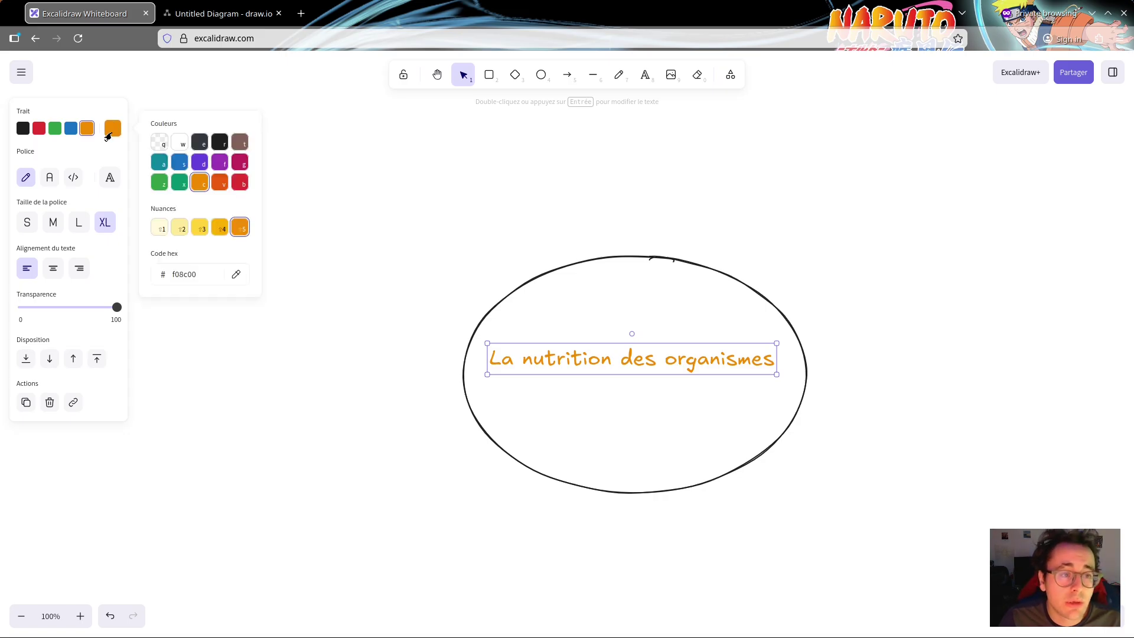
{"action": "left_click", "coordinate": [195, 165]}
{"action": "left_click", "coordinate": [220, 183]}
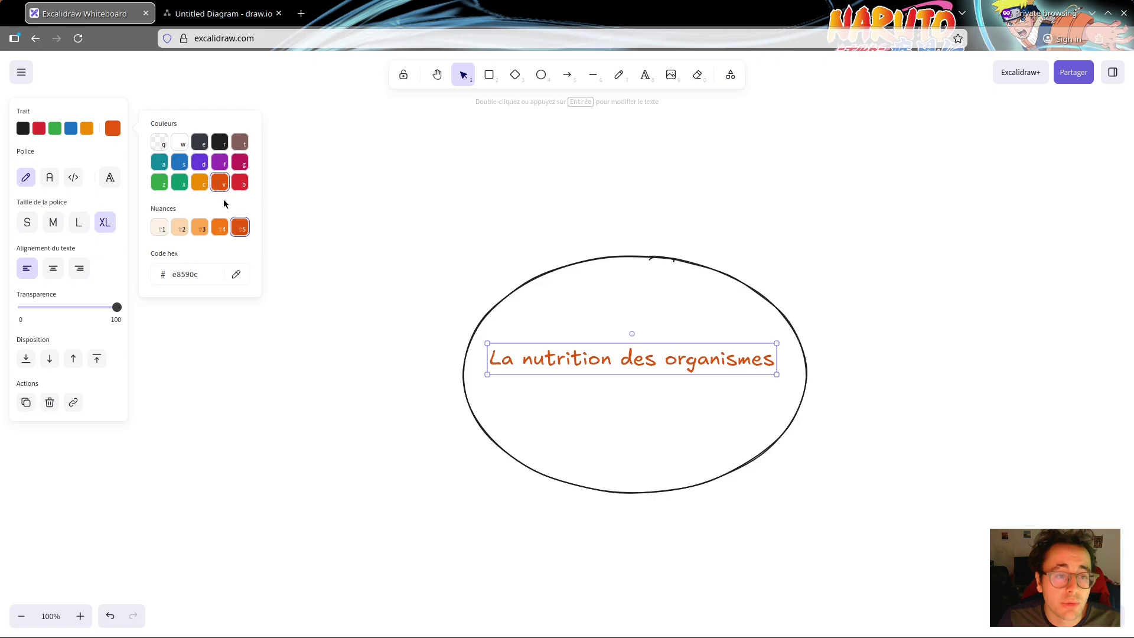
{"action": "left_click", "coordinate": [236, 274]}
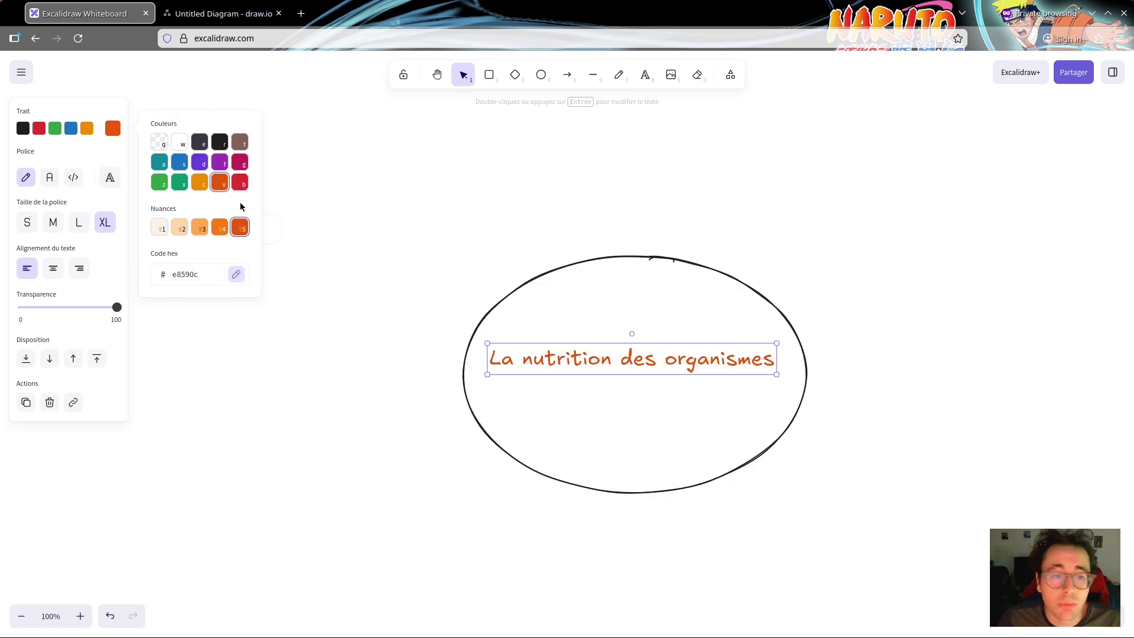
{"action": "left_click", "coordinate": [213, 273]}
{"action": "left_click_drag", "start_coordinate": [213, 273], "coordinate": [174, 268]}
{"action": "left_click", "coordinate": [190, 269]}
Try several other palette colours on the text and set it to the pink shade e64980
{"action": "left_click", "coordinate": [160, 162]}
{"action": "left_click", "coordinate": [159, 183]}
{"action": "left_click", "coordinate": [179, 183]}
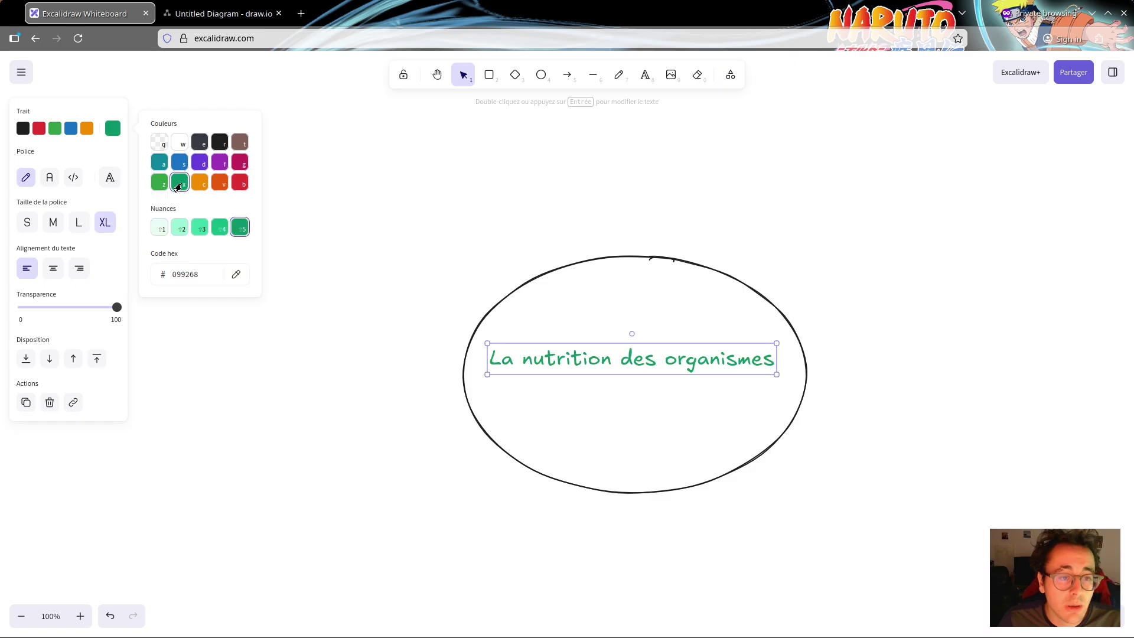
{"action": "left_click", "coordinate": [200, 183]}
{"action": "left_click", "coordinate": [240, 161]}
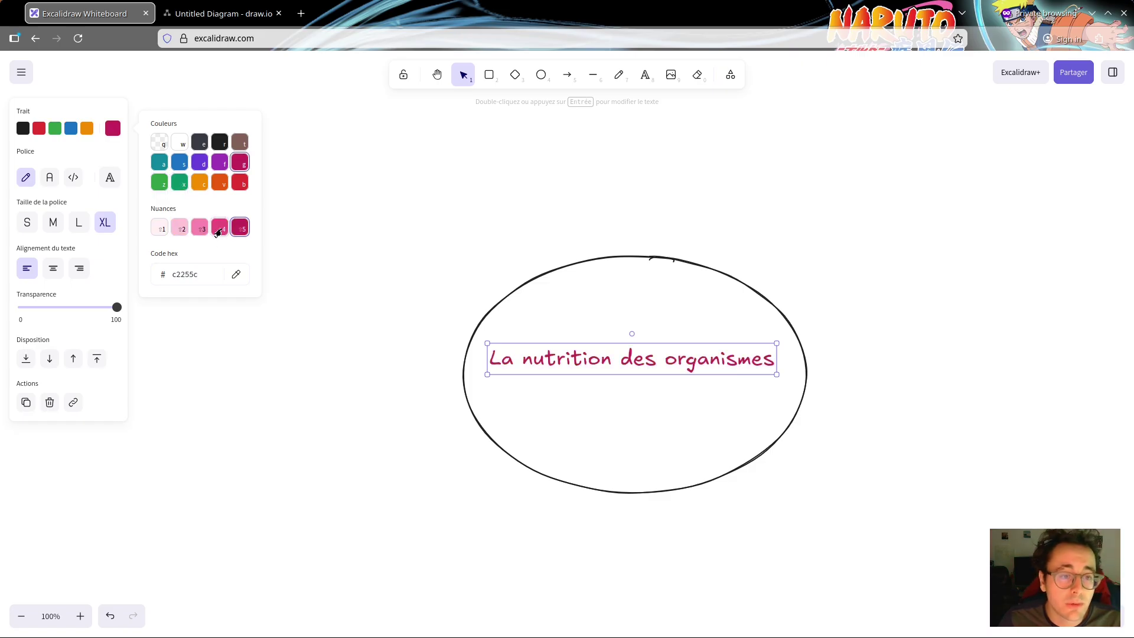
{"action": "left_click", "coordinate": [219, 227]}
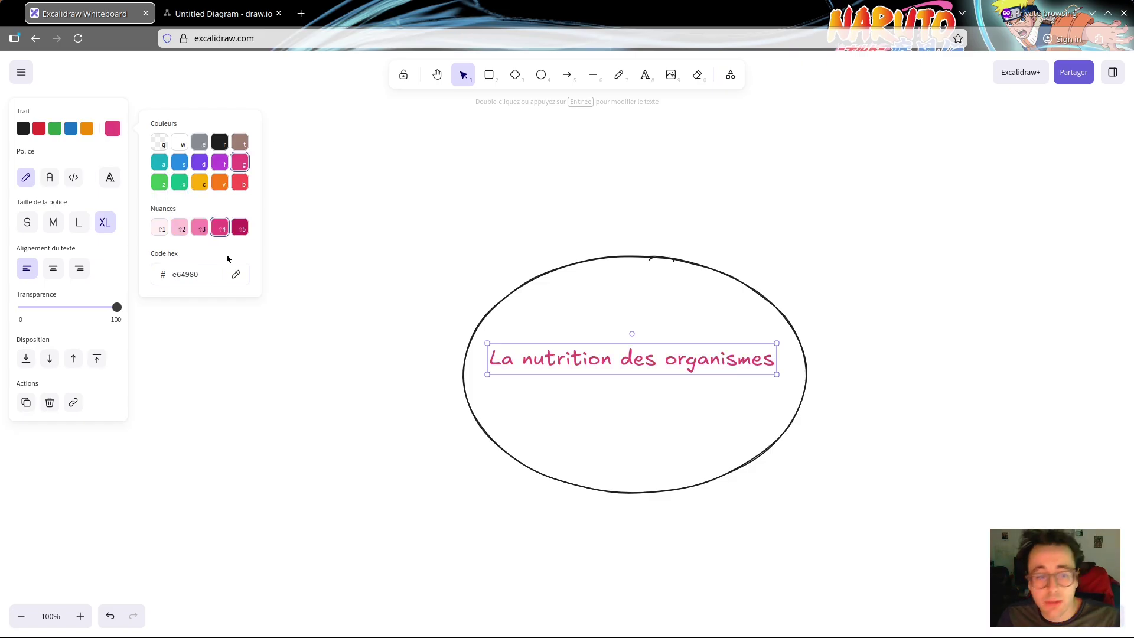
{"action": "left_click", "coordinate": [113, 128]}
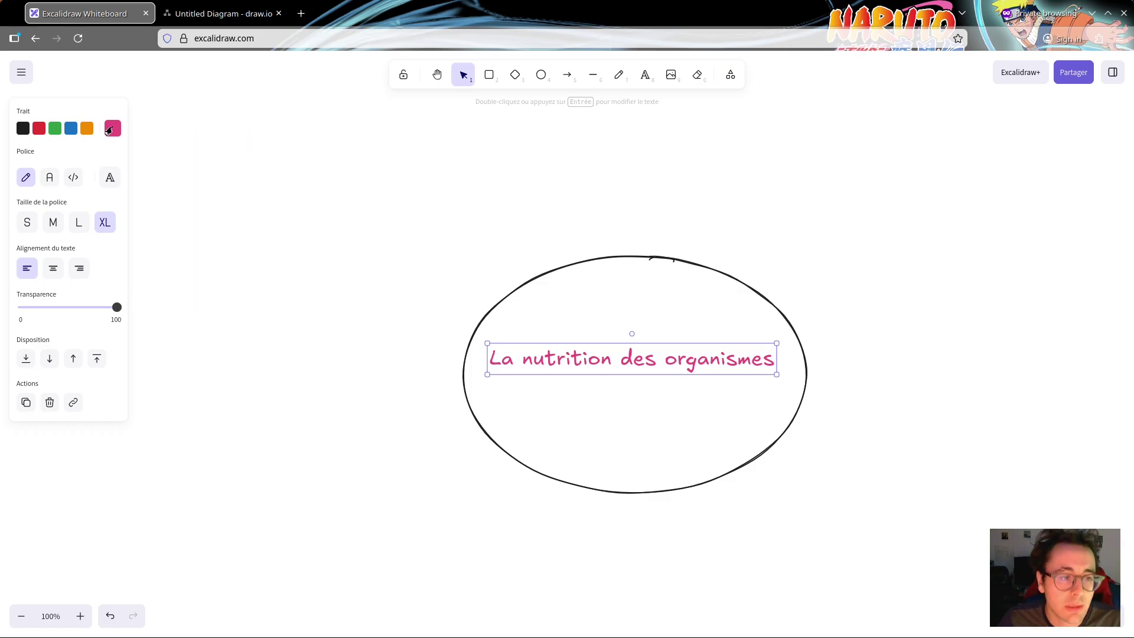
Enlarge the text slightly, then flatten and reposition the ellipse so it fits closely around the whole title
{"action": "left_click_drag", "start_coordinate": [777, 375], "coordinate": [693, 382]}
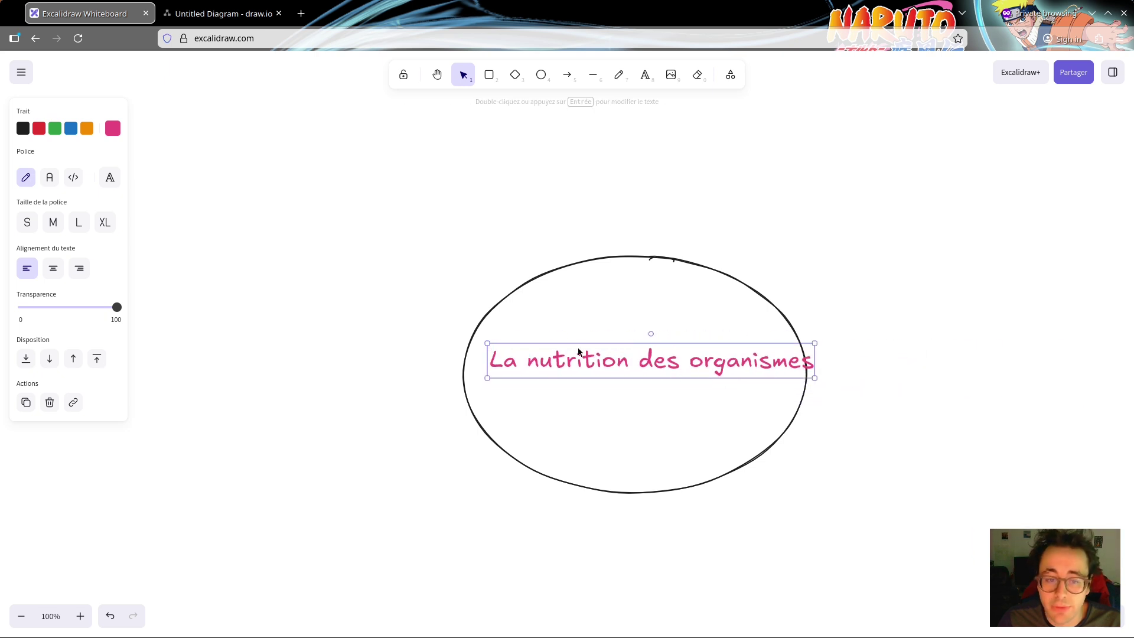
{"action": "left_click", "coordinate": [570, 272]}
{"action": "left_click", "coordinate": [570, 270]}
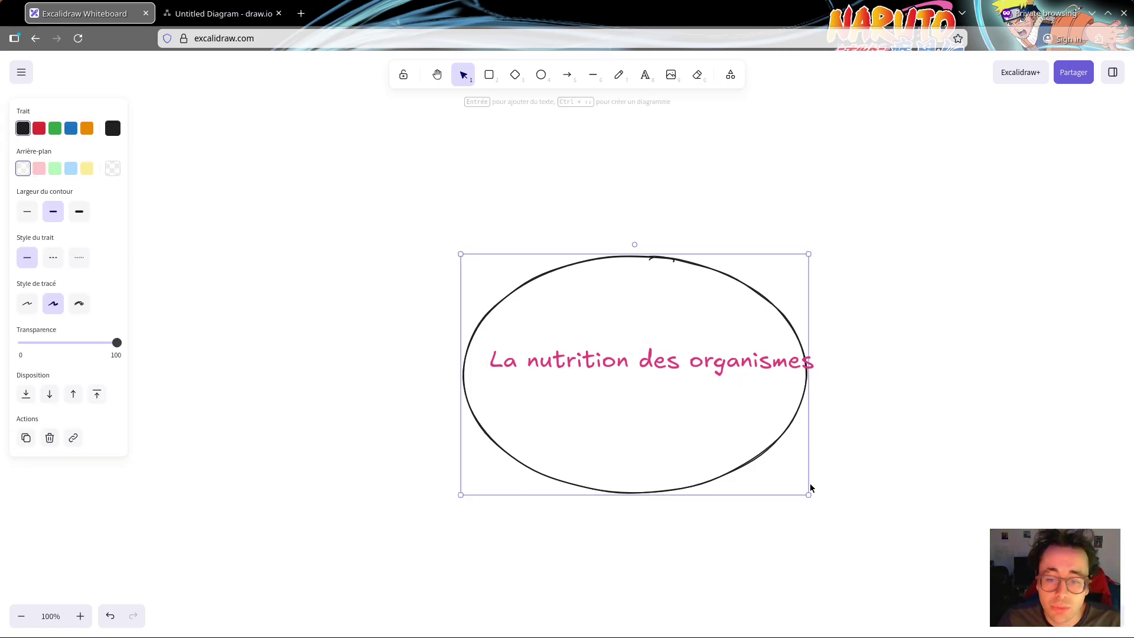
{"action": "left_click_drag", "start_coordinate": [806, 496], "coordinate": [848, 423]}
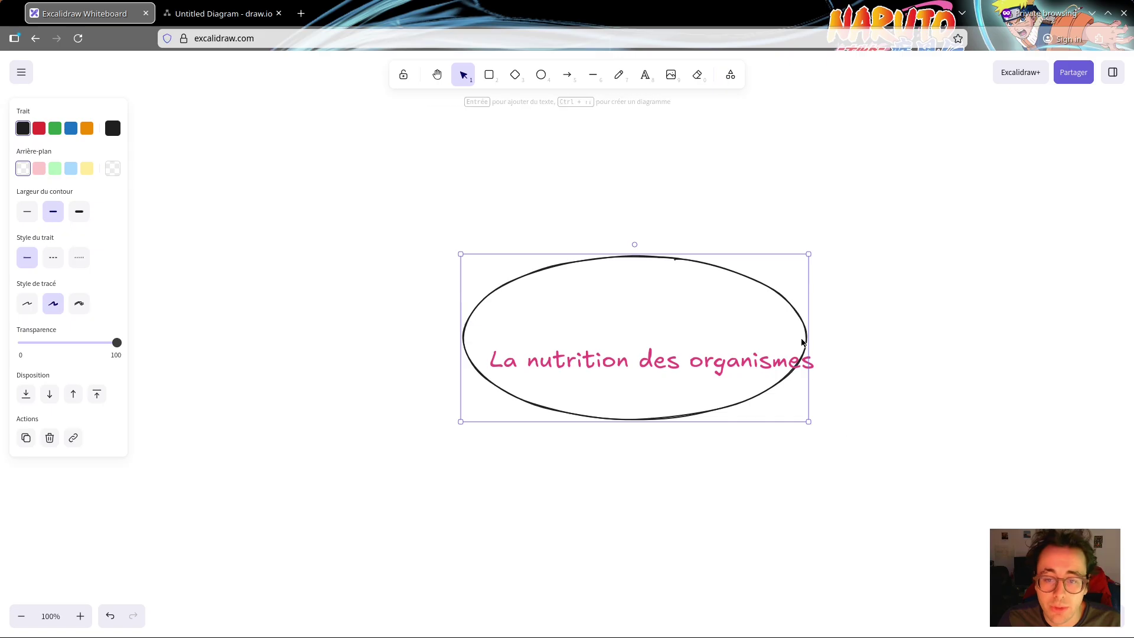
{"action": "left_click_drag", "start_coordinate": [702, 267], "coordinate": [722, 295]}
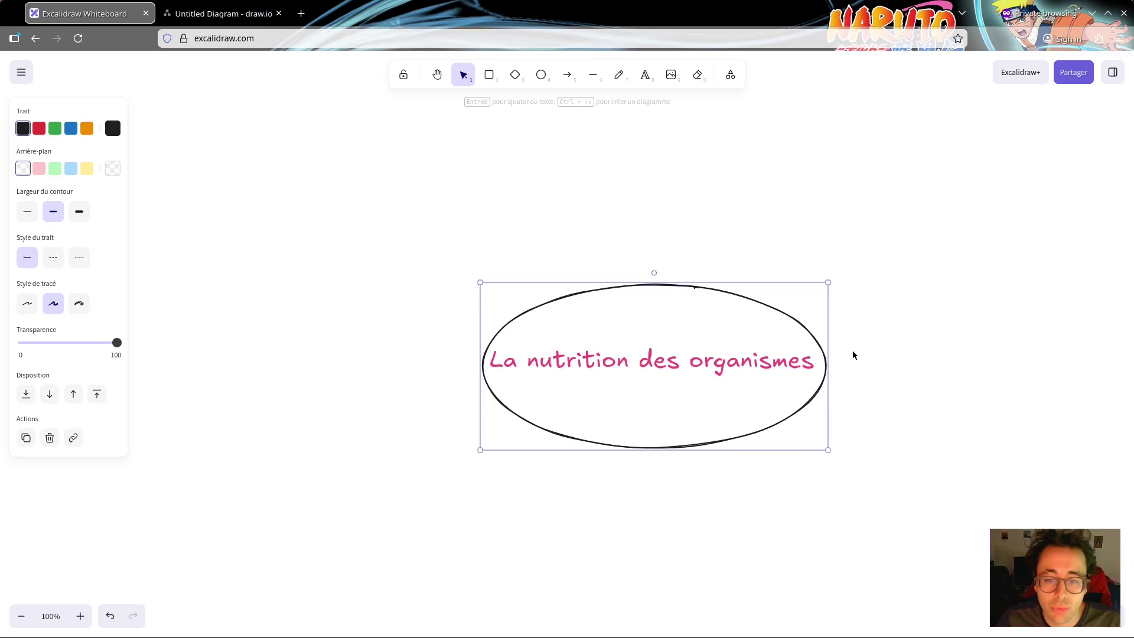
{"action": "left_click_drag", "start_coordinate": [827, 450], "coordinate": [846, 420]}
{"action": "left_click_drag", "start_coordinate": [751, 298], "coordinate": [744, 308]}
{"action": "left_click", "coordinate": [895, 406]}
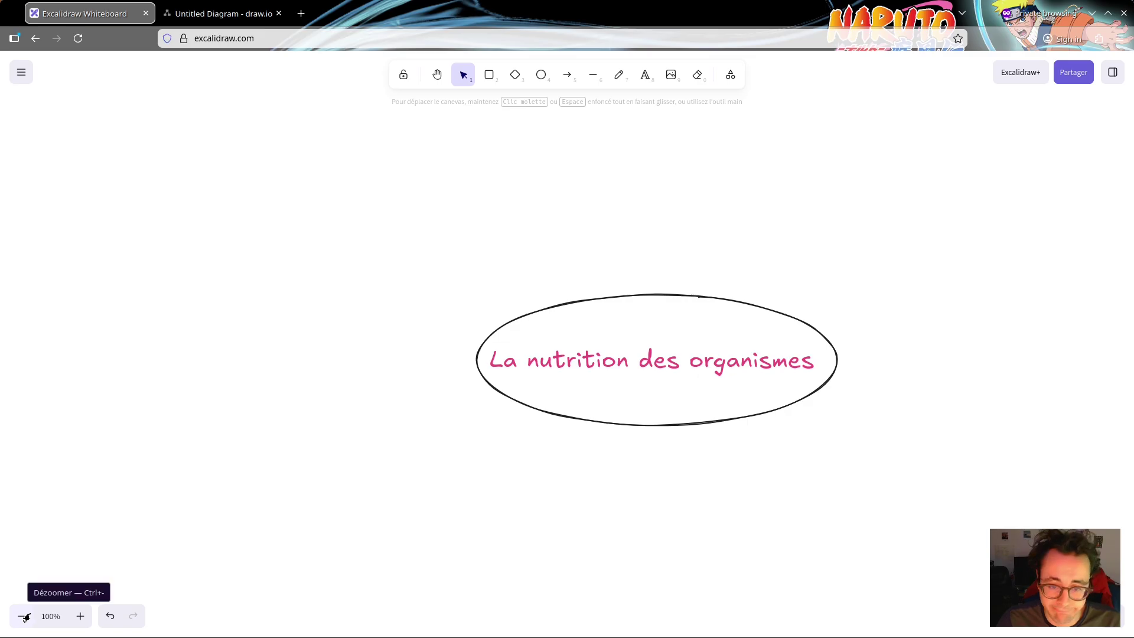
Select the ellipse and its text together and move them up and to the left on the canvas
{"action": "left_click_drag", "start_coordinate": [396, 230], "coordinate": [910, 535]}
{"action": "left_click_drag", "start_coordinate": [732, 389], "coordinate": [597, 351]}
{"action": "left_click", "coordinate": [511, 457]}
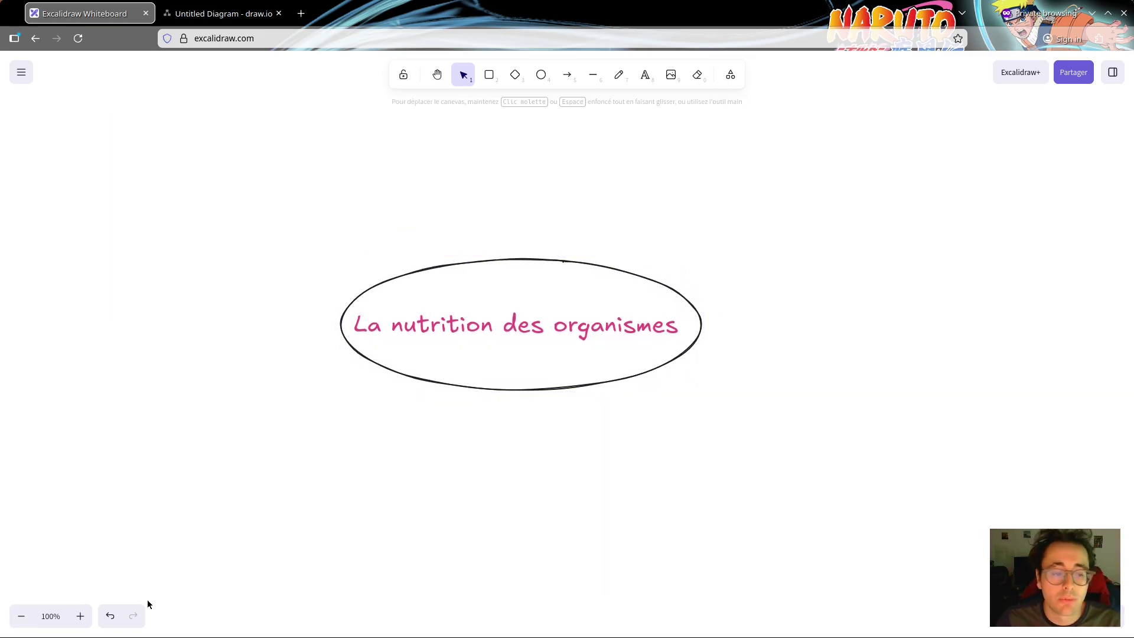
Zoom the canvas out to 10% and reset the zoom to 100%
{"action": "left_click", "coordinate": [21, 615]}
{"action": "left_click", "coordinate": [21, 616]}
{"action": "left_click", "coordinate": [21, 616]}
{"action": "left_click", "coordinate": [22, 616]}
{"action": "left_click", "coordinate": [22, 616]}
{"action": "left_click", "coordinate": [21, 616]}
{"action": "left_click", "coordinate": [23, 618]}
{"action": "left_click", "coordinate": [23, 618]}
{"action": "left_click", "coordinate": [24, 619]}
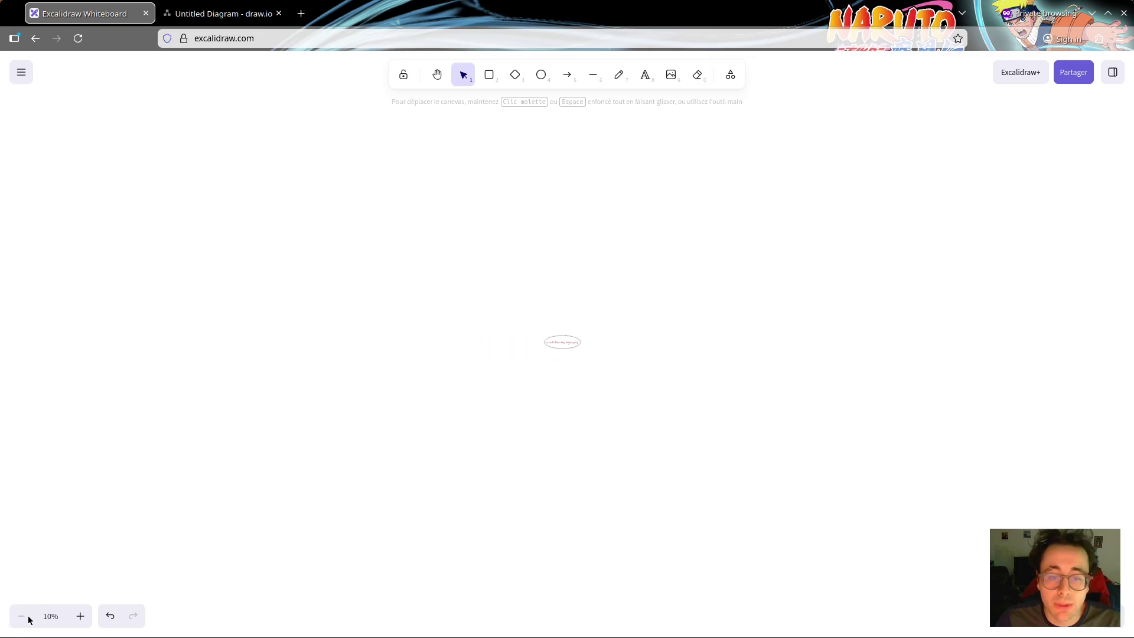
{"action": "left_click", "coordinate": [47, 617]}
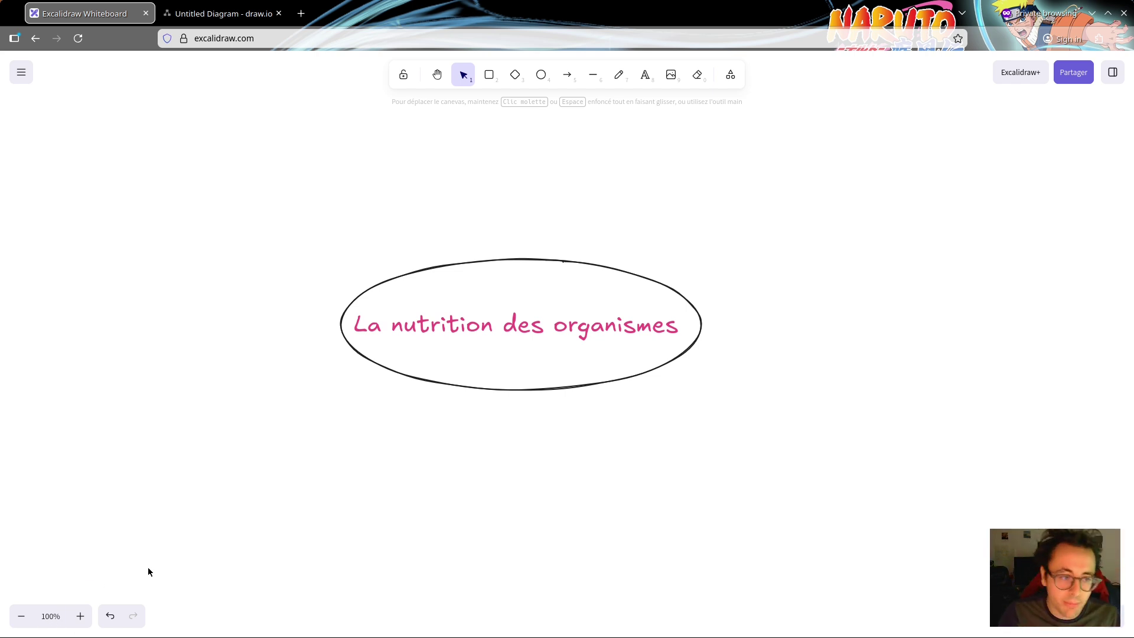
Set the font size of the title inside the ellipse to M
{"action": "left_click", "coordinate": [483, 322]}
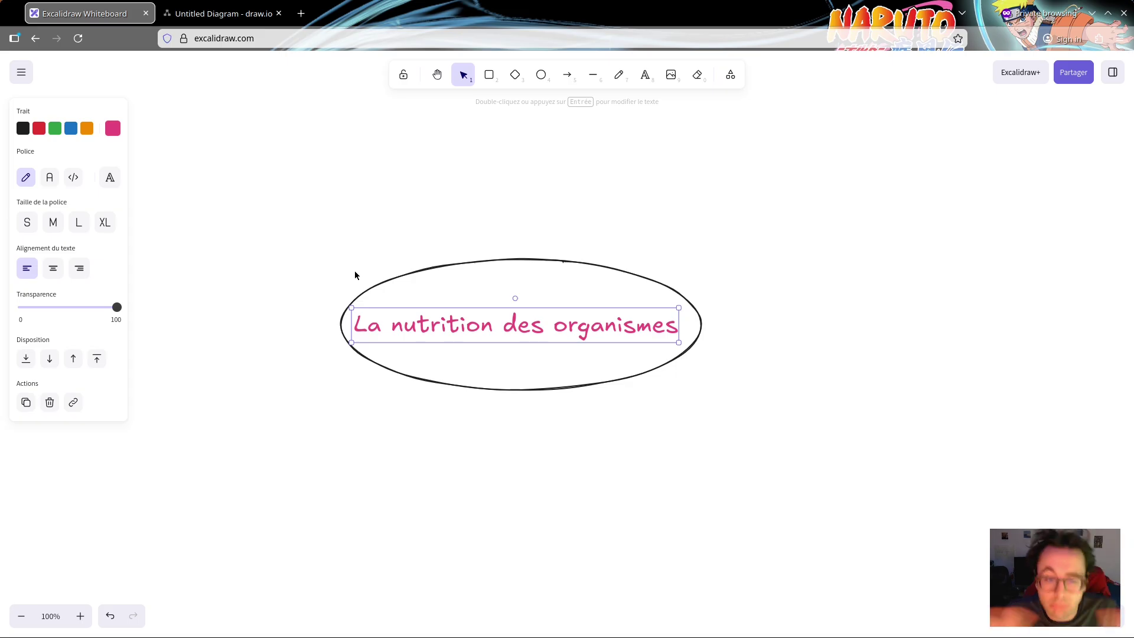
{"action": "left_click", "coordinate": [339, 285]}
{"action": "mouse_move", "coordinate": [324, 236]}
{"action": "left_mouse_down"}
{"action": "mouse_move", "coordinate": [614, 468]}
{"action": "mouse_move", "coordinate": [835, 532]}
{"action": "left_mouse_up"}
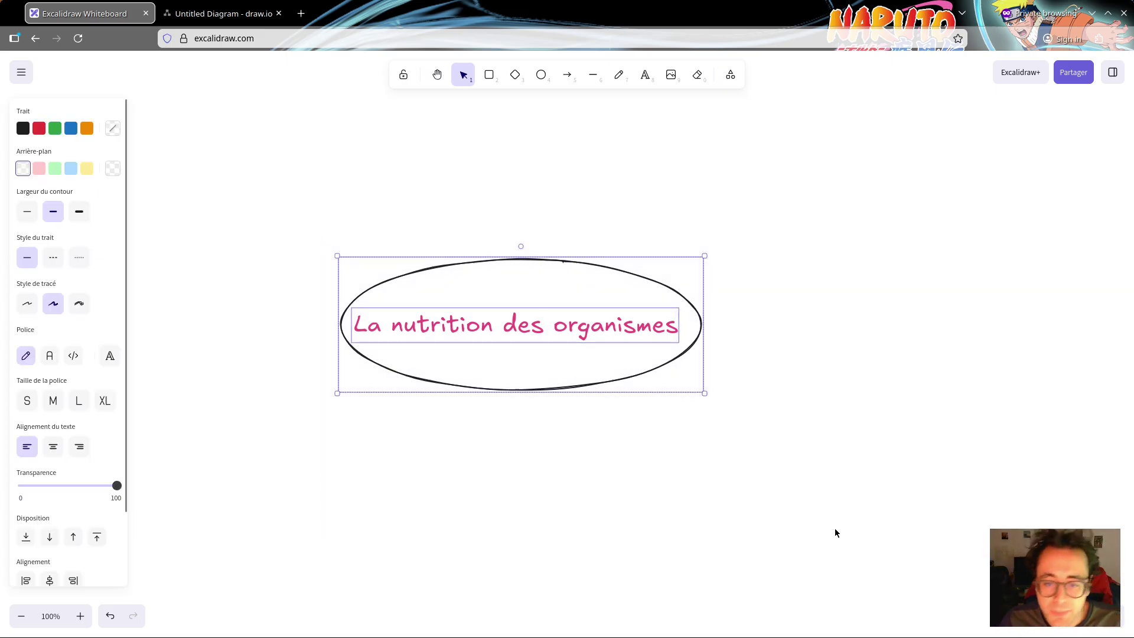
{"action": "left_click", "coordinate": [487, 334]}
{"action": "left_click", "coordinate": [52, 229]}
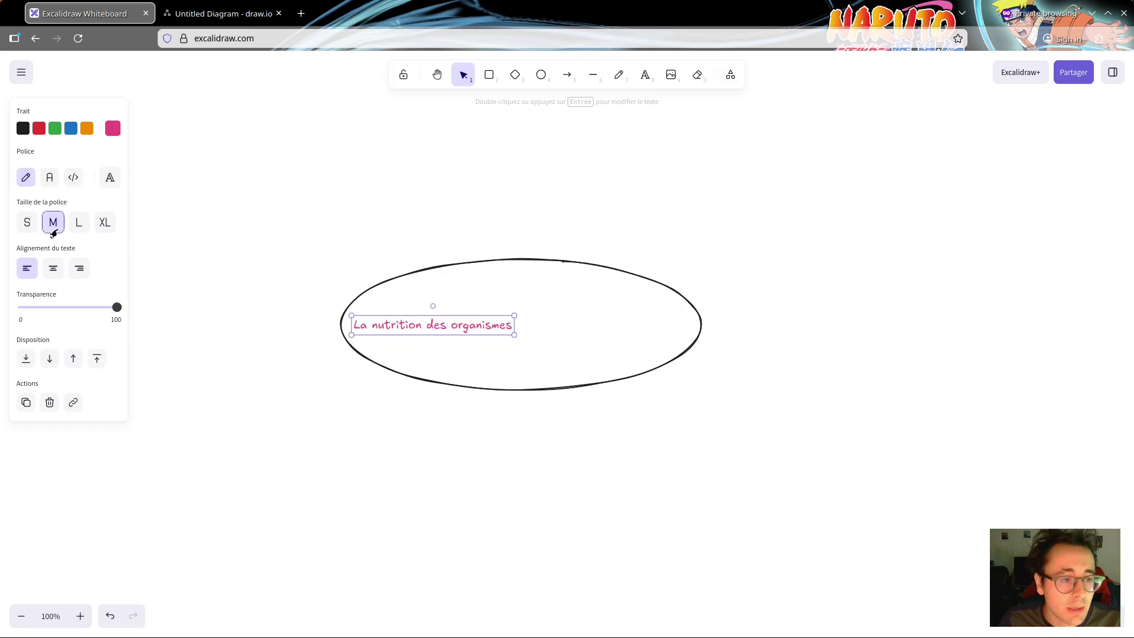
Shrink the ellipse in width and height and move it around the smaller title
{"action": "left_click", "coordinate": [605, 388]}
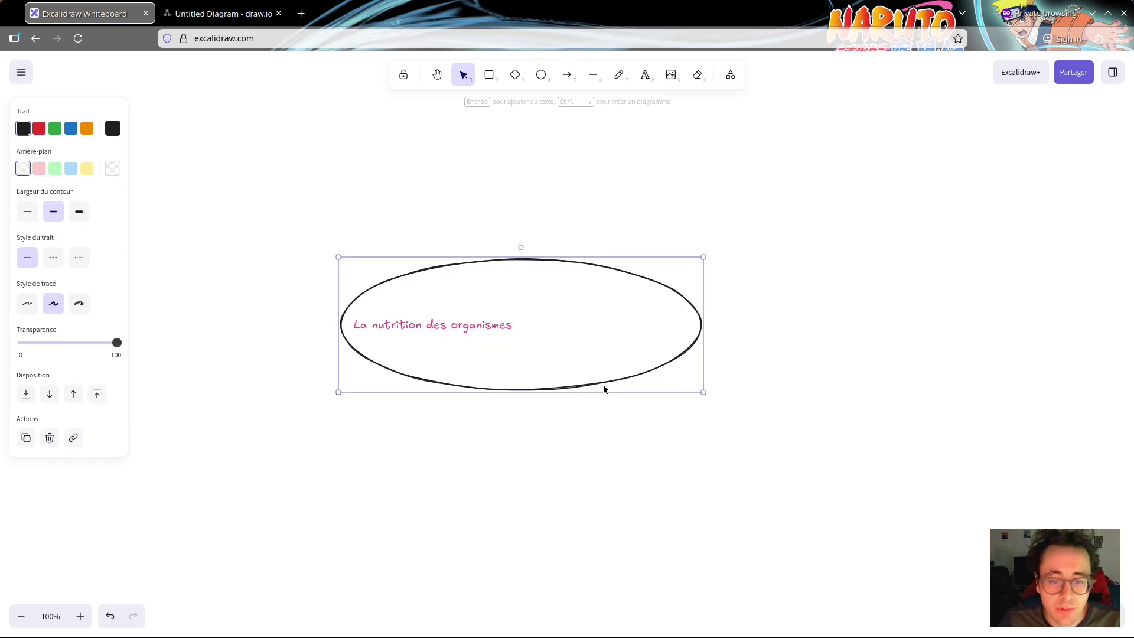
{"action": "left_click_drag", "start_coordinate": [704, 393], "coordinate": [559, 362]}
{"action": "left_click_drag", "start_coordinate": [517, 297], "coordinate": [506, 319]}
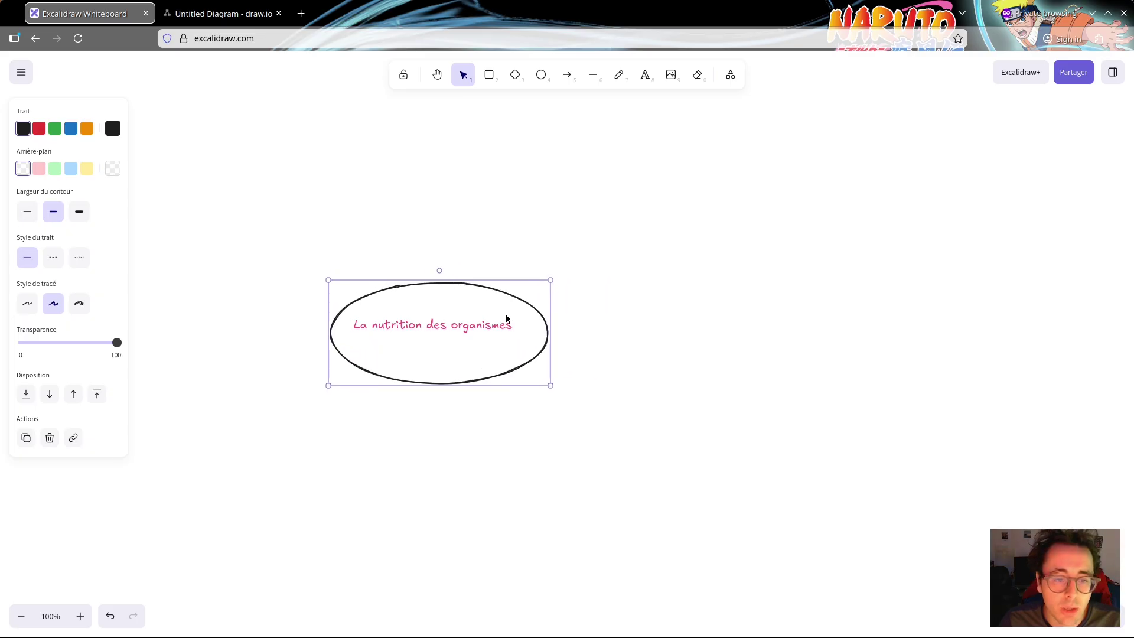
Zoom in to 130%, bring the ellipse and title towards the centre of the canvas and reset the zoom to 100%
{"action": "left_click", "coordinate": [80, 616]}
{"action": "left_click", "coordinate": [79, 616]}
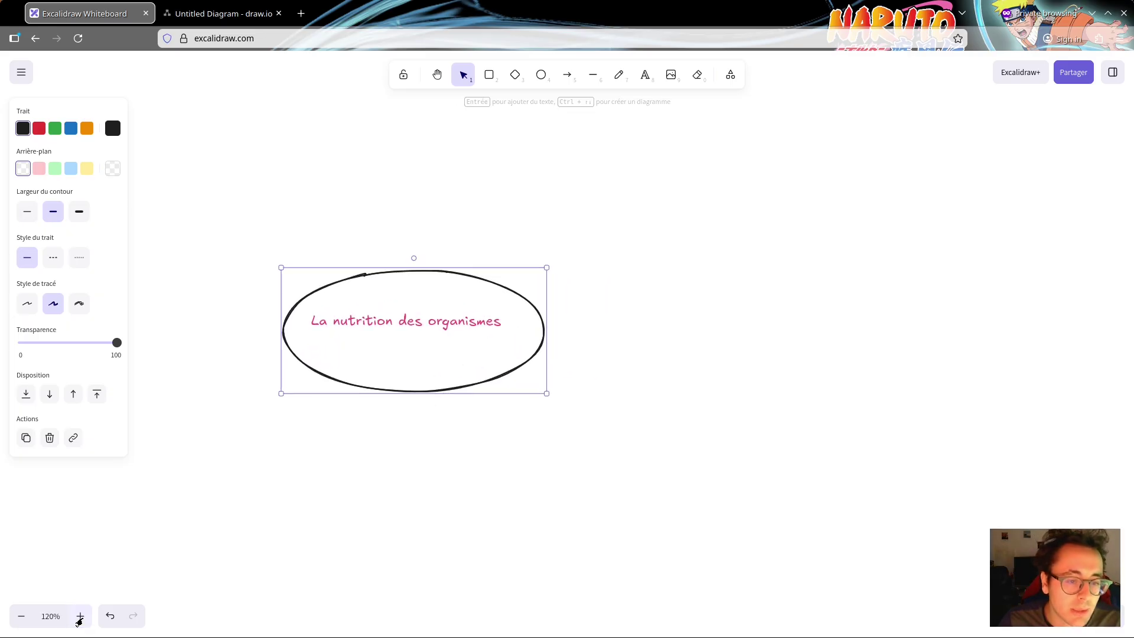
{"action": "left_click", "coordinate": [80, 616]}
{"action": "left_click_drag", "start_coordinate": [289, 449], "coordinate": [379, 454]}
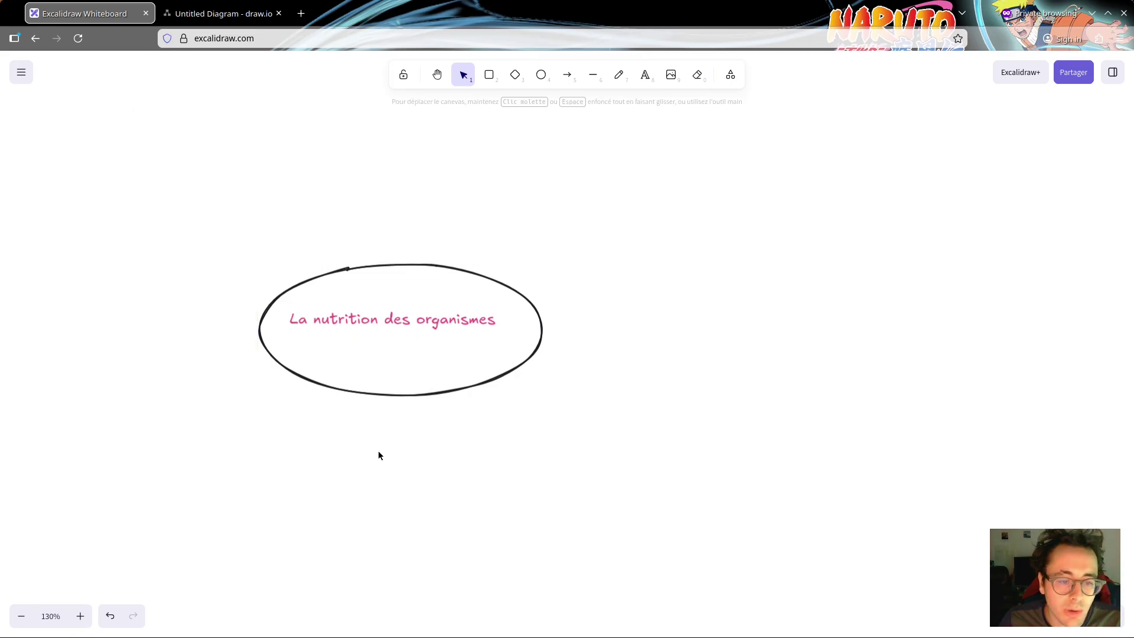
{"action": "left_click_drag", "start_coordinate": [353, 413], "coordinate": [505, 431]}
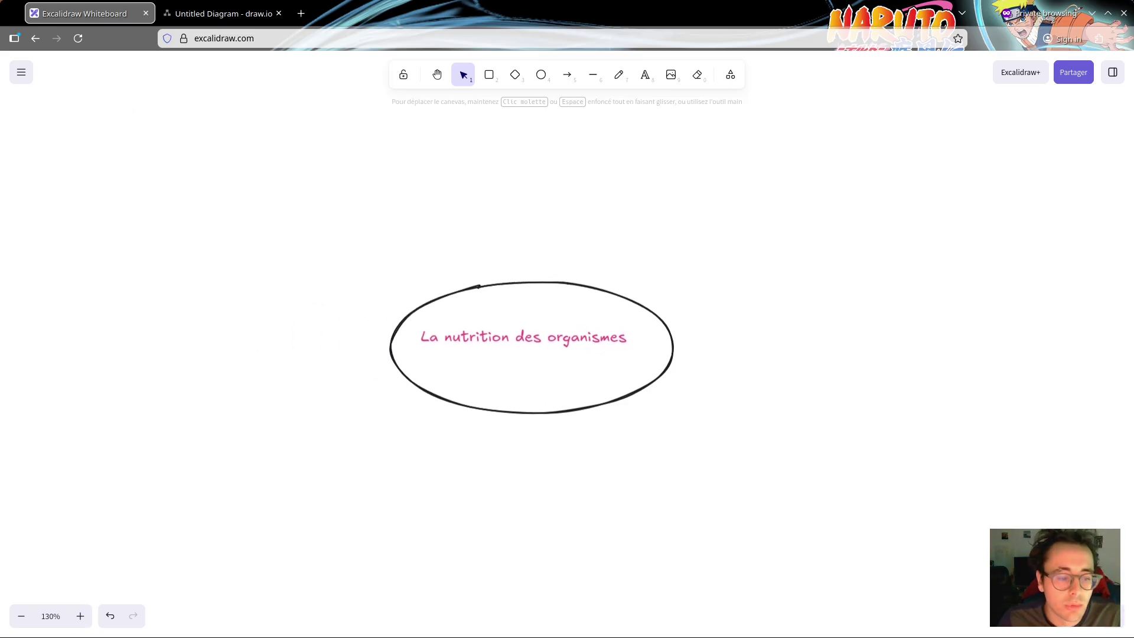
{"action": "left_click", "coordinate": [54, 617]}
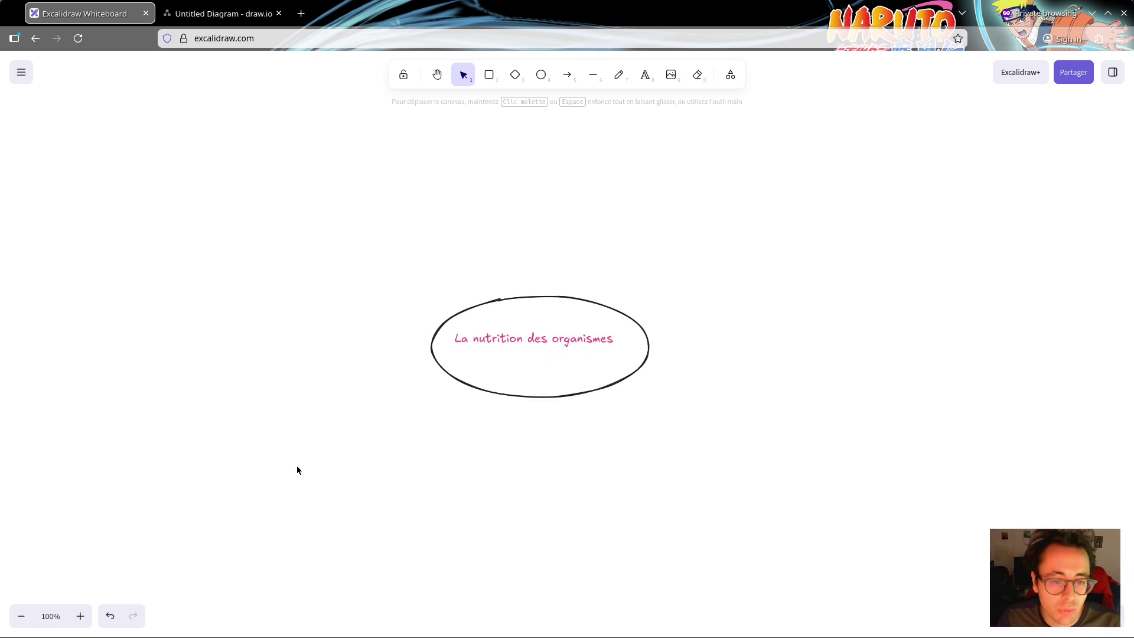
Reduce the ellipse slightly and move it up so the title sits centred inside it
{"action": "left_click", "coordinate": [575, 335]}
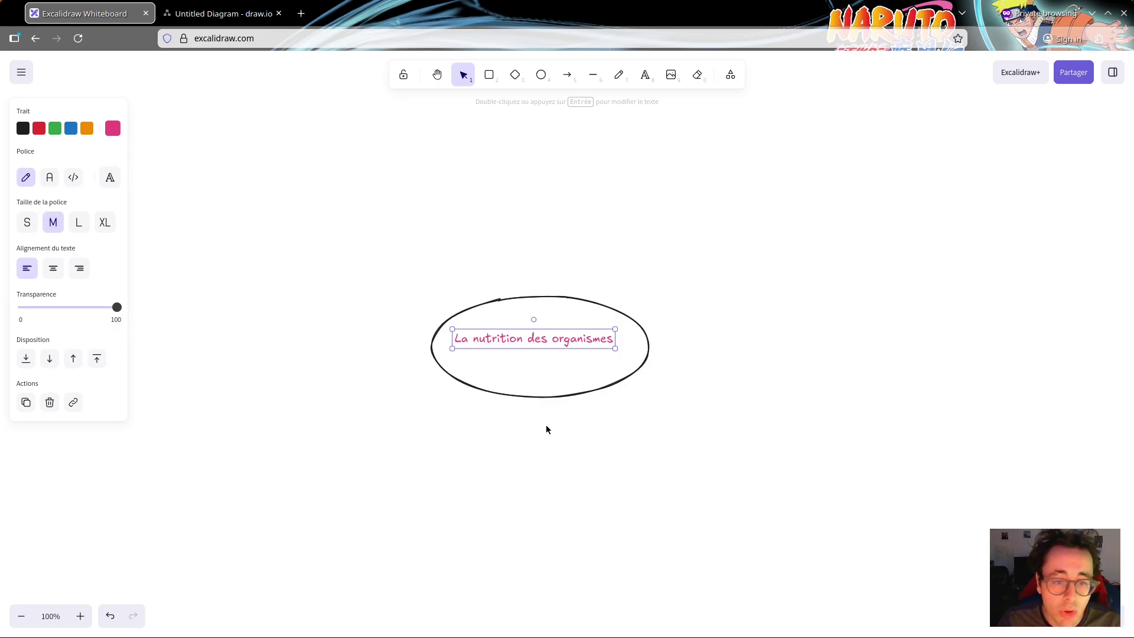
{"action": "left_click", "coordinate": [560, 397]}
{"action": "left_click_drag", "start_coordinate": [650, 403], "coordinate": [641, 381]}
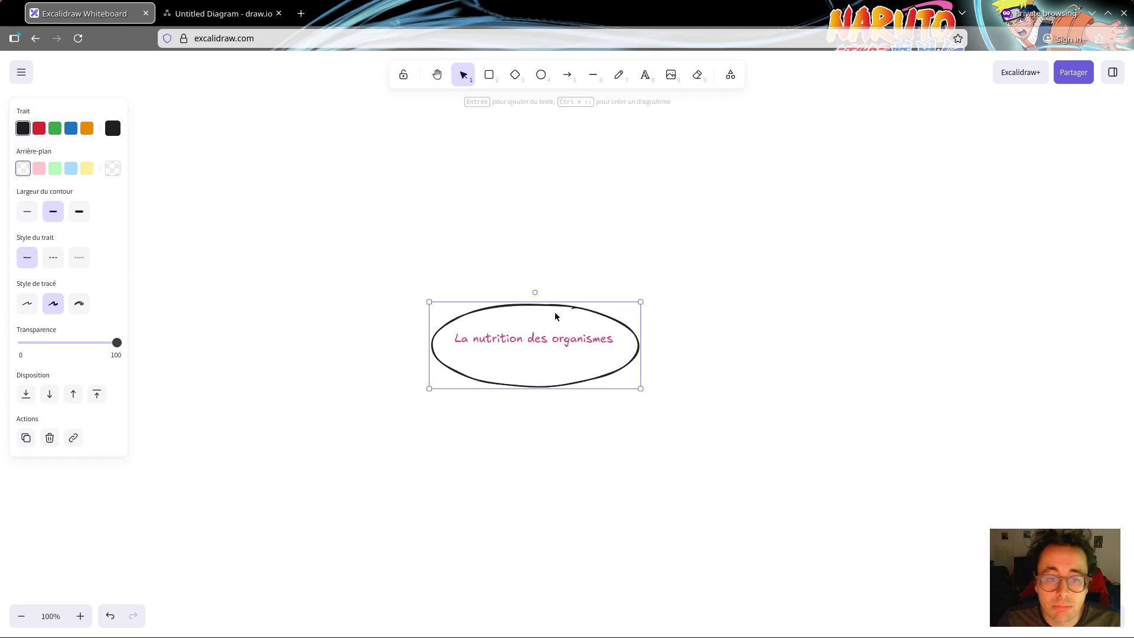
{"action": "left_click", "coordinate": [544, 321]}
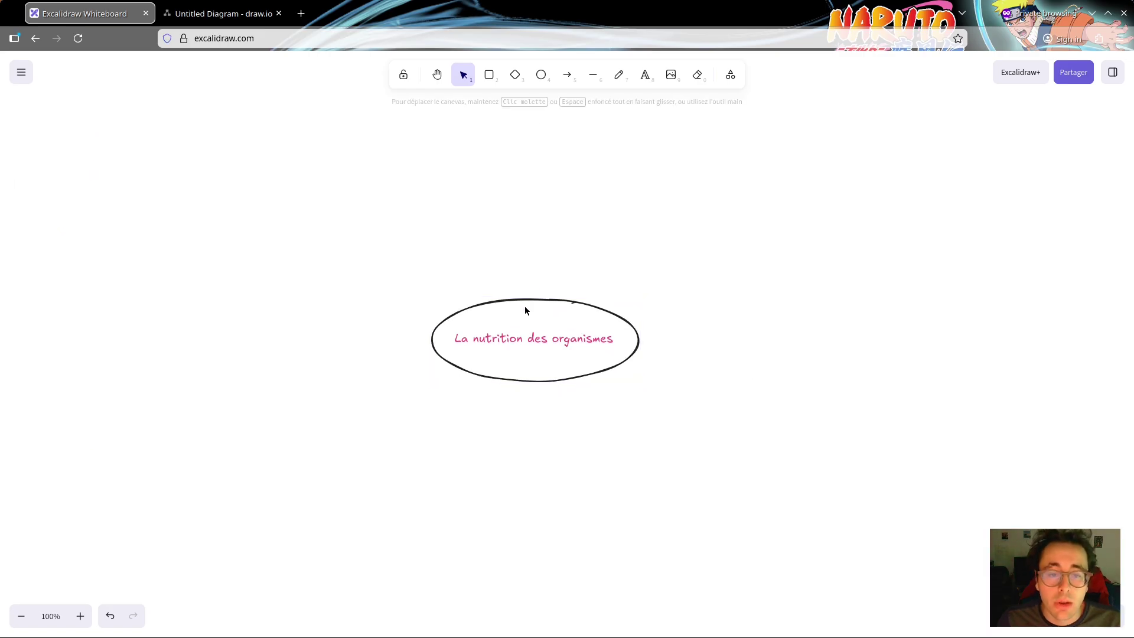
Try blue as the ellipse's stroke colour and set it to orange
{"action": "left_click", "coordinate": [523, 301]}
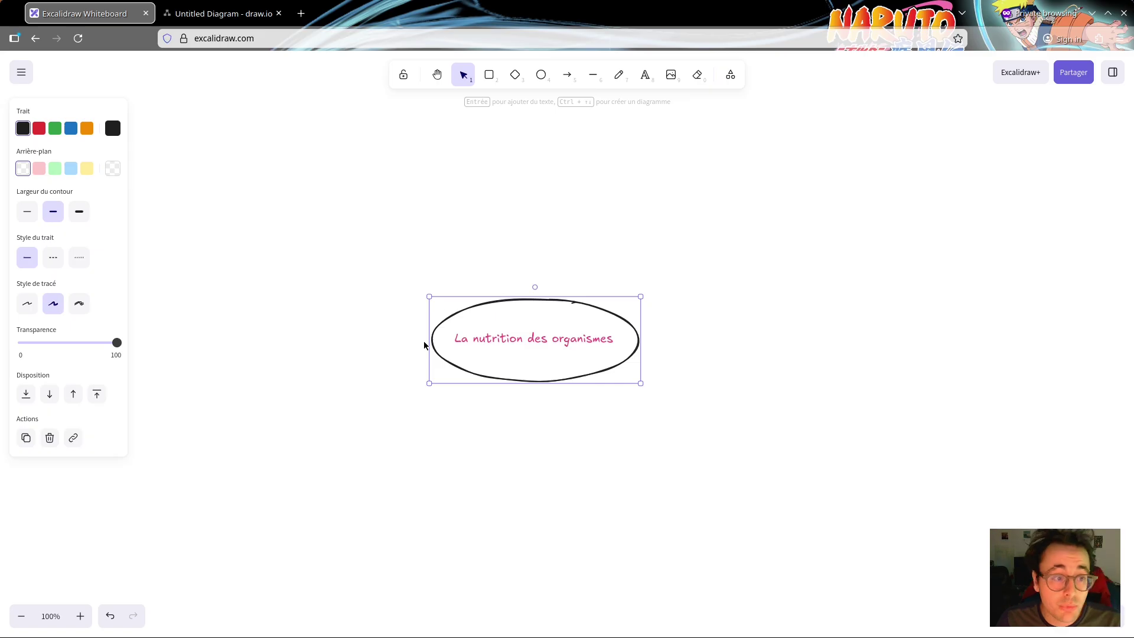
{"action": "left_click", "coordinate": [67, 132]}
{"action": "left_click", "coordinate": [87, 132]}
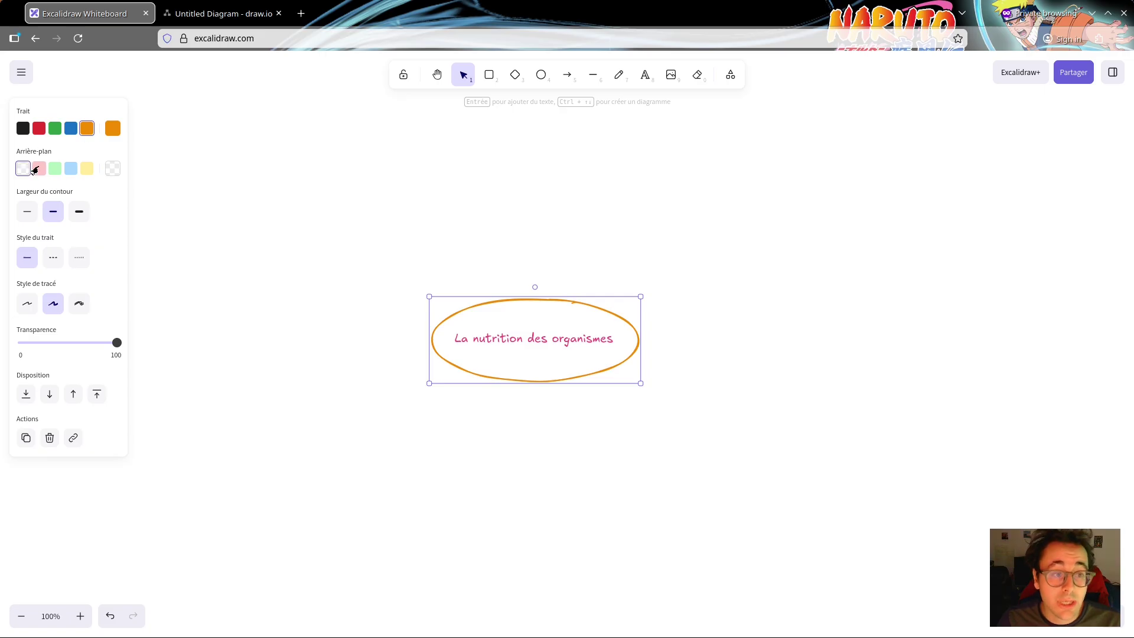
Try yellow (ffec99), violet (d0bfff) and black (1e1e1e) as the ellipse's background and restore it to transparent
{"action": "left_click", "coordinate": [86, 169]}
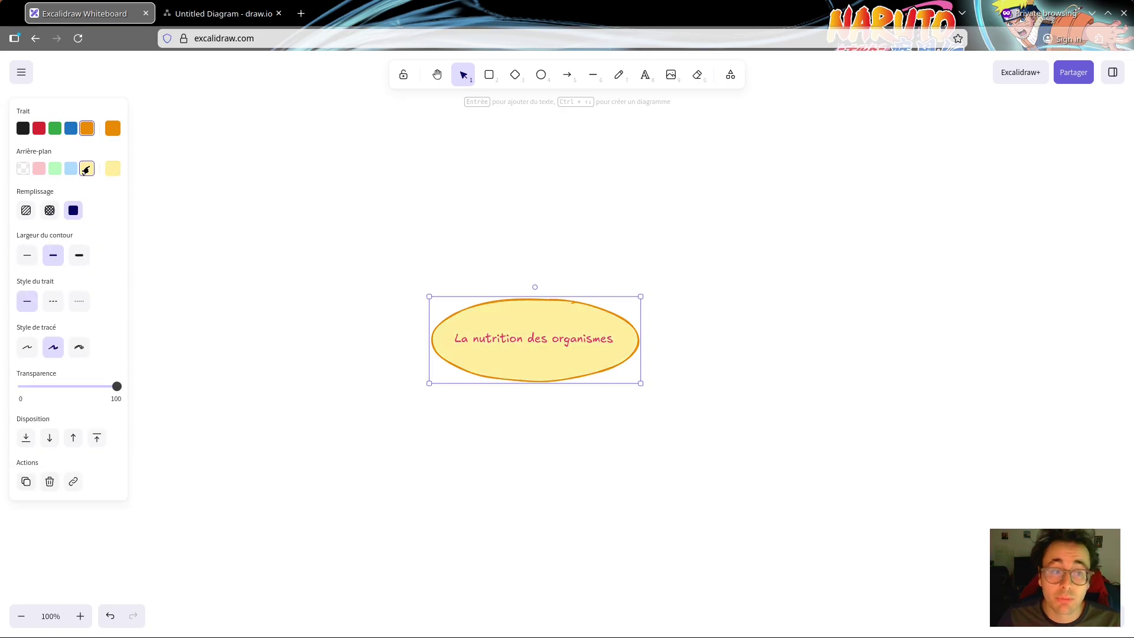
{"action": "left_click", "coordinate": [112, 169]}
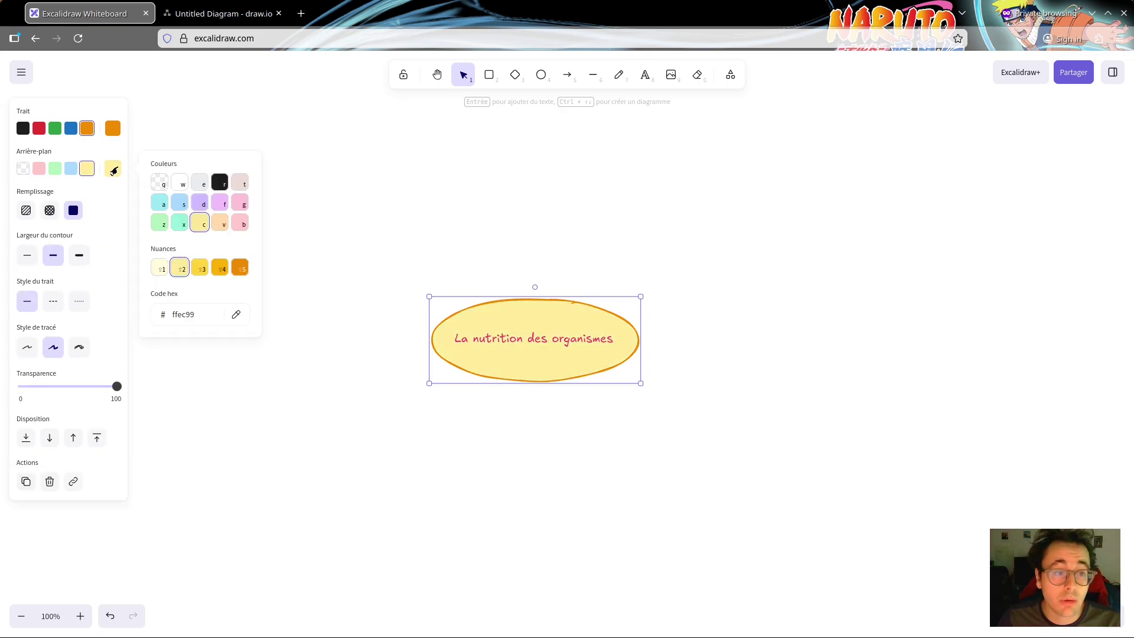
{"action": "left_click", "coordinate": [199, 203]}
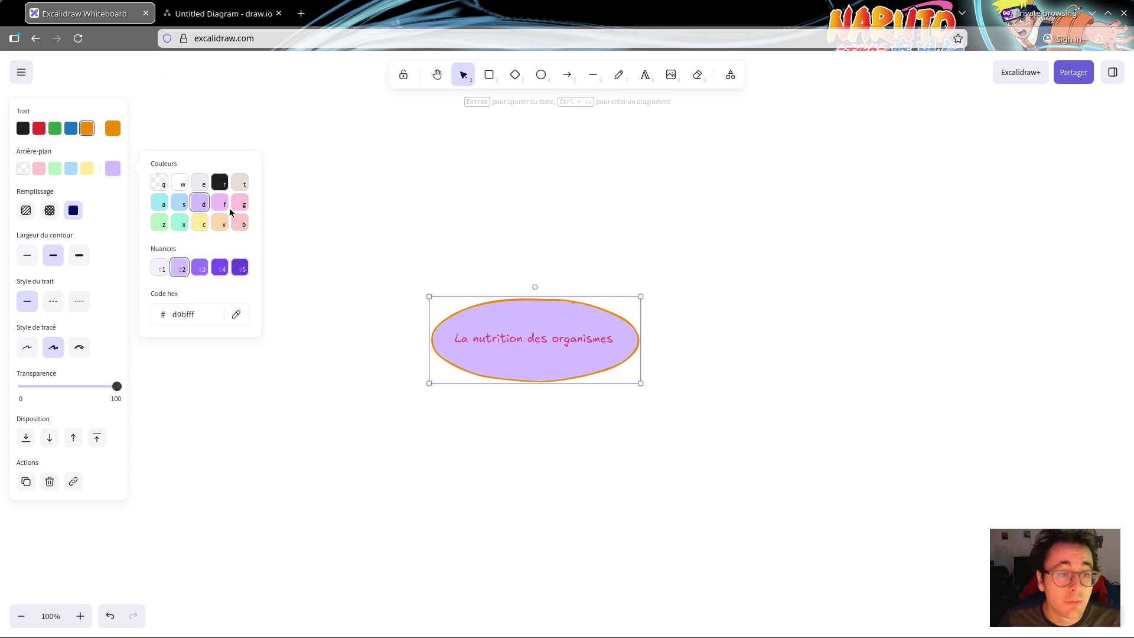
{"action": "left_click", "coordinate": [218, 187]}
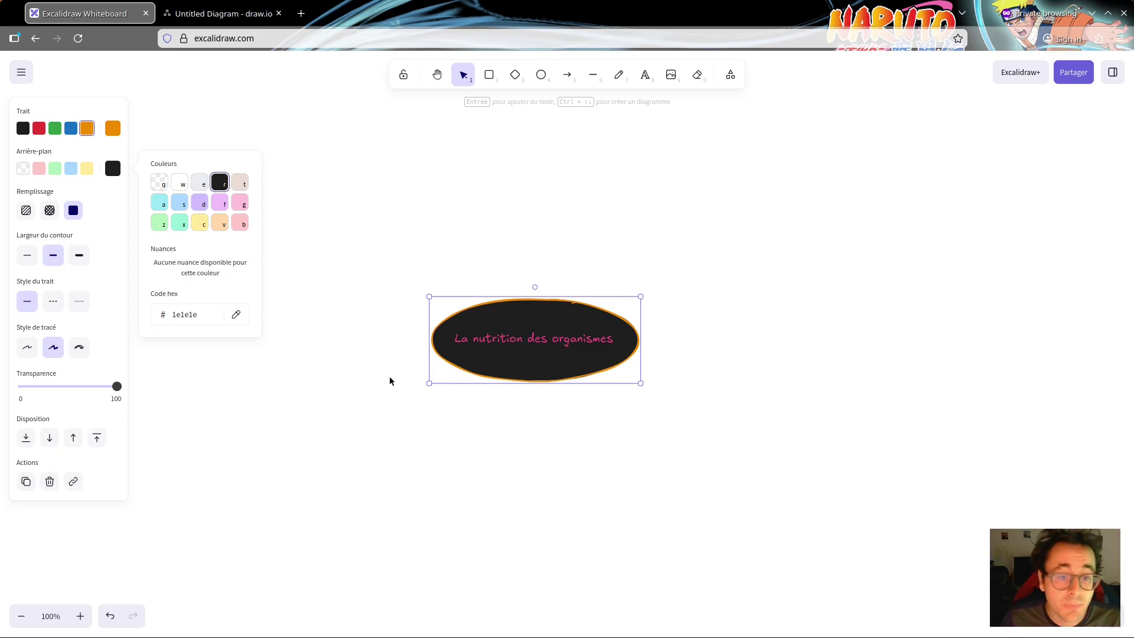
{"action": "left_click", "coordinate": [154, 185]}
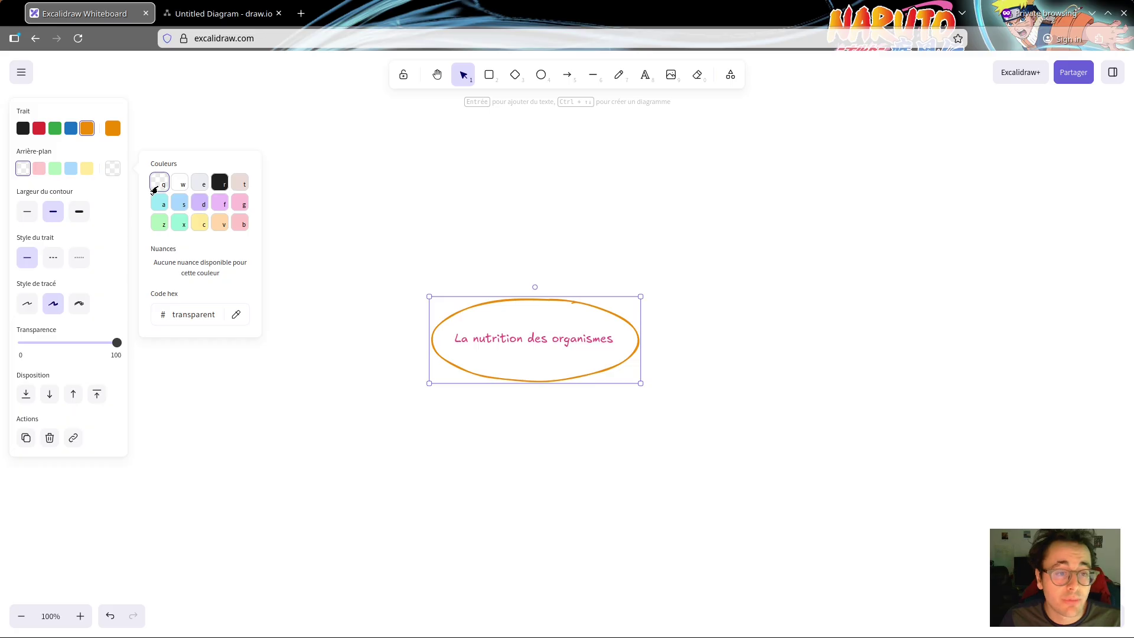
{"action": "left_click", "coordinate": [311, 263]}
Try the thinnest and thickest outline widths on the ellipse and restore the middle width (Épaisse)
{"action": "left_click", "coordinate": [503, 298]}
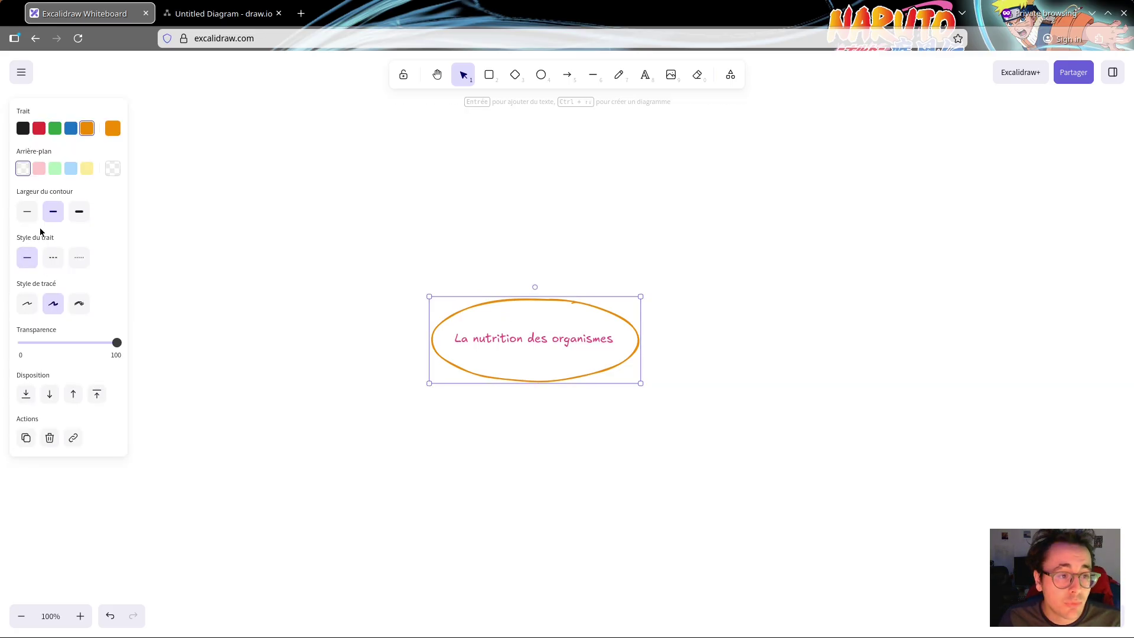
{"action": "left_click", "coordinate": [26, 215]}
{"action": "left_click", "coordinate": [53, 217]}
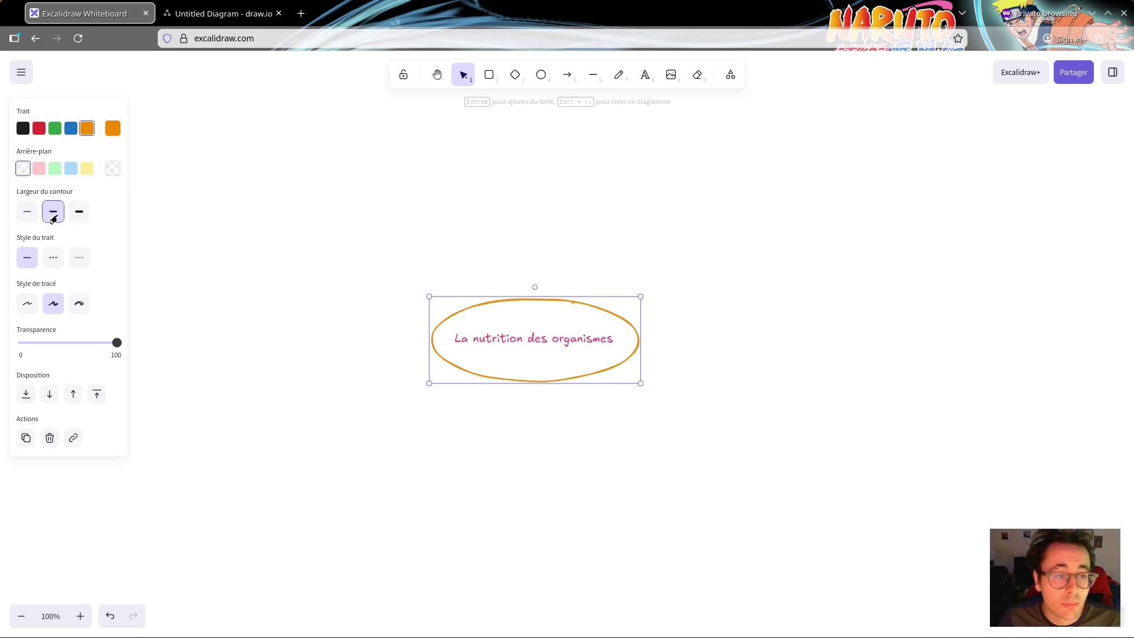
{"action": "left_click", "coordinate": [75, 218]}
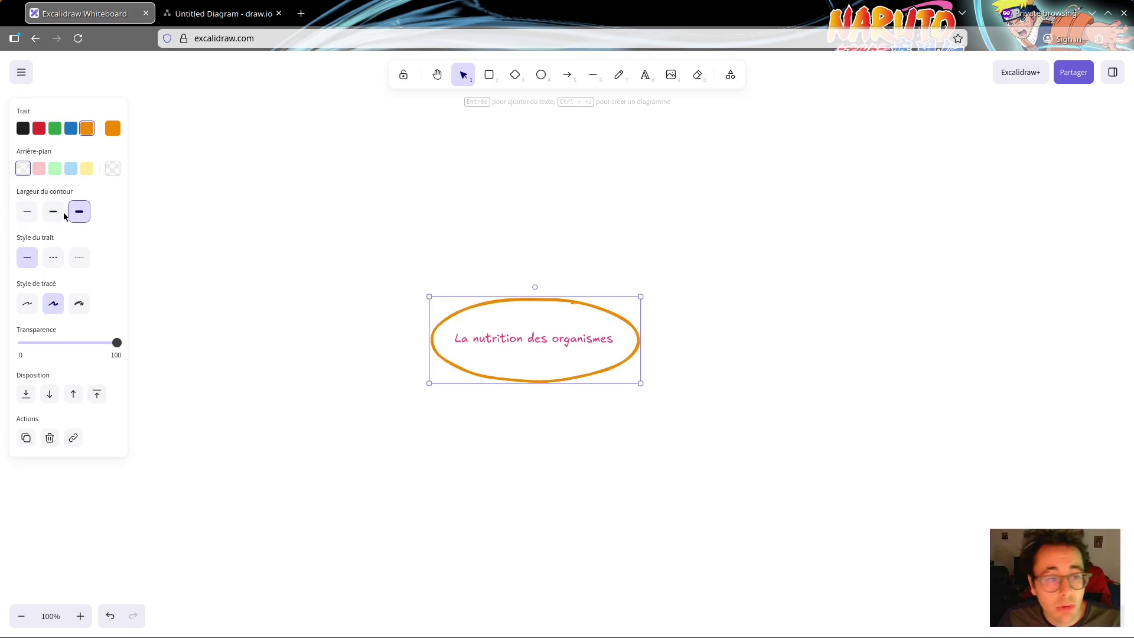
{"action": "left_click", "coordinate": [50, 217]}
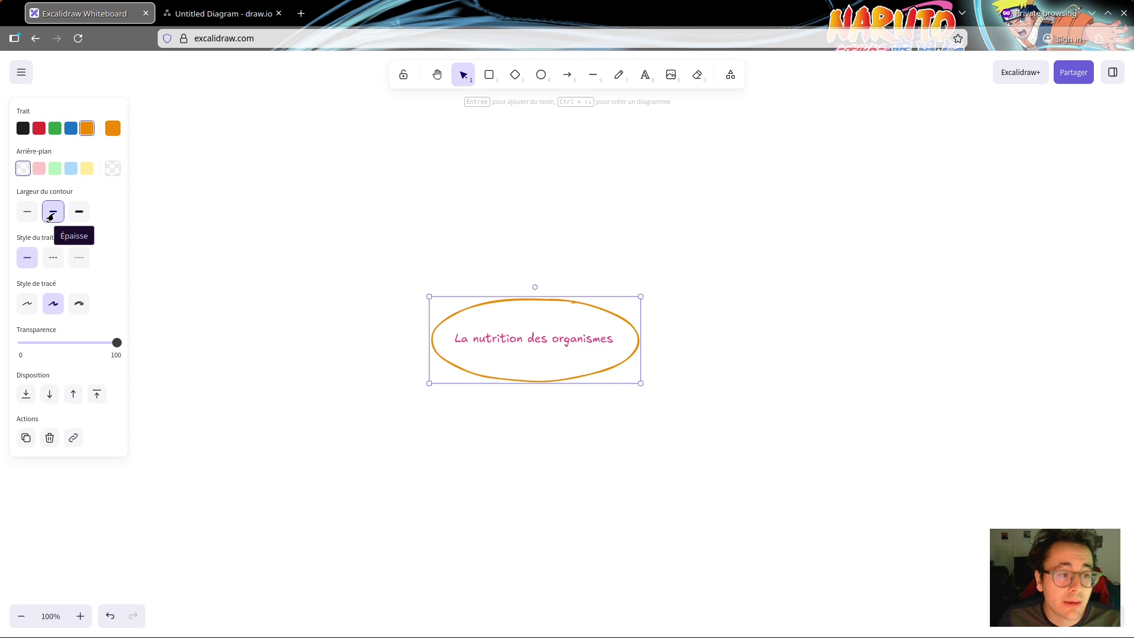
Try dashed and dotted outlines on the ellipse, apply the sloppiest tracing style and return the stroke to solid
{"action": "left_click", "coordinate": [51, 265]}
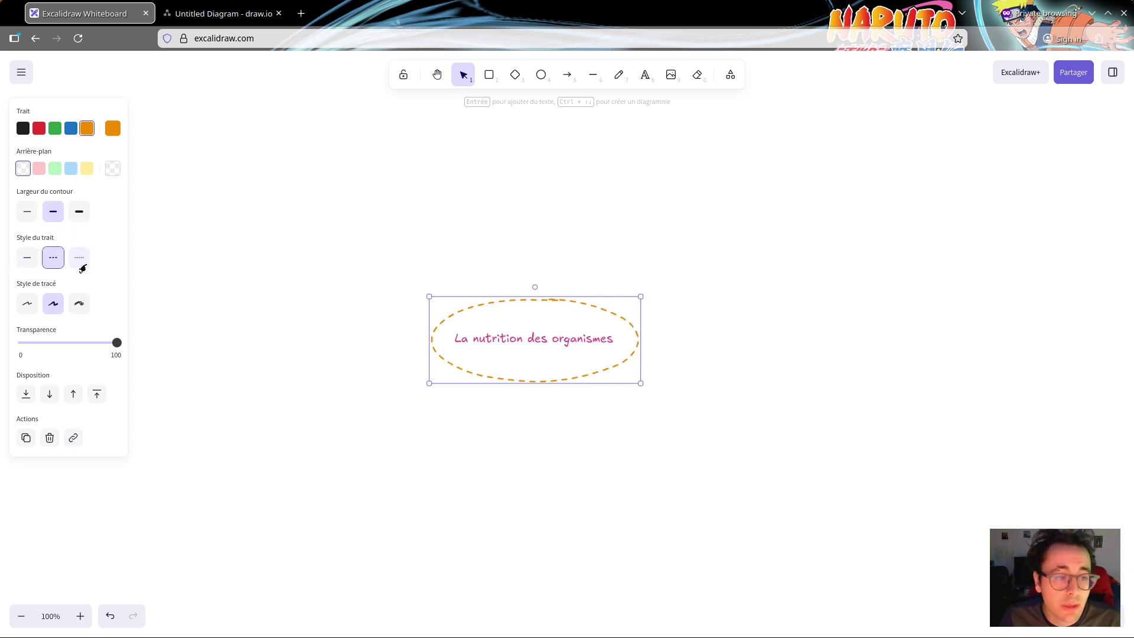
{"action": "left_click", "coordinate": [80, 266]}
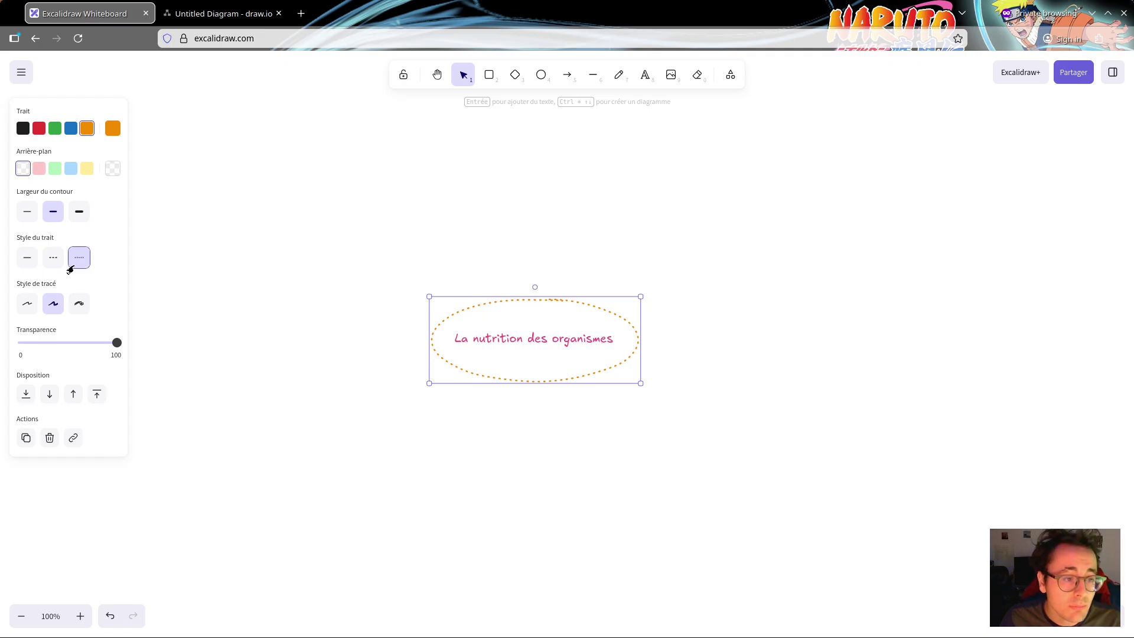
{"action": "left_click", "coordinate": [78, 304]}
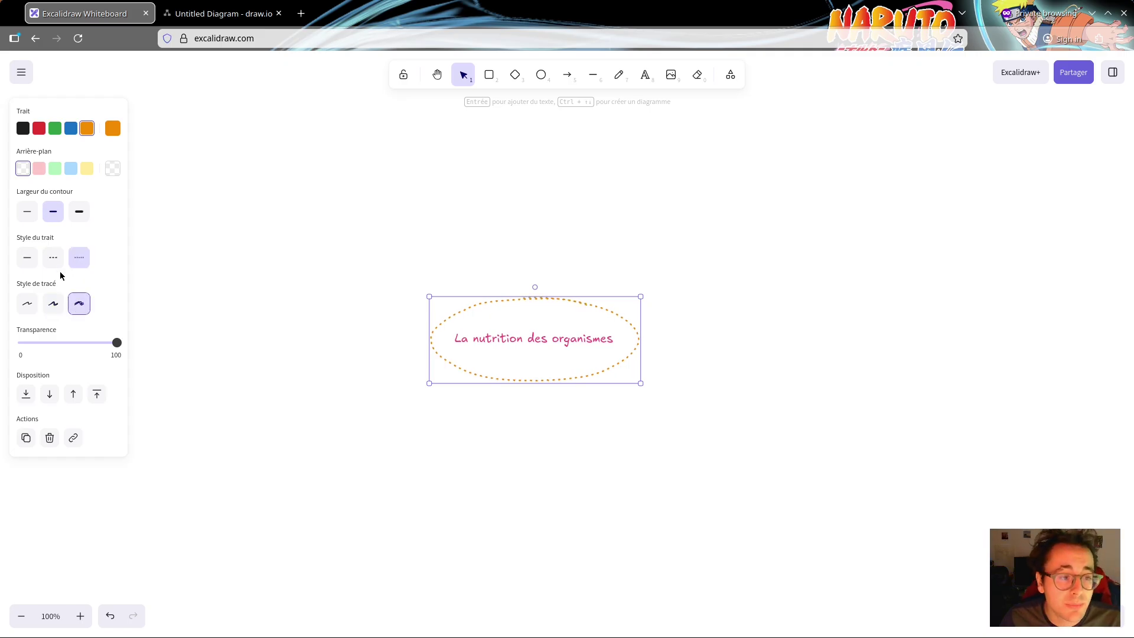
{"action": "left_click", "coordinate": [27, 266]}
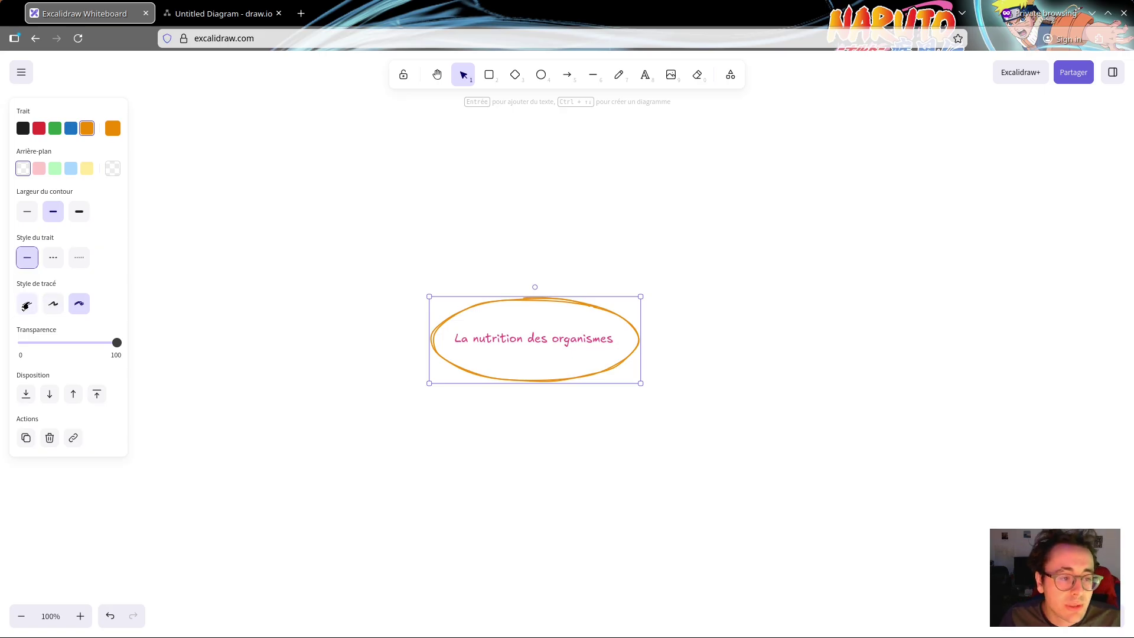
Try the cleanest tracing style on the ellipse and the normal font on the title "La nutrition des organismes"
{"action": "left_click", "coordinate": [26, 306]}
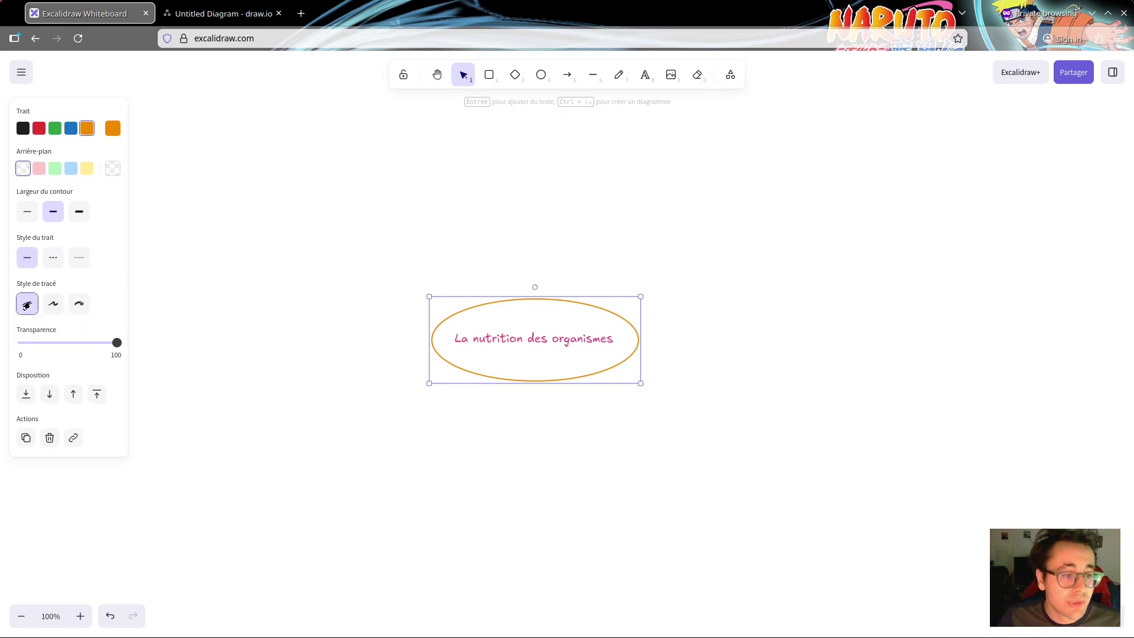
{"action": "left_click", "coordinate": [481, 340]}
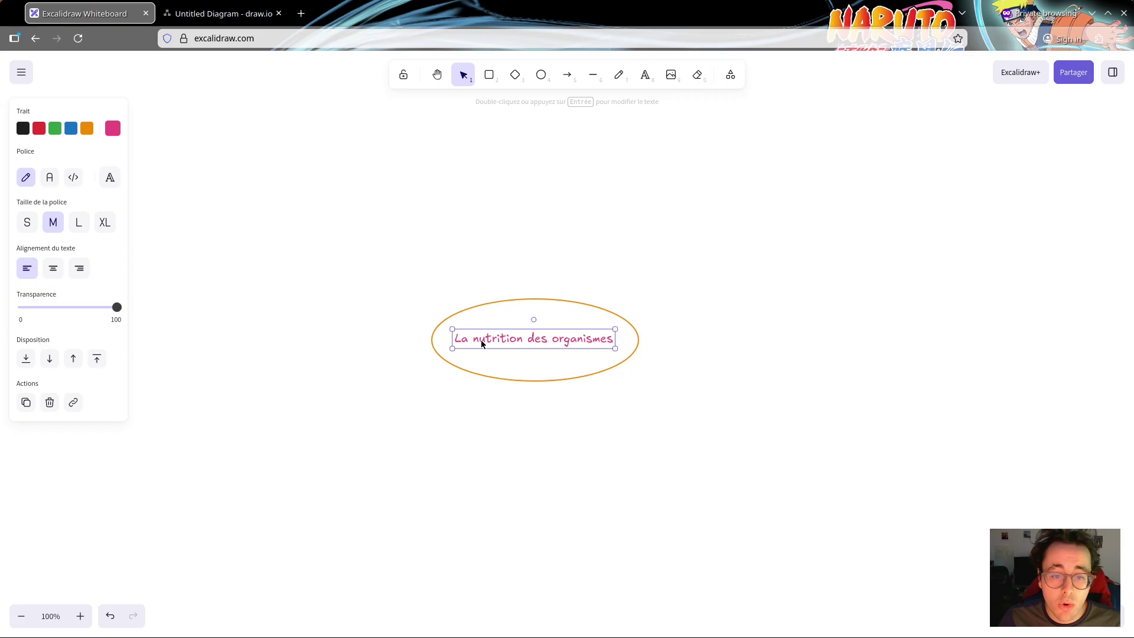
{"action": "left_click", "coordinate": [41, 185]}
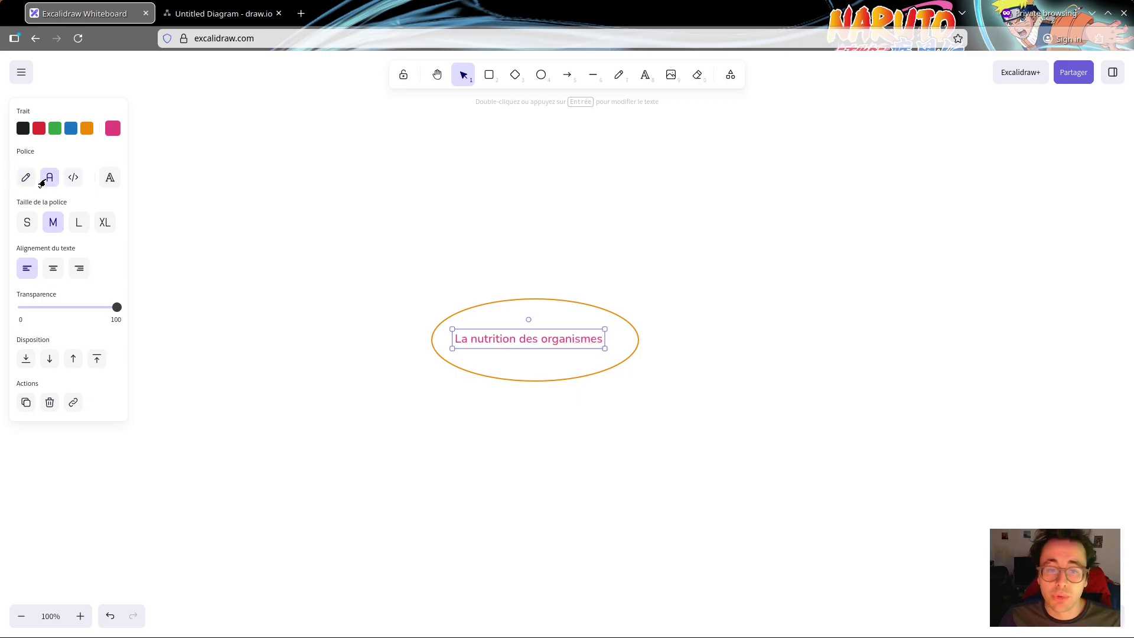
{"action": "left_click", "coordinate": [419, 416]}
Restore the sloppiest tracing style on the ellipse and the hand-drawn font on the title
{"action": "left_click_drag", "start_coordinate": [379, 233], "coordinate": [671, 451]}
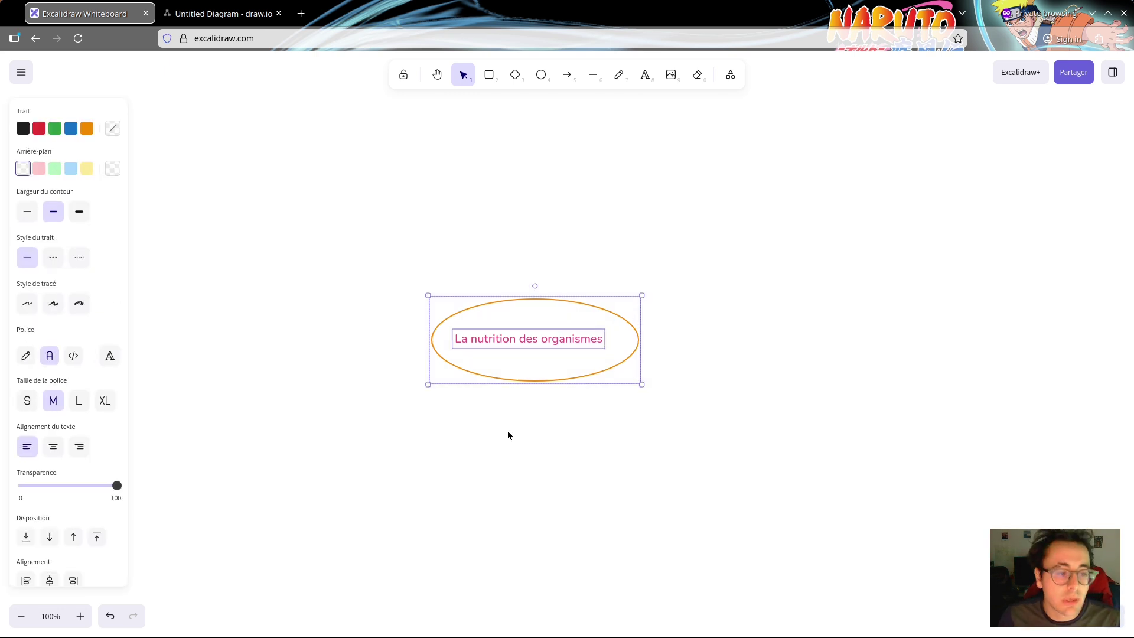
{"action": "left_click", "coordinate": [77, 310]}
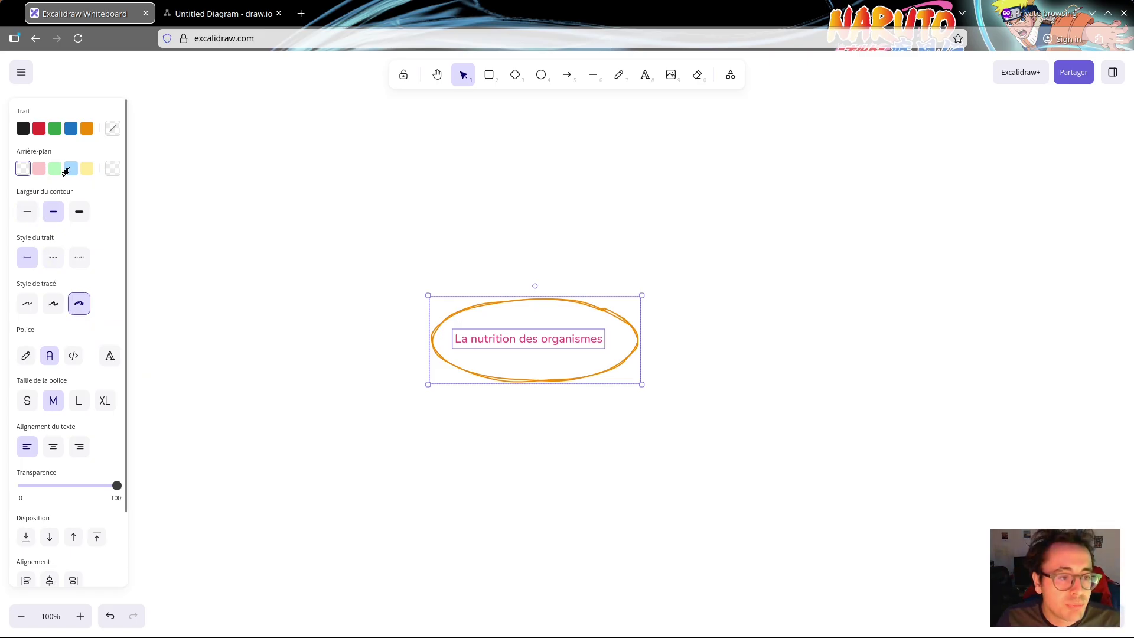
{"action": "left_click", "coordinate": [26, 356]}
{"action": "left_click", "coordinate": [359, 461]}
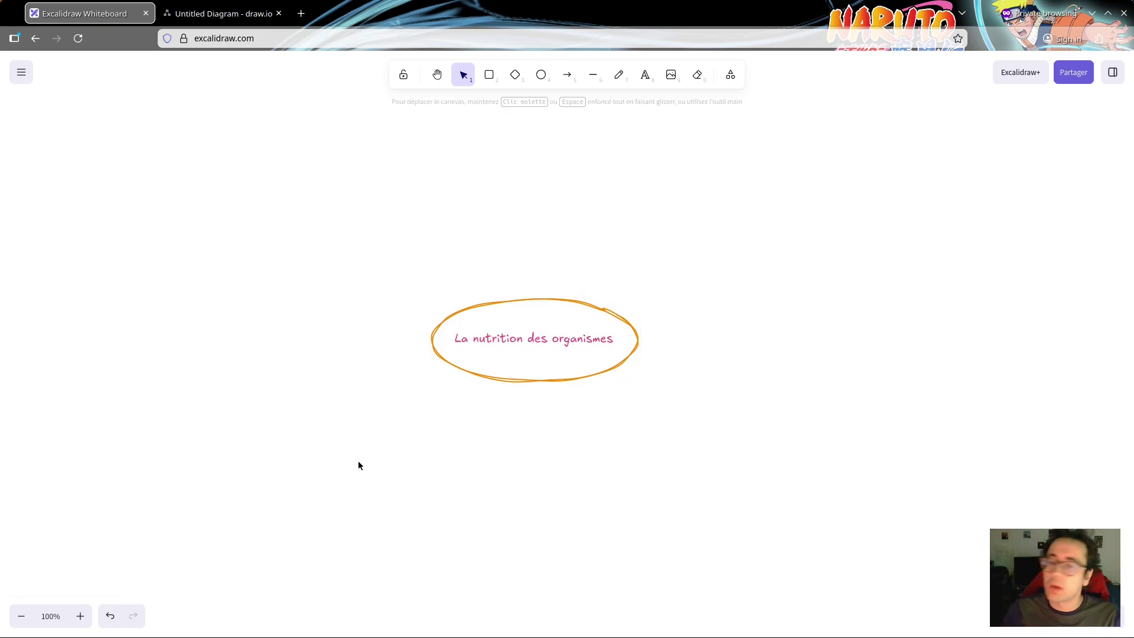
{"action": "left_click_drag", "start_coordinate": [372, 275], "coordinate": [730, 451]}
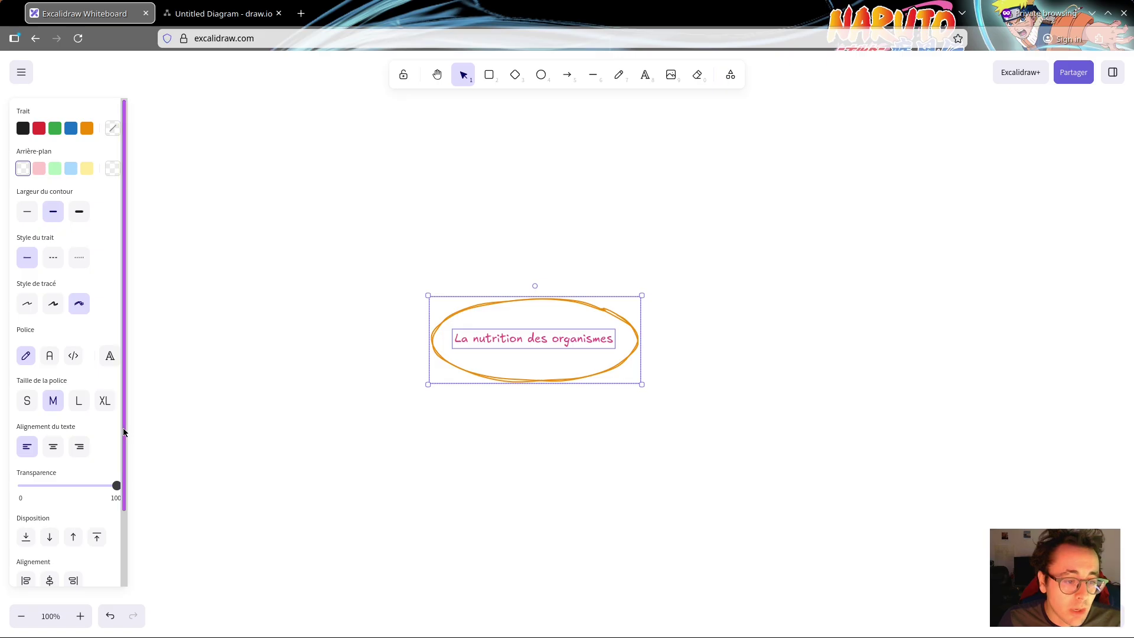
{"action": "scroll", "coordinate": [124, 431], "scroll_direction": "down", "scroll_amount": 2}
{"action": "left_click", "coordinate": [322, 384]}
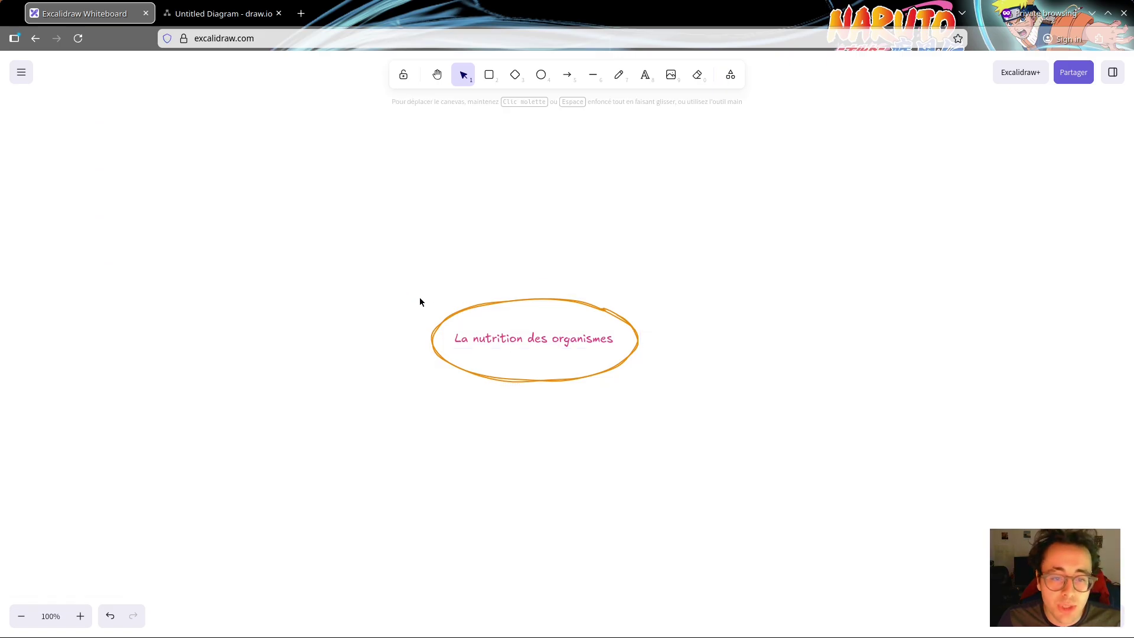
Try moving the ellipse on its own to the left of the title and undo the move
{"action": "left_click", "coordinate": [499, 337]}
{"action": "left_click", "coordinate": [465, 315]}
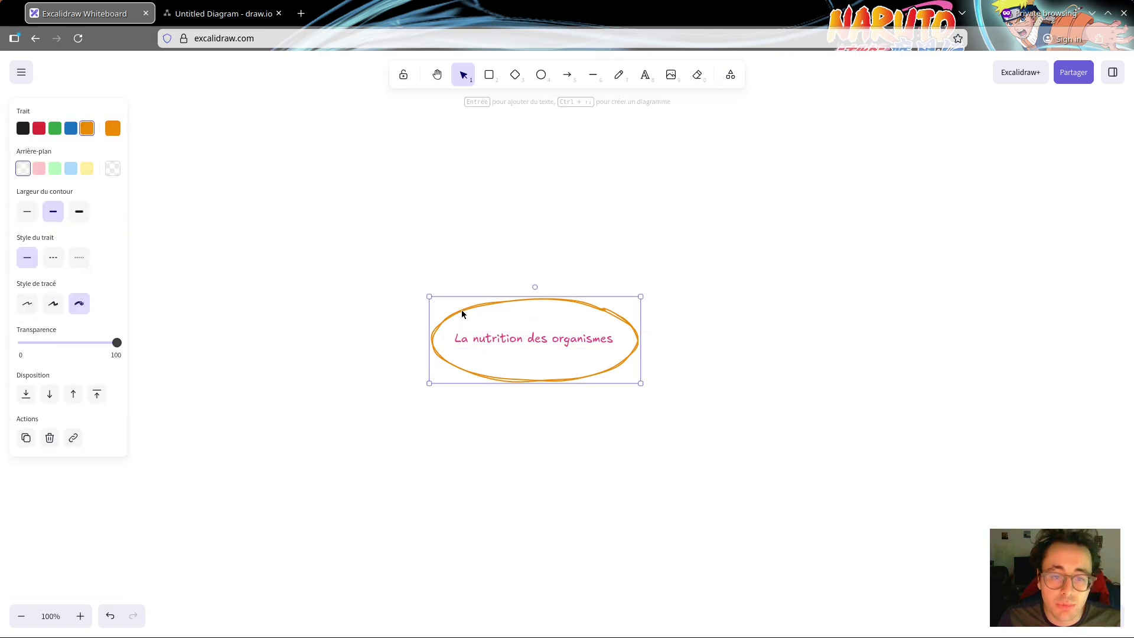
{"action": "left_click", "coordinate": [416, 307]}
{"action": "left_click", "coordinate": [448, 320]}
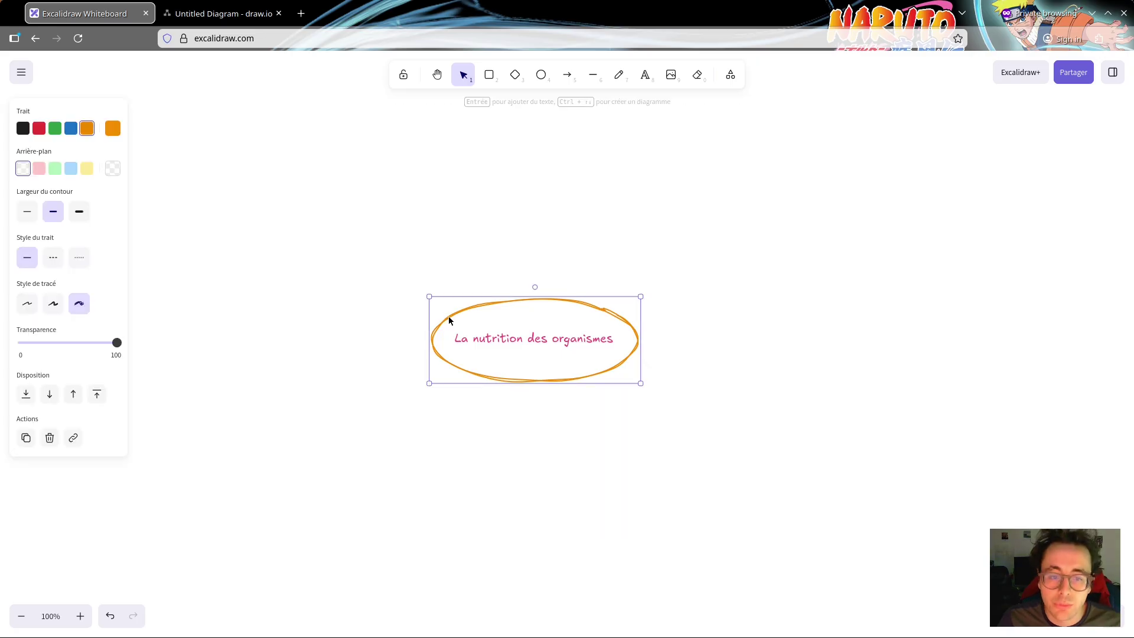
{"action": "left_click_drag", "start_coordinate": [444, 321], "coordinate": [258, 319]}
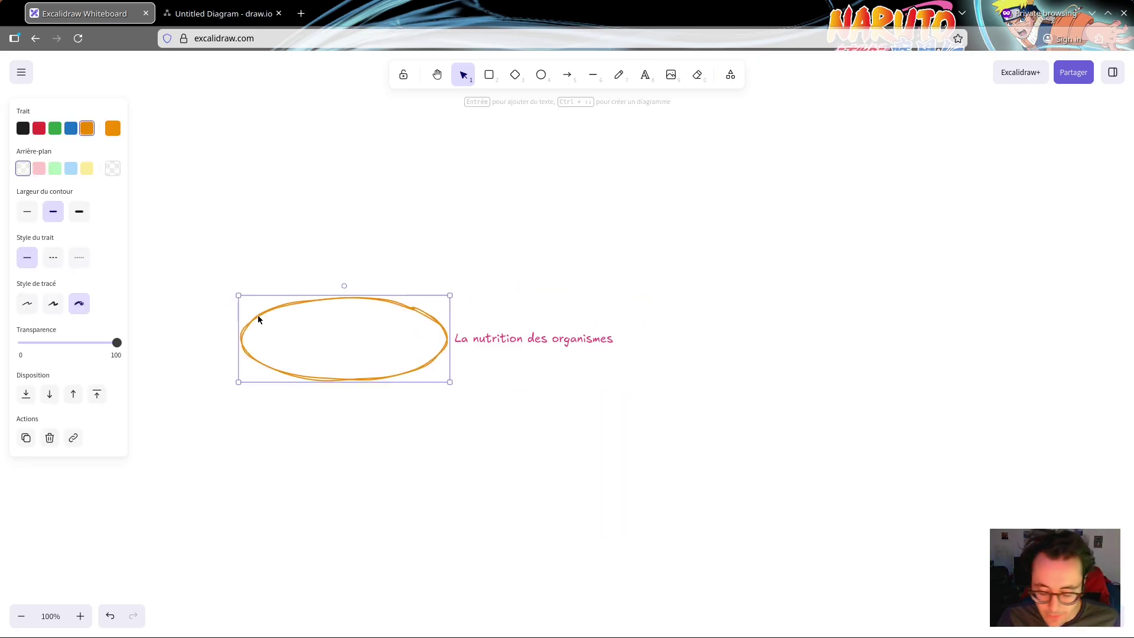
{"action": "left_click", "coordinate": [182, 529]}
{"action": "left_click", "coordinate": [111, 616]}
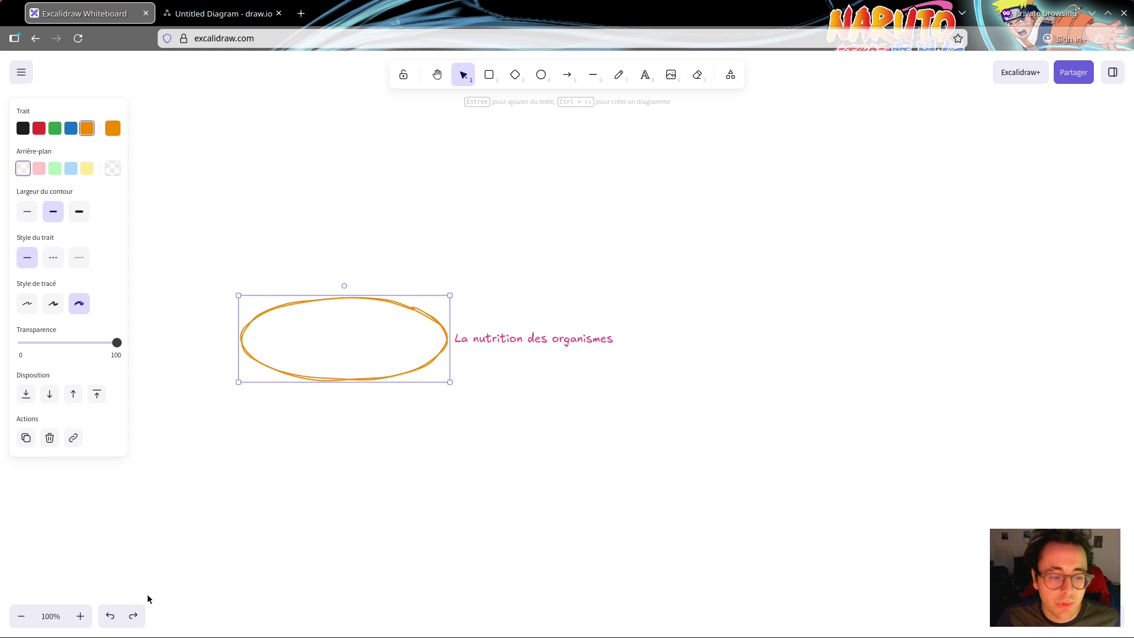
{"action": "left_click", "coordinate": [110, 616]}
Try moving the title on its own partly out of the ellipse and undo the move
{"action": "left_click", "coordinate": [465, 343]}
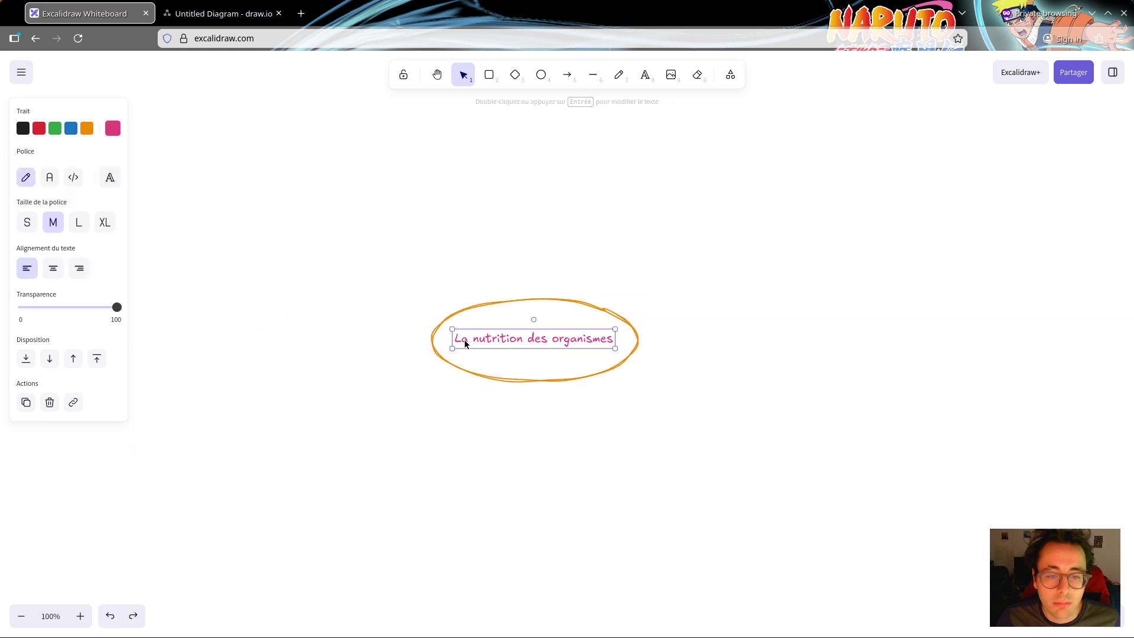
{"action": "left_click_drag", "start_coordinate": [465, 343], "coordinate": [336, 341]}
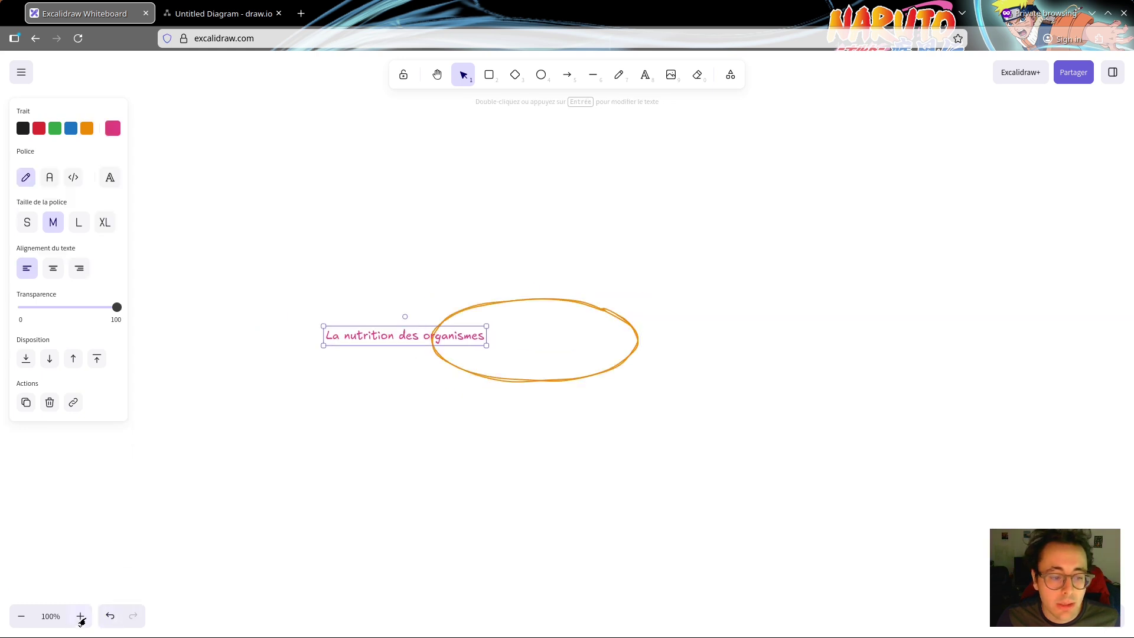
{"action": "left_click", "coordinate": [110, 616]}
{"action": "left_click", "coordinate": [338, 470]}
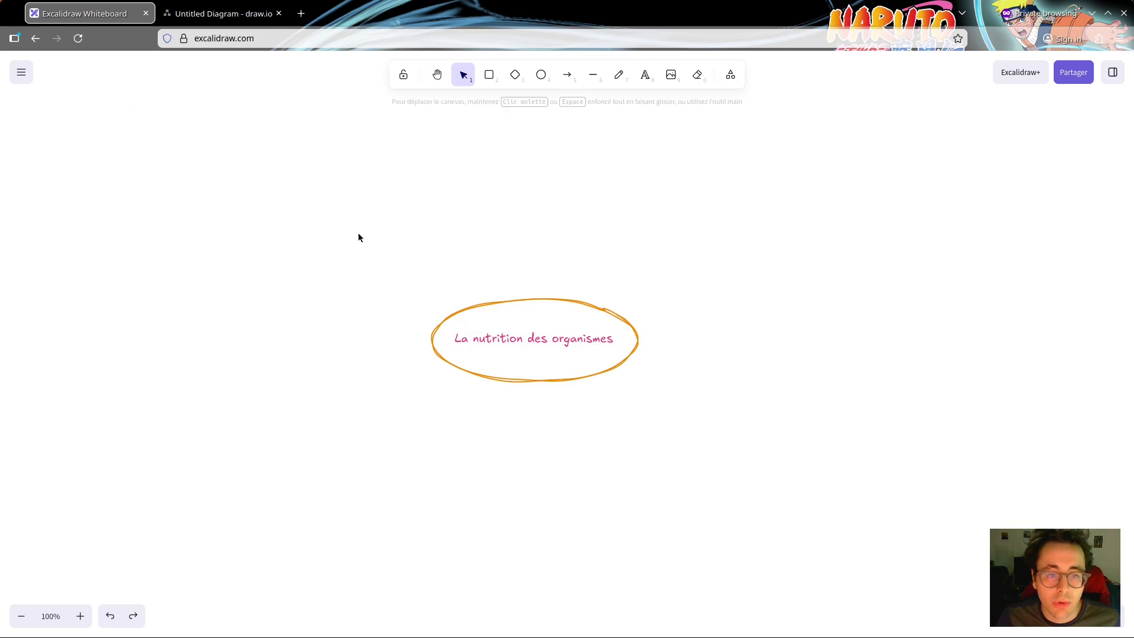
Select the ellipse and title together and move them slightly down and to the left
{"action": "left_click_drag", "start_coordinate": [369, 260], "coordinate": [702, 464]}
{"action": "left_click_drag", "start_coordinate": [617, 305], "coordinate": [559, 313]}
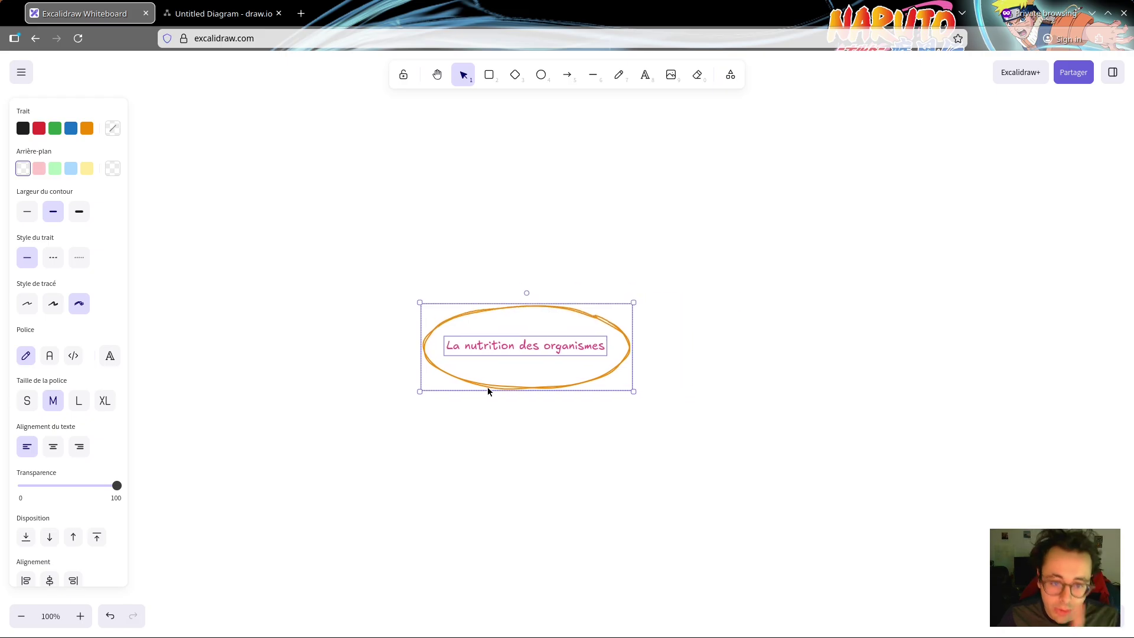
{"action": "left_click_drag", "start_coordinate": [122, 454], "coordinate": [125, 547]}
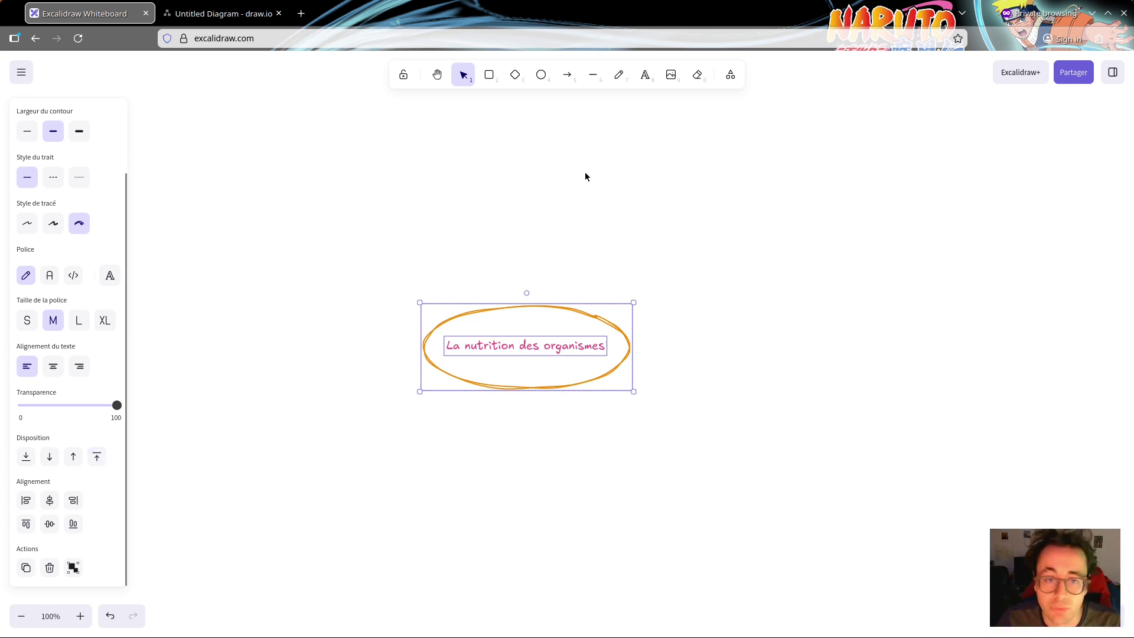
Insert the fox image, shrink it and place it over the right end of the ellipse and title
{"action": "left_click", "coordinate": [670, 80]}
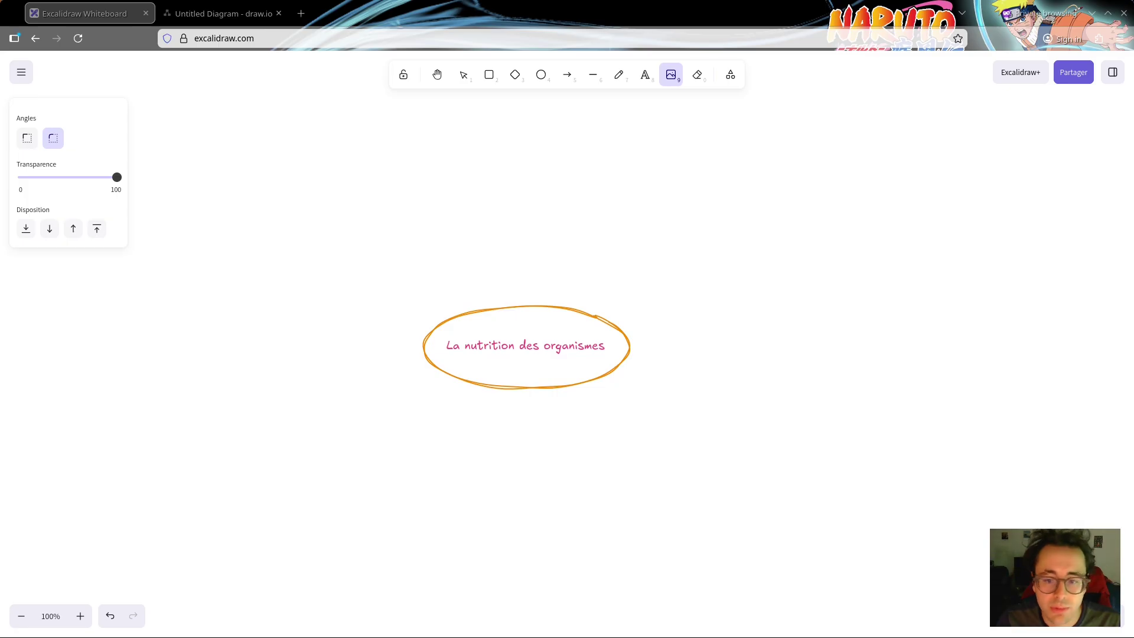
{"action": "left_click_drag", "start_coordinate": [556, 331], "coordinate": [650, 328]}
{"action": "left_click_drag", "start_coordinate": [755, 437], "coordinate": [674, 354]}
{"action": "left_click_drag", "start_coordinate": [592, 254], "coordinate": [595, 298]}
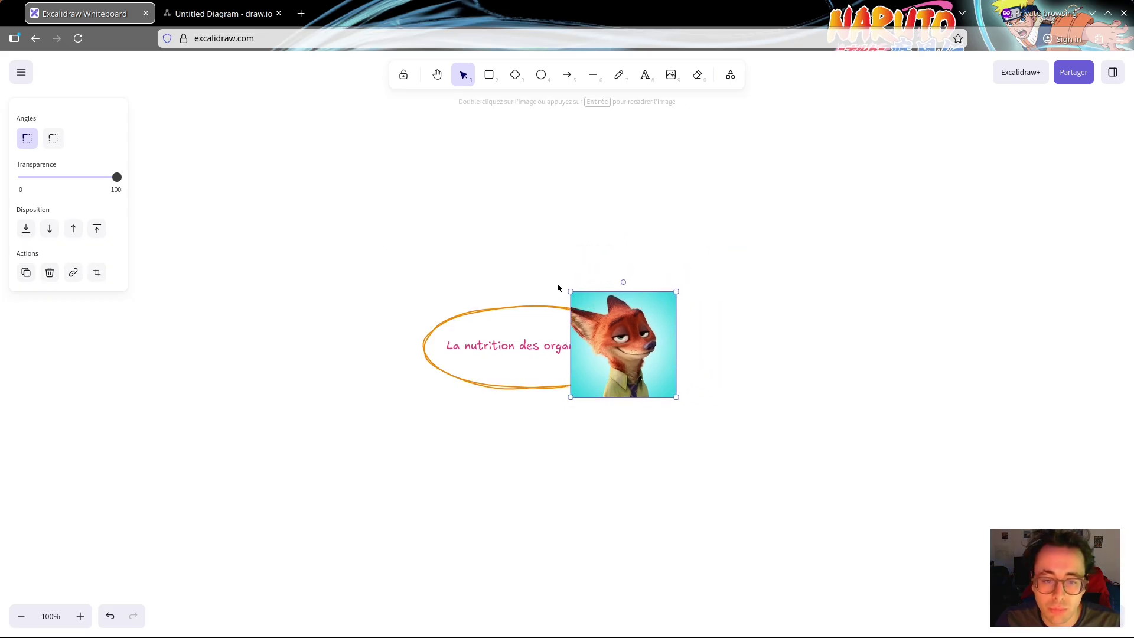
Bring the ellipse and title in front of the fox image and delete the image
{"action": "left_click_drag", "start_coordinate": [369, 243], "coordinate": [643, 446]}
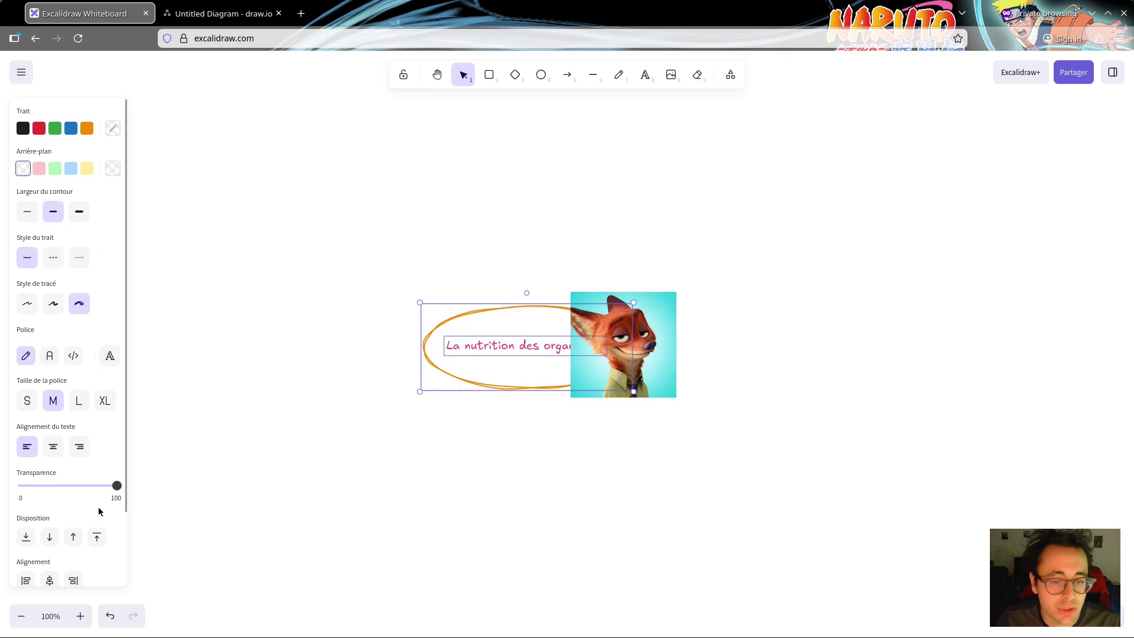
{"action": "left_click", "coordinate": [95, 539]}
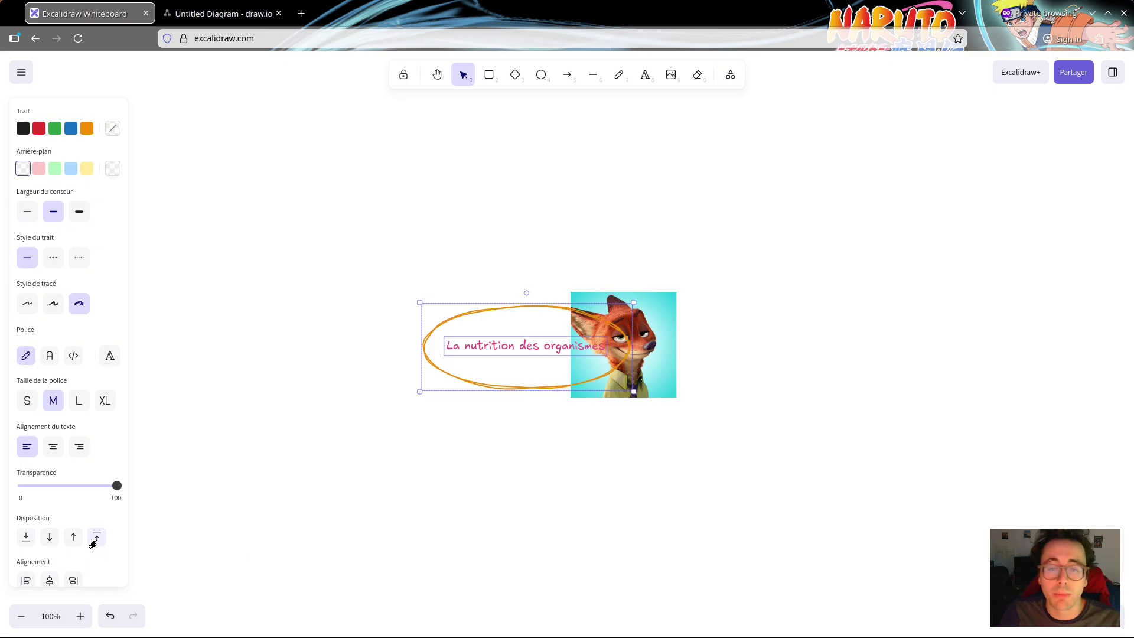
{"action": "left_click", "coordinate": [700, 372]}
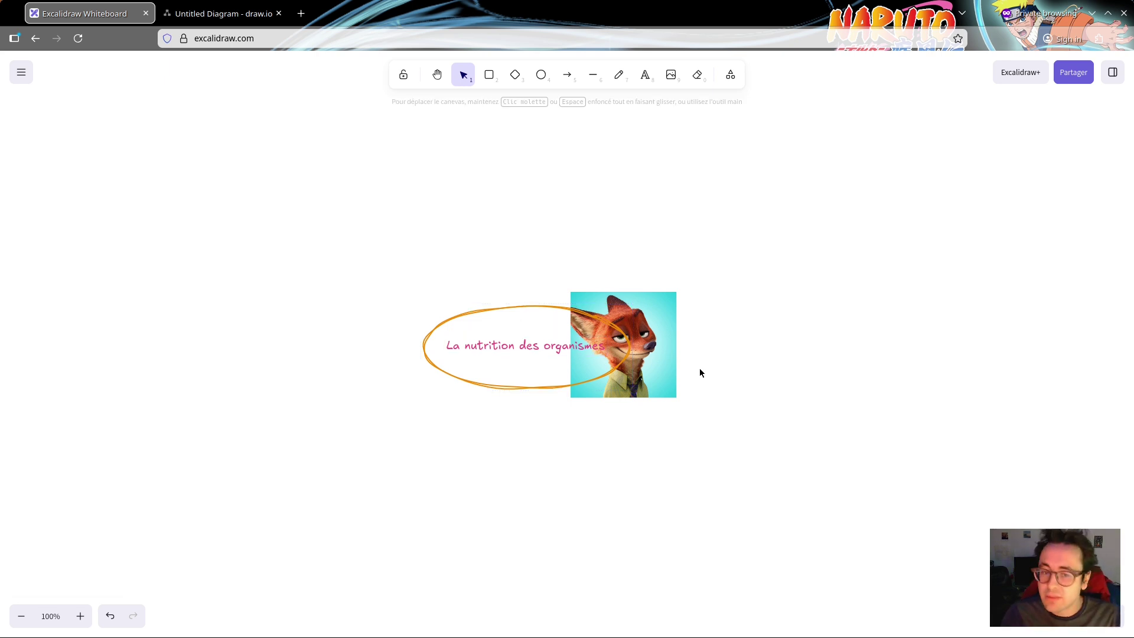
{"action": "left_click", "coordinate": [638, 376]}
{"action": "key", "text": "Delete"}
Try left and right alignment on the ellipse and title and centre them horizontally on each other
{"action": "left_click_drag", "start_coordinate": [335, 224], "coordinate": [697, 439]}
{"action": "scroll", "coordinate": [124, 522], "scroll_direction": "down", "scroll_amount": 3}
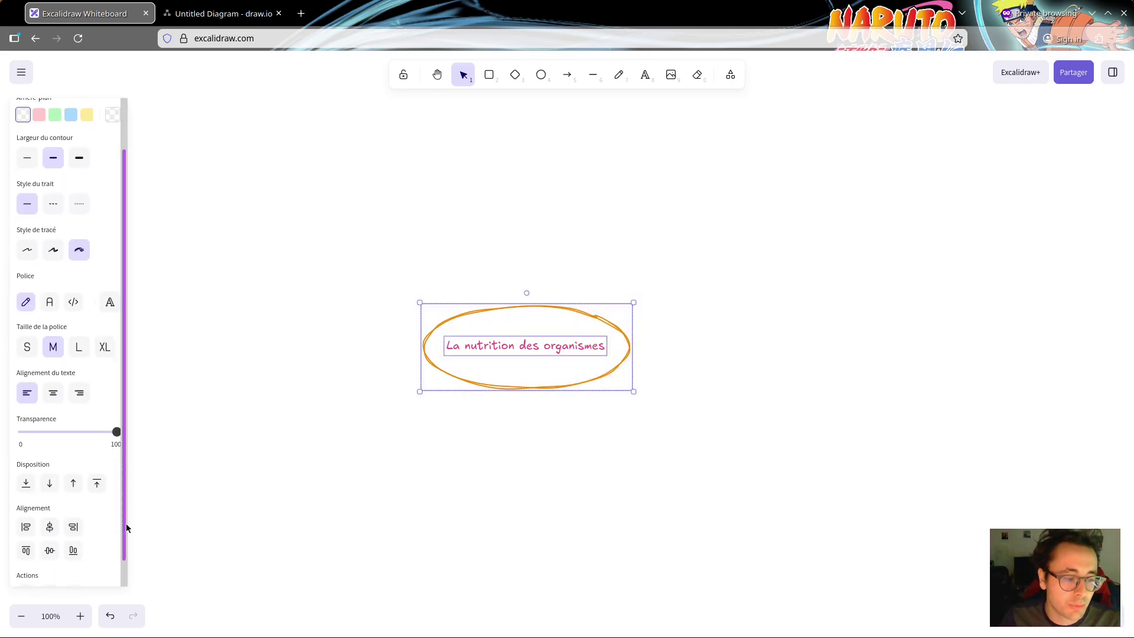
{"action": "left_click", "coordinate": [47, 501]}
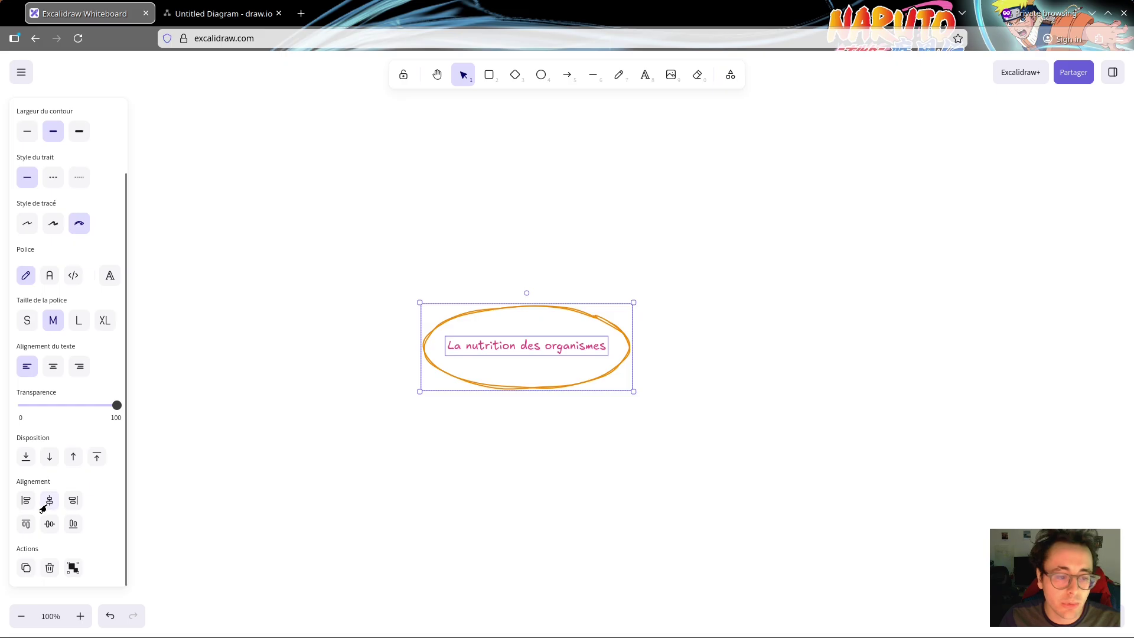
{"action": "left_click", "coordinate": [24, 502]}
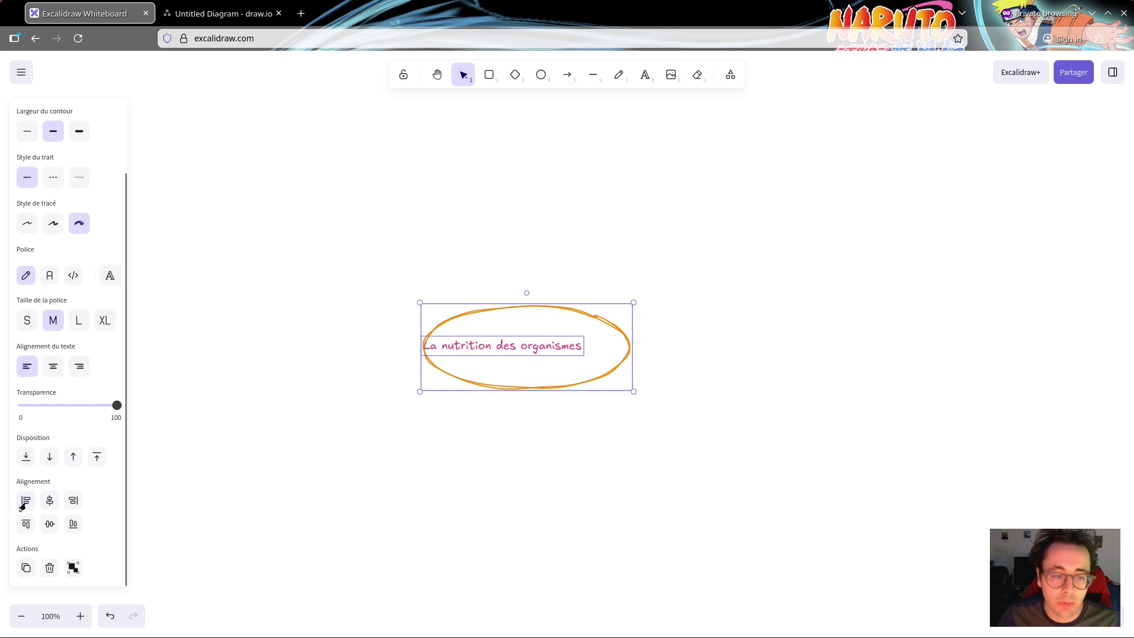
{"action": "left_click", "coordinate": [73, 500]}
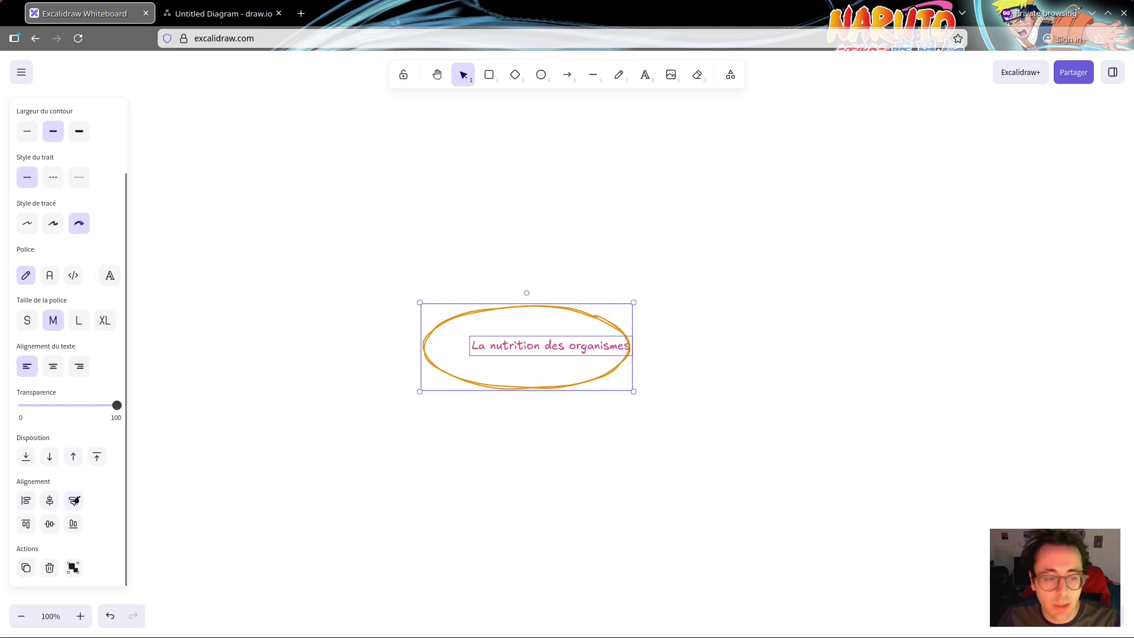
{"action": "left_click", "coordinate": [47, 502]}
Try bottom and top alignment on the ellipse and title and centre them vertically on each other
{"action": "left_click", "coordinate": [69, 526]}
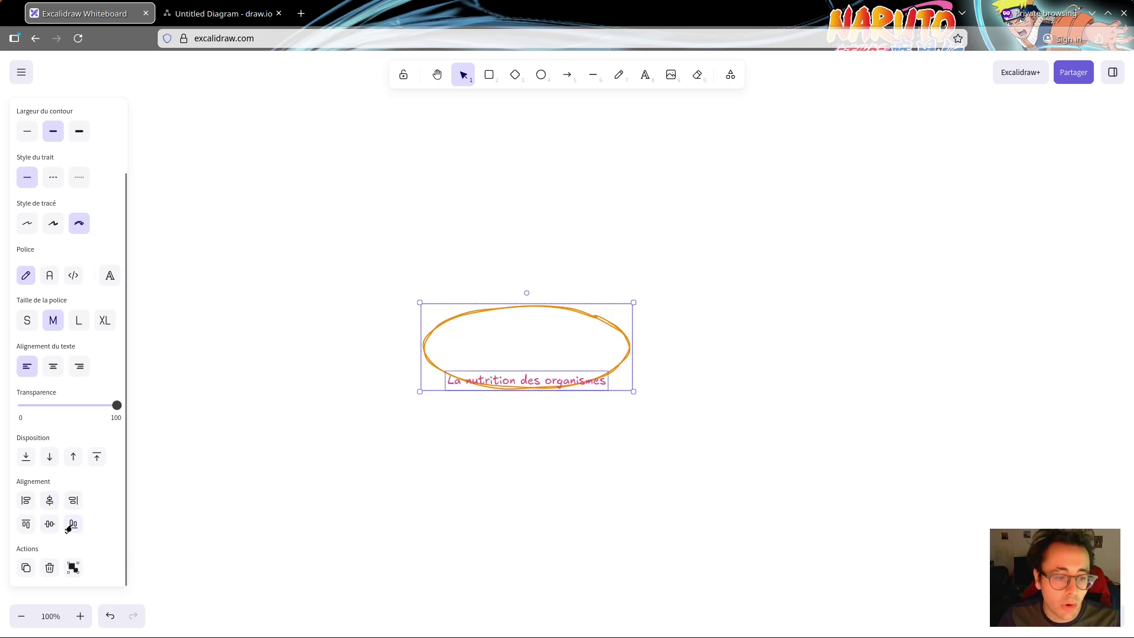
{"action": "left_click", "coordinate": [24, 527]}
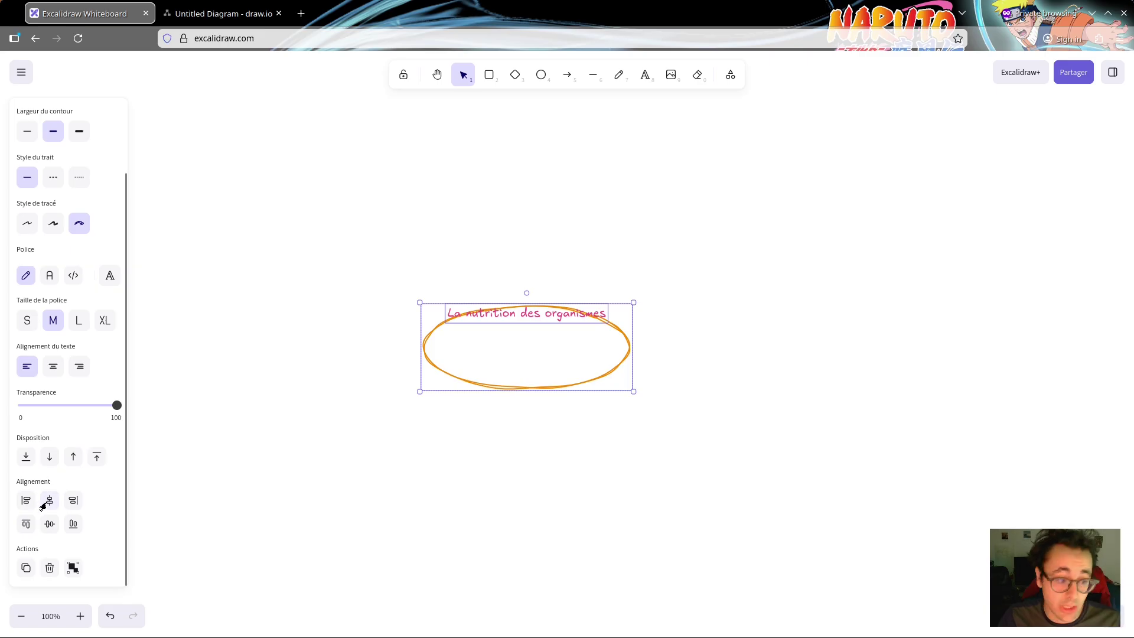
{"action": "left_click", "coordinate": [49, 524]}
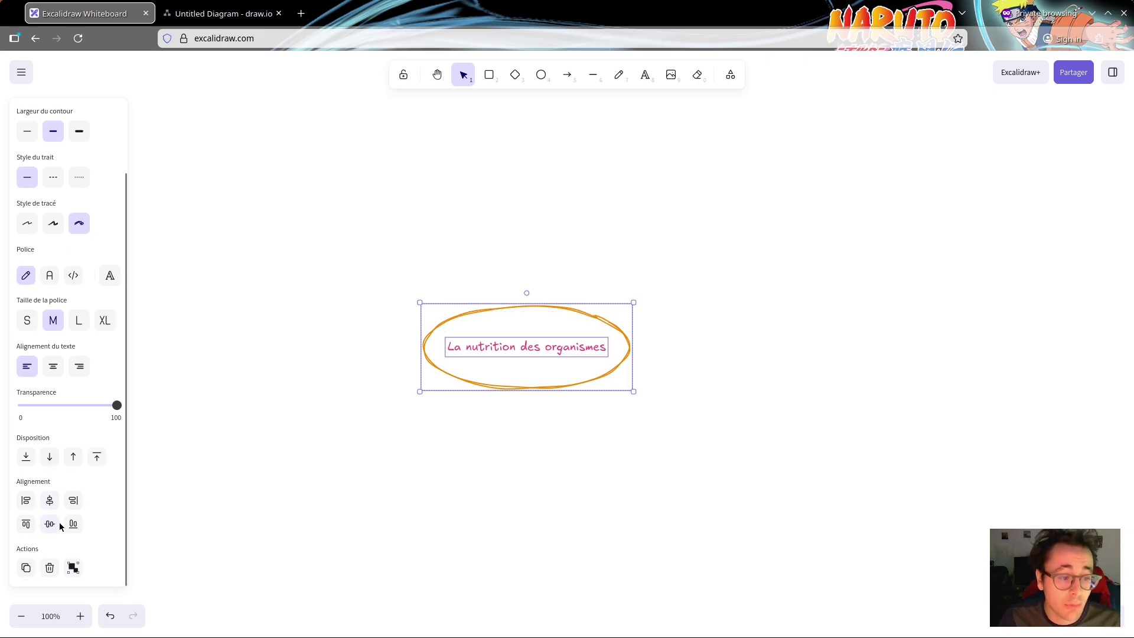
{"action": "left_click", "coordinate": [237, 495]}
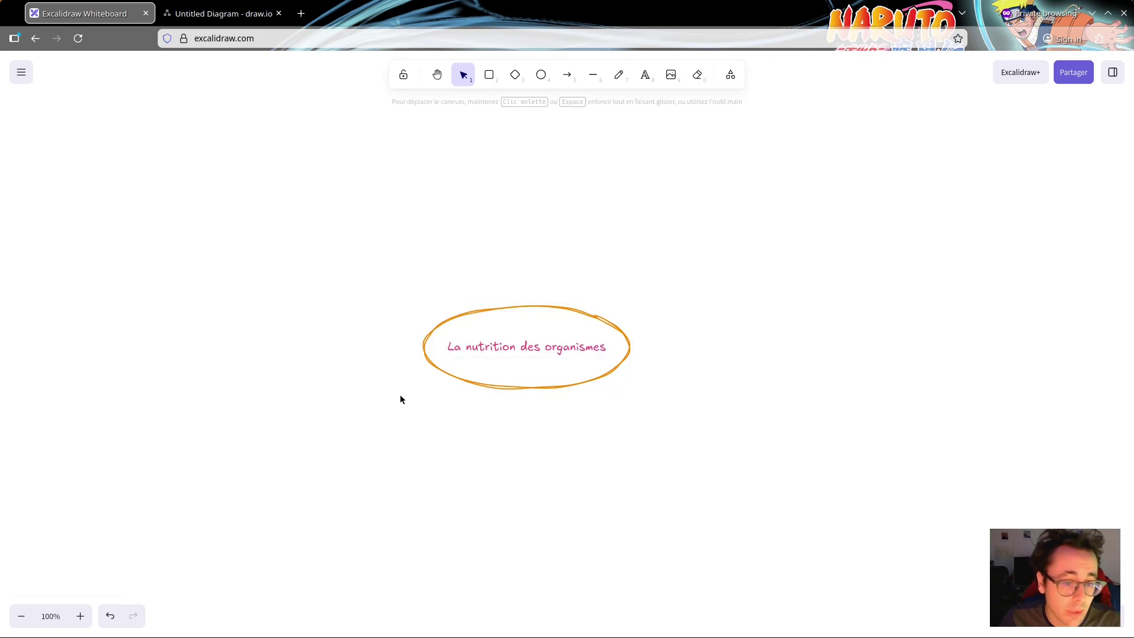
Group the ellipse and its title into one object
{"action": "left_click_drag", "start_coordinate": [395, 240], "coordinate": [694, 492]}
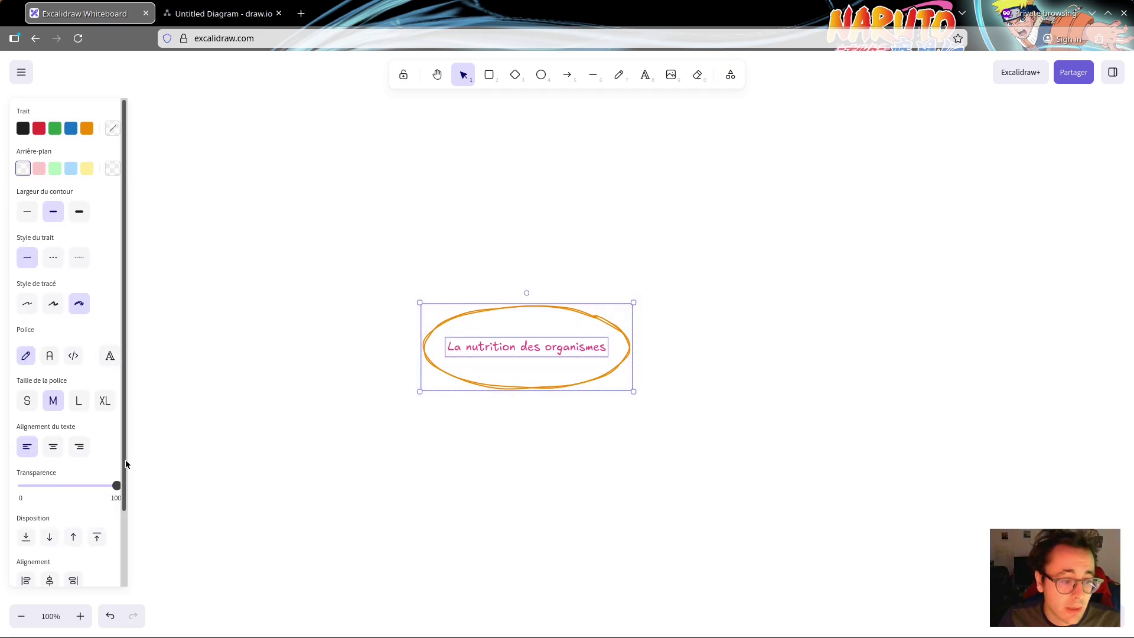
{"action": "scroll", "coordinate": [129, 523], "scroll_direction": "down", "scroll_amount": 2}
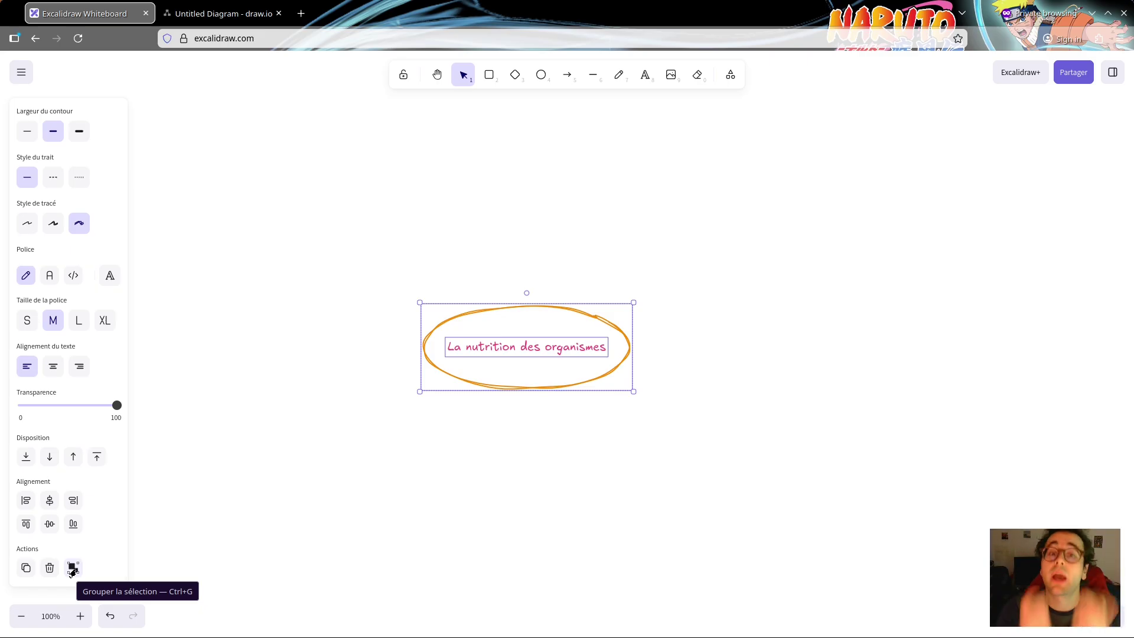
{"action": "left_click", "coordinate": [71, 568]}
{"action": "left_click", "coordinate": [384, 512]}
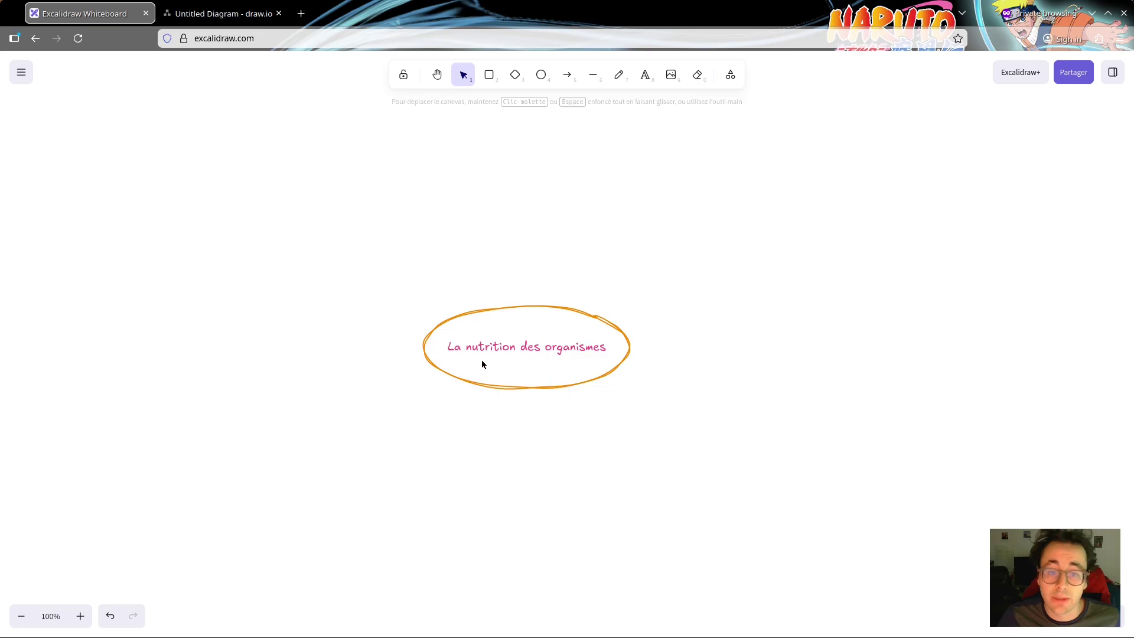
Move the grouped ellipse and title slightly up and to the right and reselect the group
{"action": "left_click", "coordinate": [538, 362]}
{"action": "mouse_move", "coordinate": [538, 362]}
{"action": "left_mouse_down"}
{"action": "mouse_move", "coordinate": [558, 380]}
{"action": "mouse_move", "coordinate": [635, 372]}
{"action": "mouse_move", "coordinate": [546, 359]}
{"action": "left_mouse_up"}
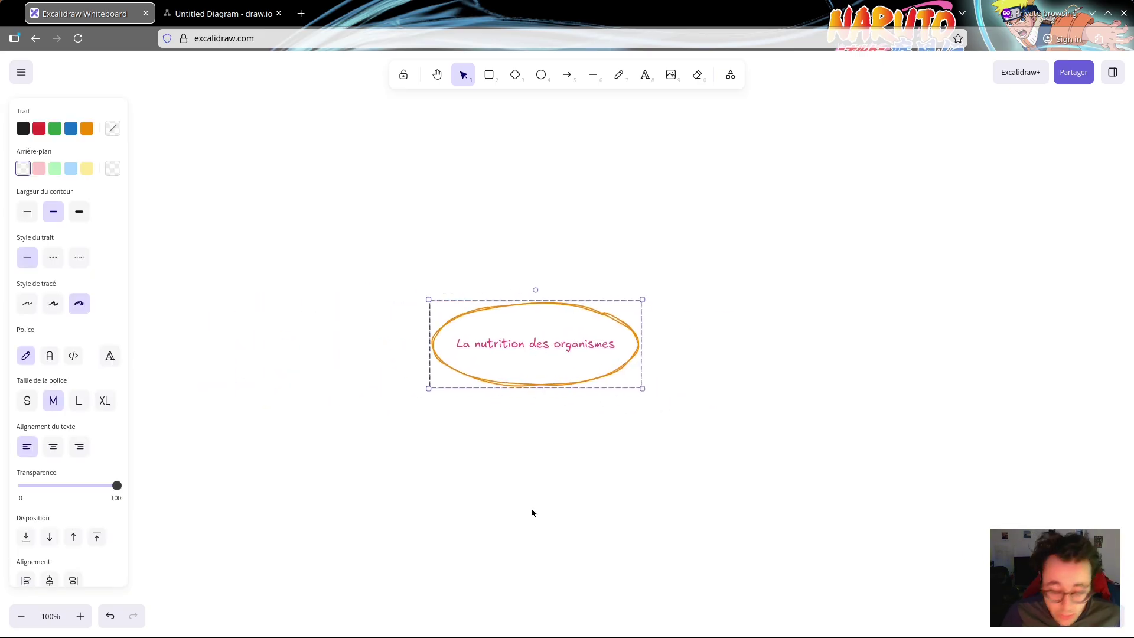
{"action": "left_click", "coordinate": [473, 481]}
{"action": "left_click_drag", "start_coordinate": [303, 198], "coordinate": [868, 546]}
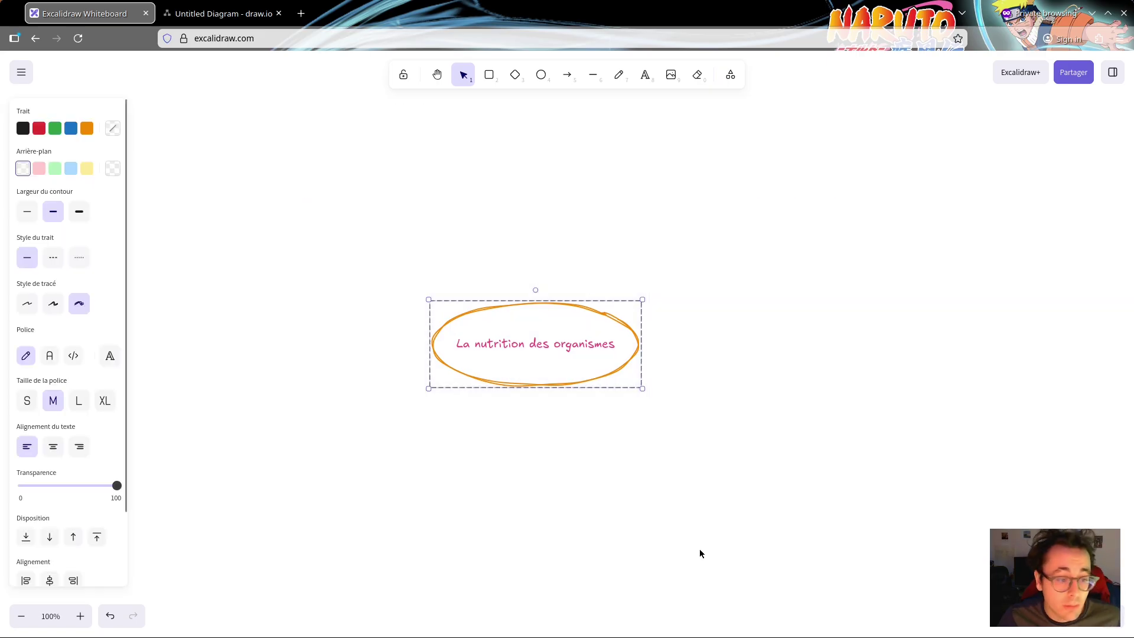
Ungroup the ellipse and its title and select both as separate objects
{"action": "left_click_drag", "start_coordinate": [124, 468], "coordinate": [124, 567]}
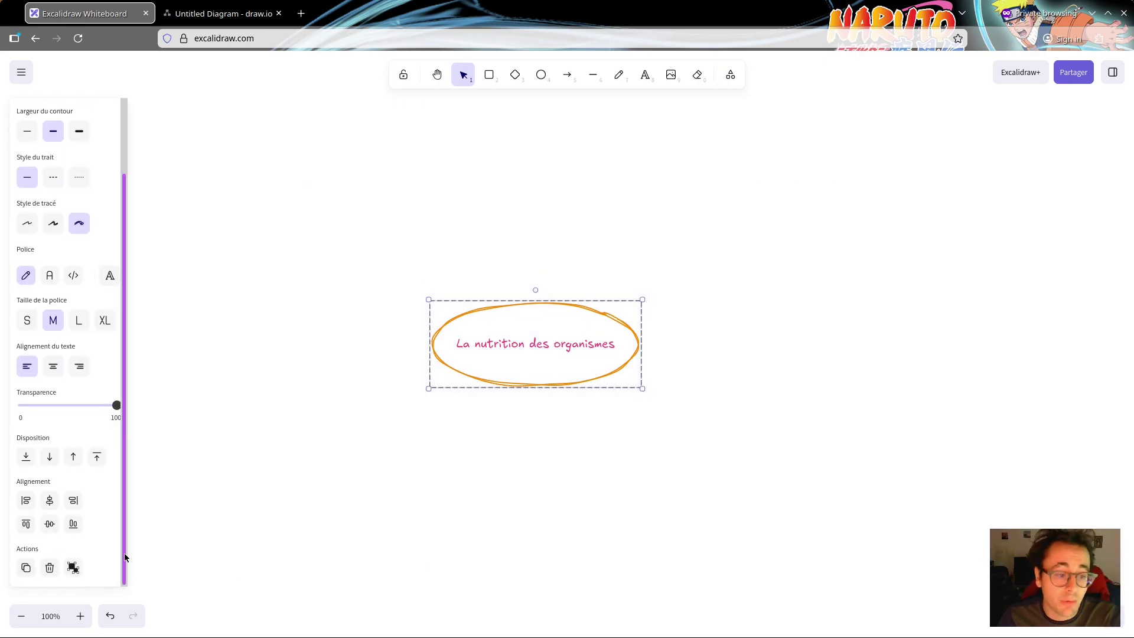
{"action": "left_click", "coordinate": [73, 568]}
{"action": "left_click", "coordinate": [452, 465]}
{"action": "left_click", "coordinate": [492, 345]}
{"action": "left_click", "coordinate": [336, 404]}
{"action": "left_click_drag", "start_coordinate": [395, 261], "coordinate": [756, 455]}
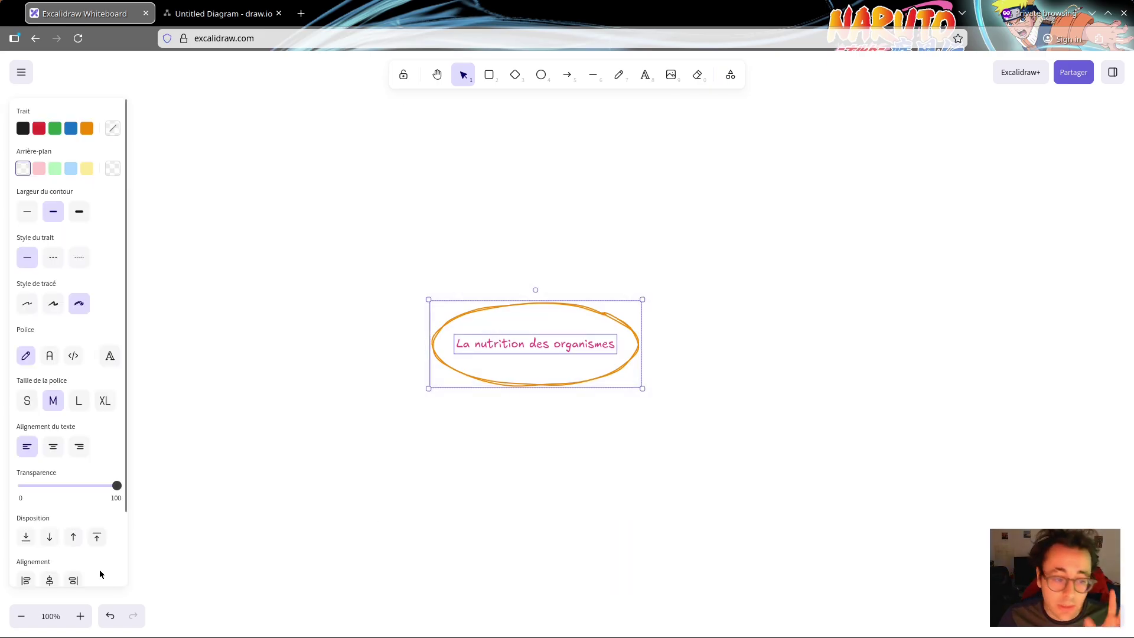
{"action": "scroll", "coordinate": [92, 540], "scroll_direction": "down", "scroll_amount": 2}
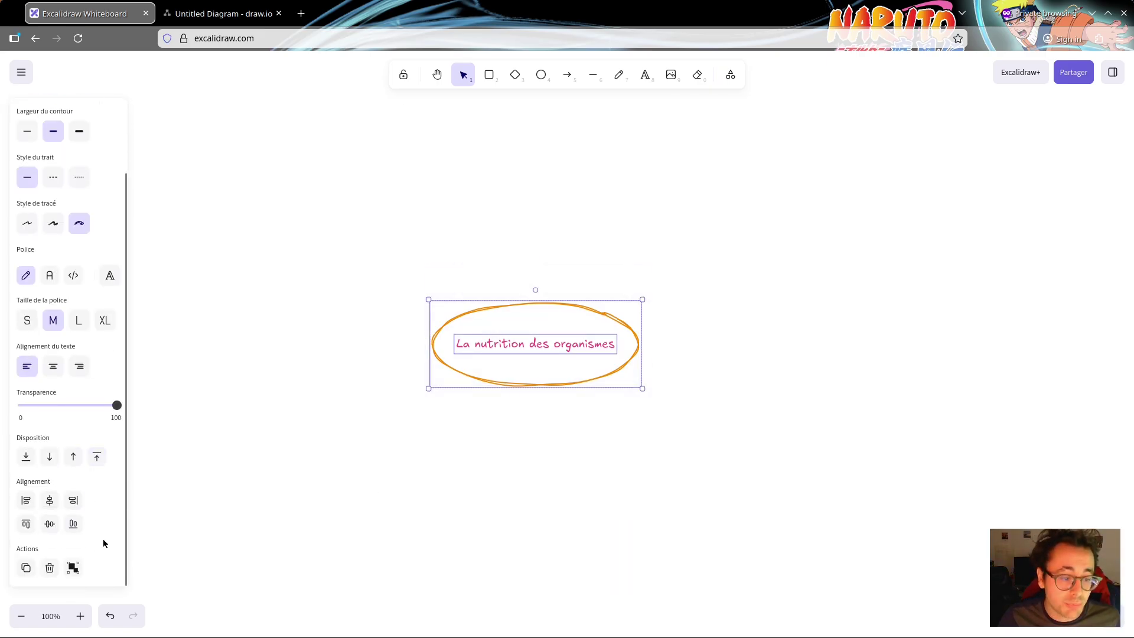
{"action": "left_click", "coordinate": [71, 569]}
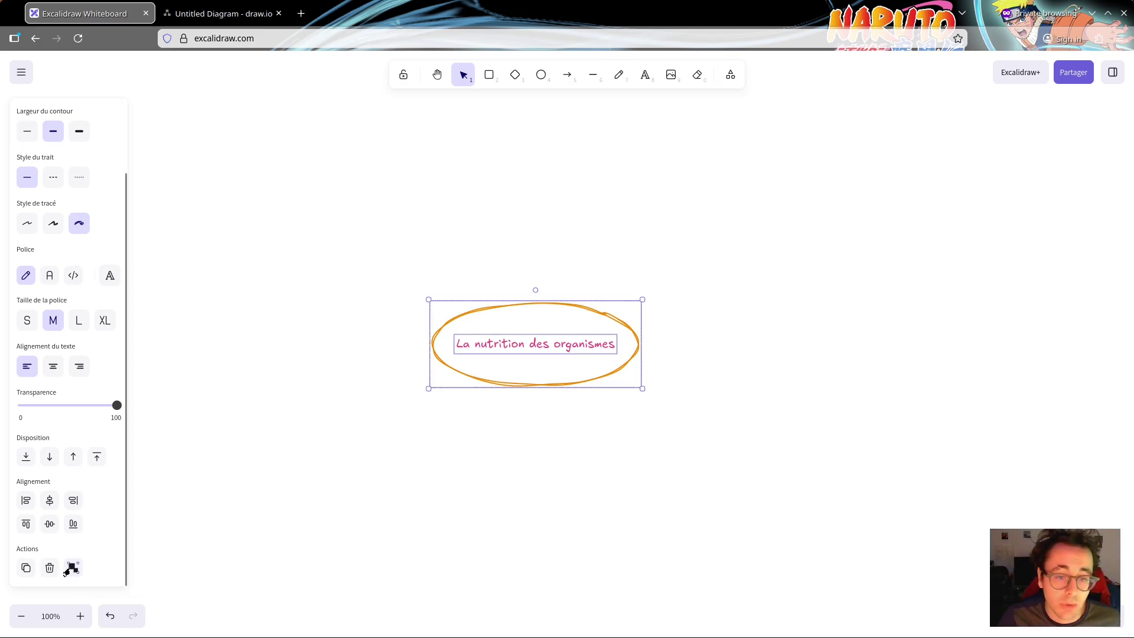
{"action": "left_click", "coordinate": [458, 479]}
{"action": "left_click_drag", "start_coordinate": [412, 259], "coordinate": [813, 517]}
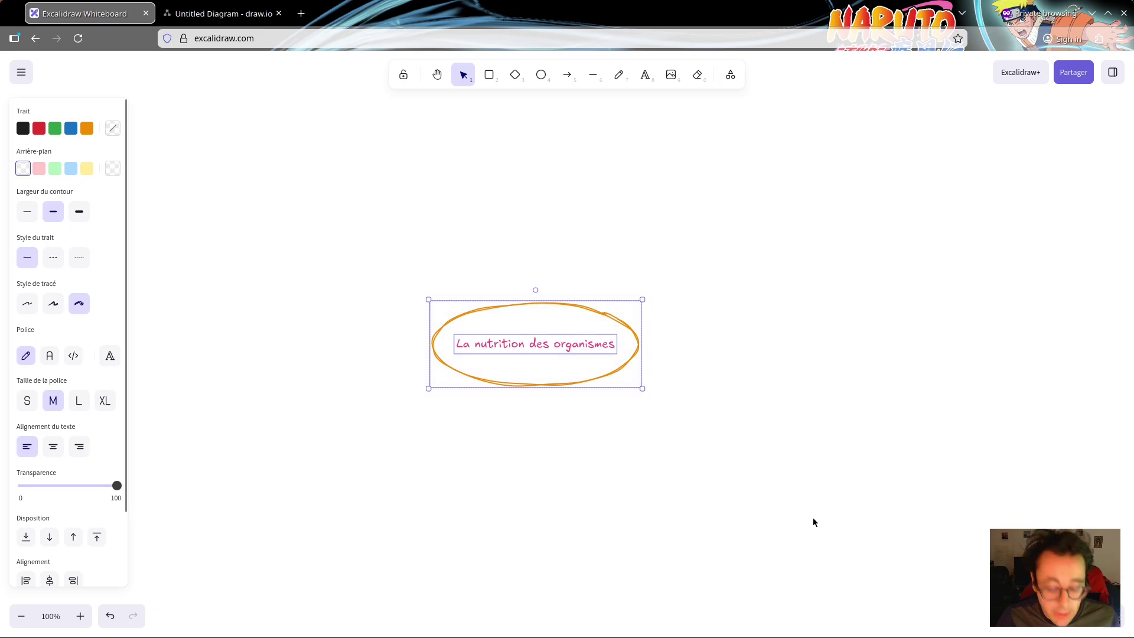
Duplicate the ellipse with its title and place the copy to the right of the original
{"action": "scroll", "coordinate": [108, 563], "scroll_direction": "down", "scroll_amount": 2}
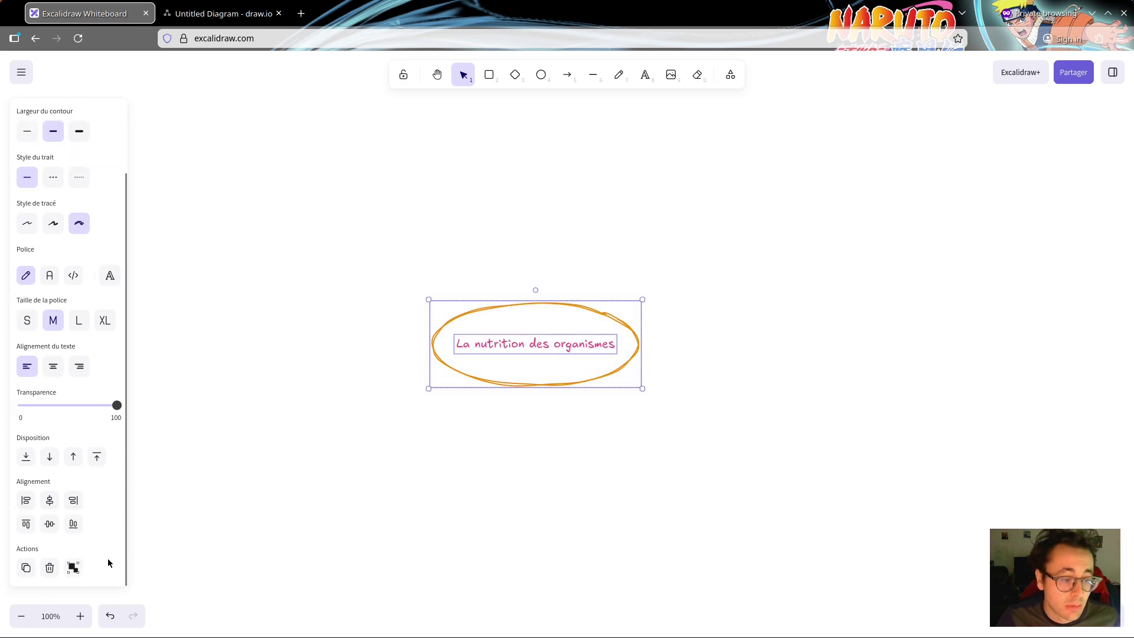
{"action": "left_click", "coordinate": [26, 568]}
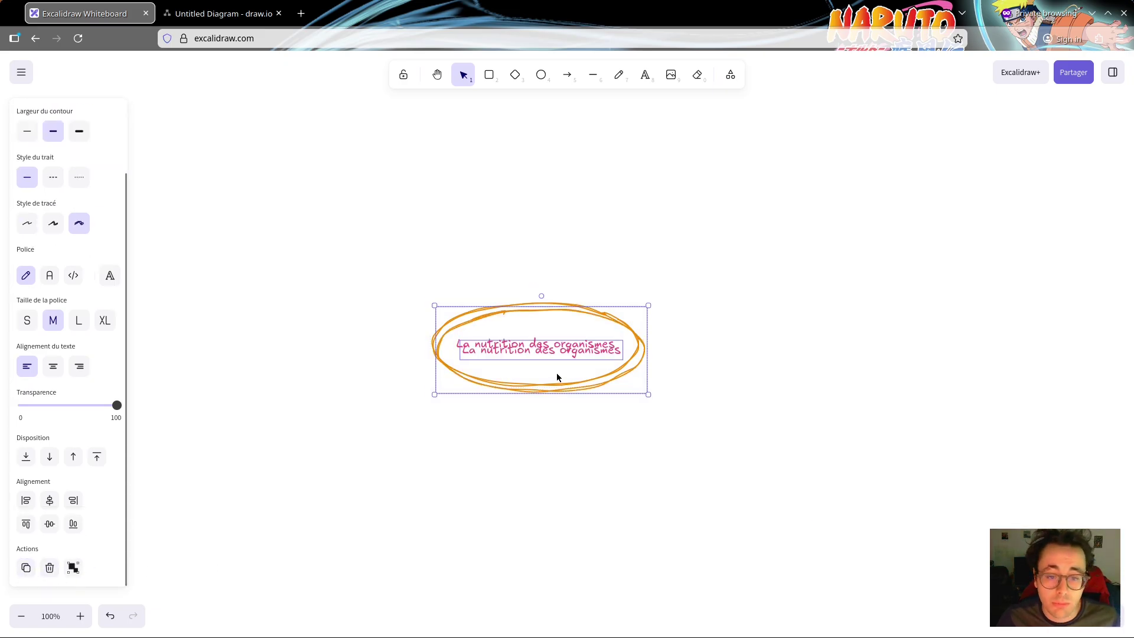
{"action": "left_click_drag", "start_coordinate": [556, 376], "coordinate": [550, 485]}
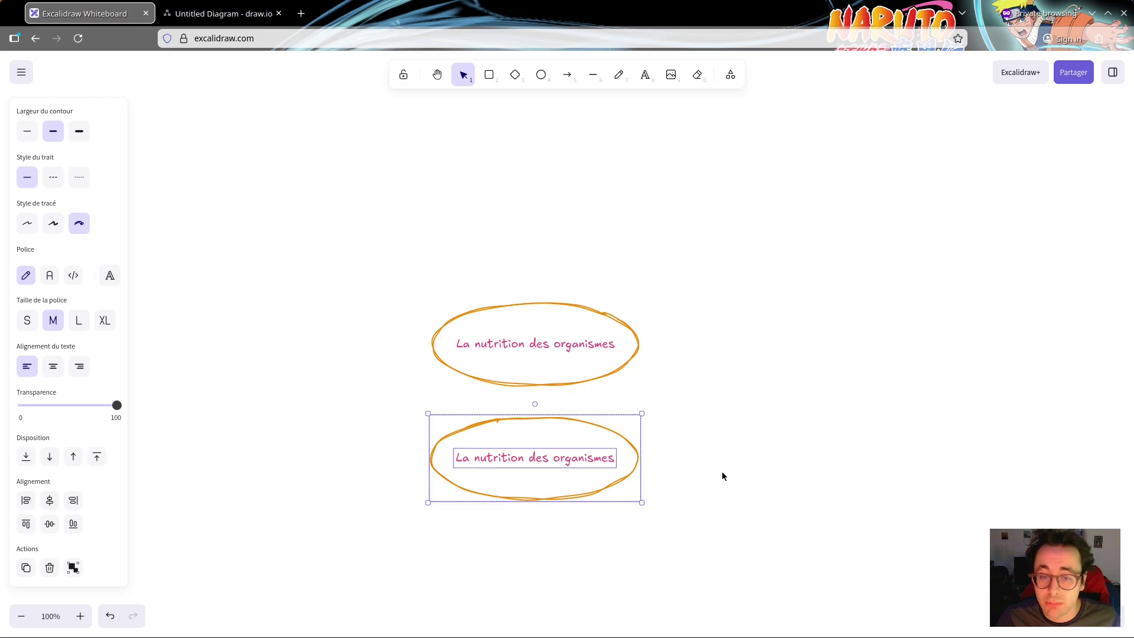
{"action": "left_click_drag", "start_coordinate": [547, 476], "coordinate": [817, 364]}
Change the title in the duplicated ellipse to "Organismes"
{"action": "left_click", "coordinate": [796, 411]}
{"action": "double_click", "coordinate": [787, 344]}
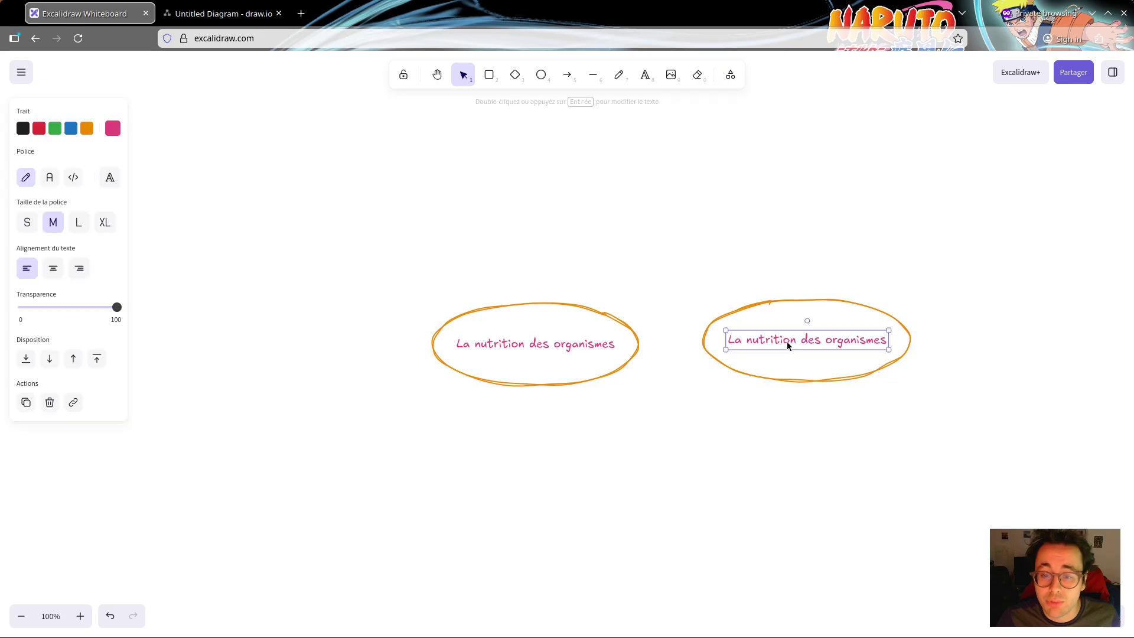
{"action": "type", "text": "Or"}
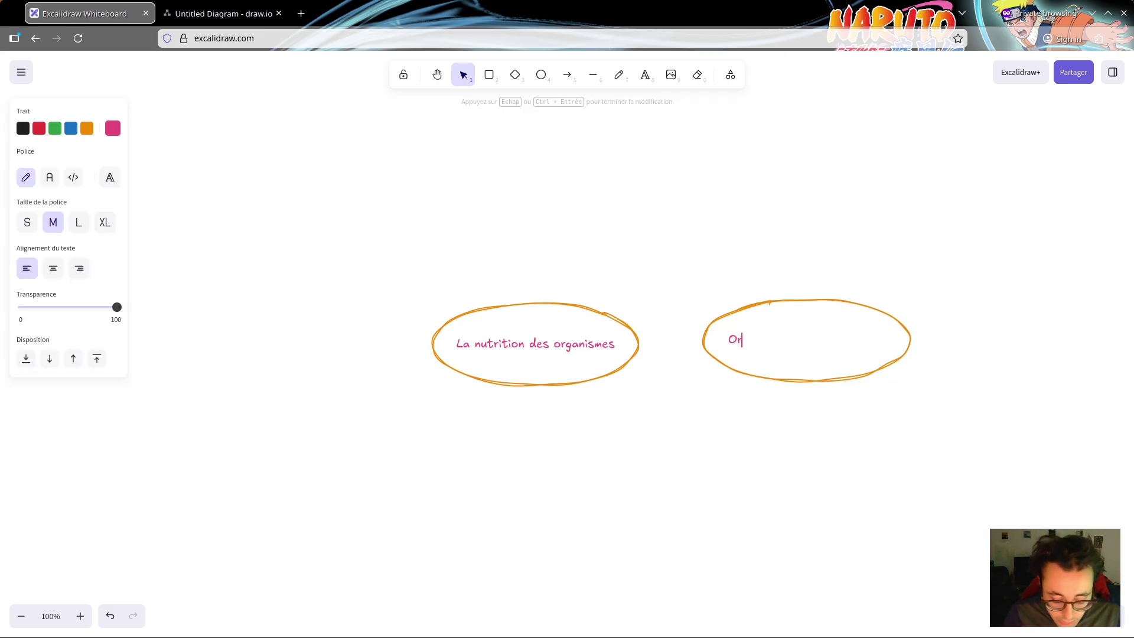
{"action": "type", "text": "gan"}
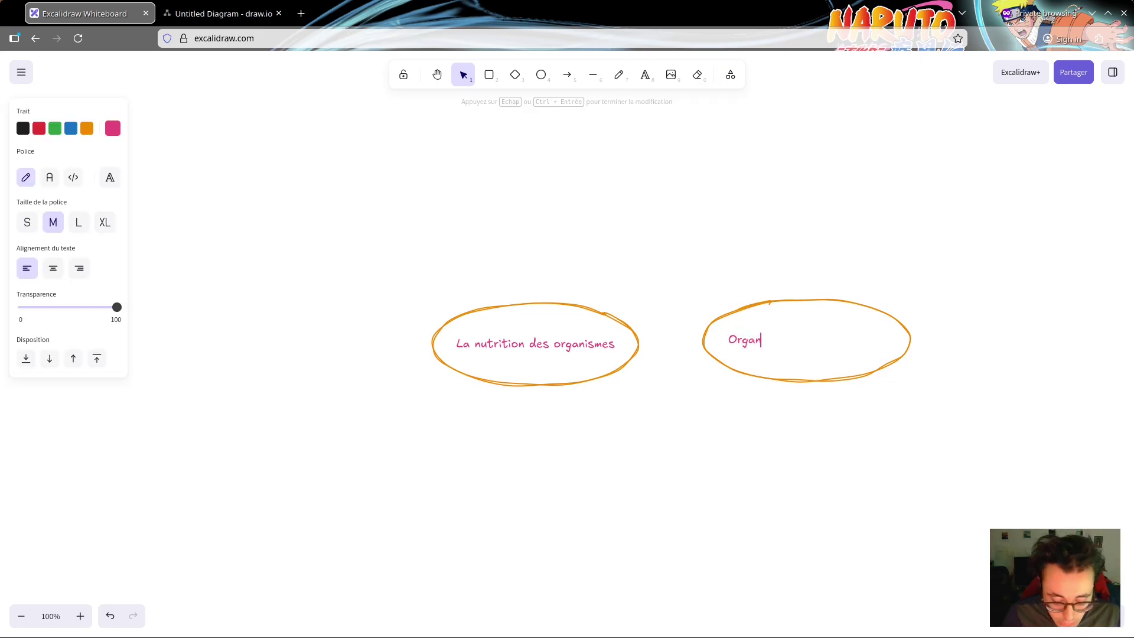
{"action": "type", "text": "ismes"}
{"action": "key", "text": "Escape"}
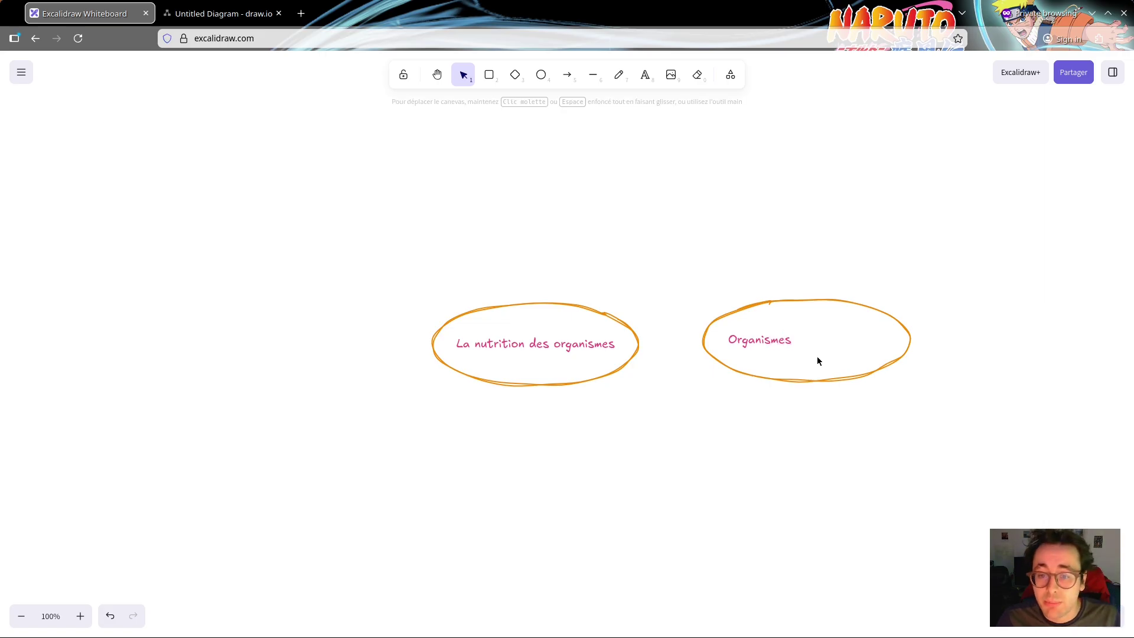
Centre the "Organismes" title horizontally within its ellipse
{"action": "left_click_drag", "start_coordinate": [679, 270], "coordinate": [966, 471]}
{"action": "scroll", "coordinate": [78, 489], "scroll_direction": "down", "scroll_amount": 2}
{"action": "left_click", "coordinate": [51, 502]}
{"action": "left_click", "coordinate": [688, 334]}
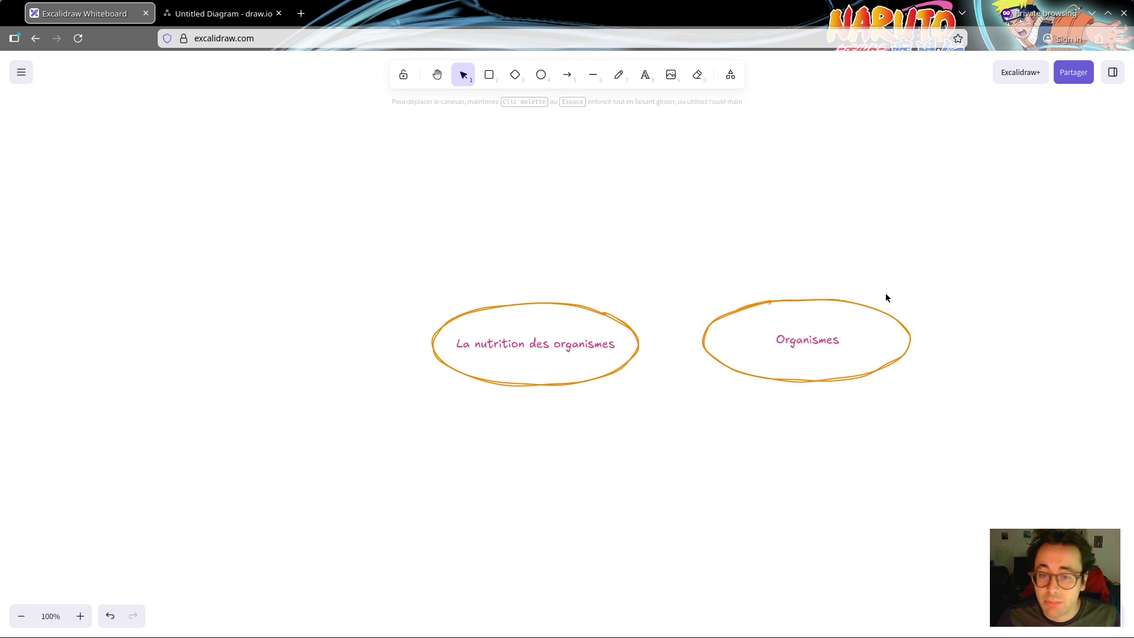
Move the "Organismes" ellipse and title further right, level with the original ellipse
{"action": "left_click_drag", "start_coordinate": [677, 276], "coordinate": [940, 462]}
{"action": "left_click_drag", "start_coordinate": [845, 380], "coordinate": [909, 384]}
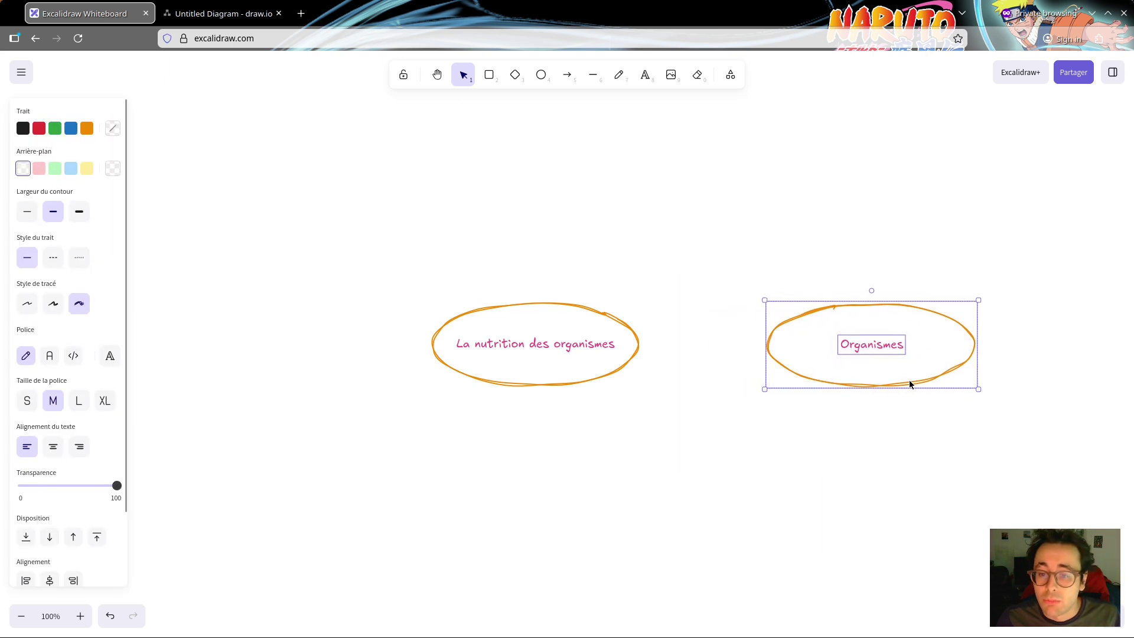
{"action": "left_click", "coordinate": [623, 422]}
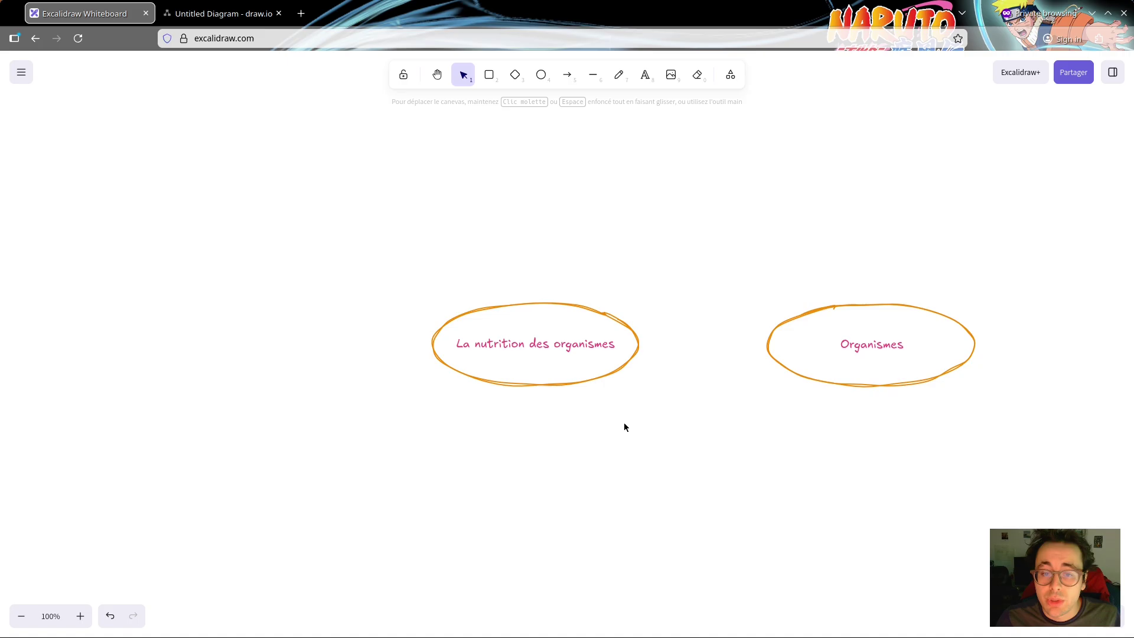
Draw an orange arrow from the "La nutrition des organismes" ellipse to the "Organismes" ellipse and attach its ends to their edges
{"action": "left_click", "coordinate": [567, 77]}
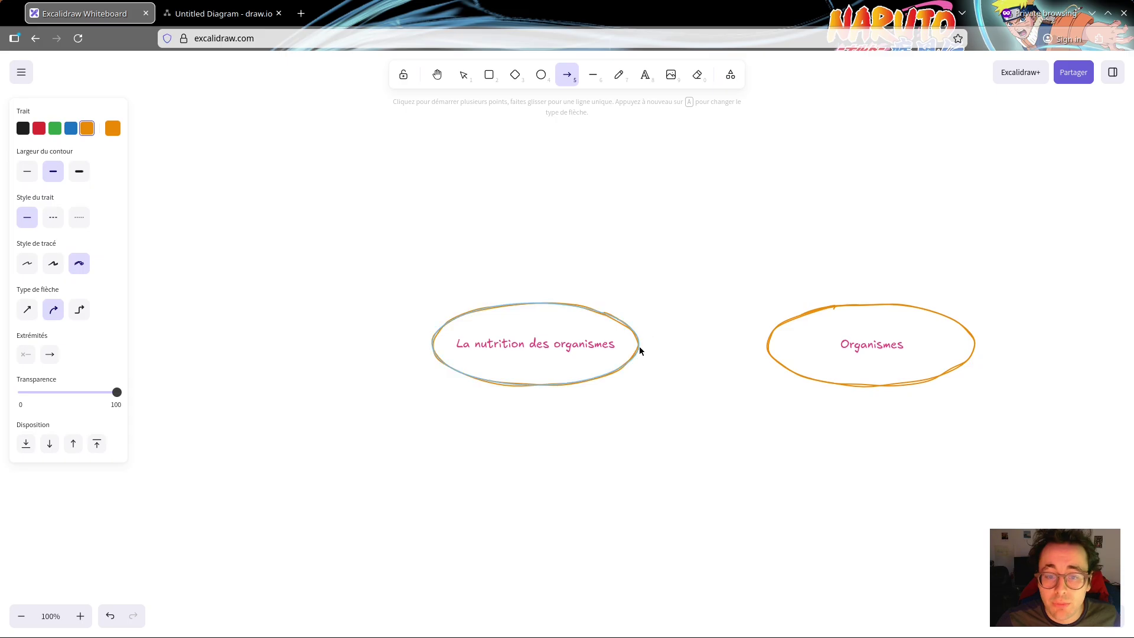
{"action": "left_click_drag", "start_coordinate": [607, 290], "coordinate": [796, 290]}
{"action": "left_click_drag", "start_coordinate": [723, 293], "coordinate": [739, 344]}
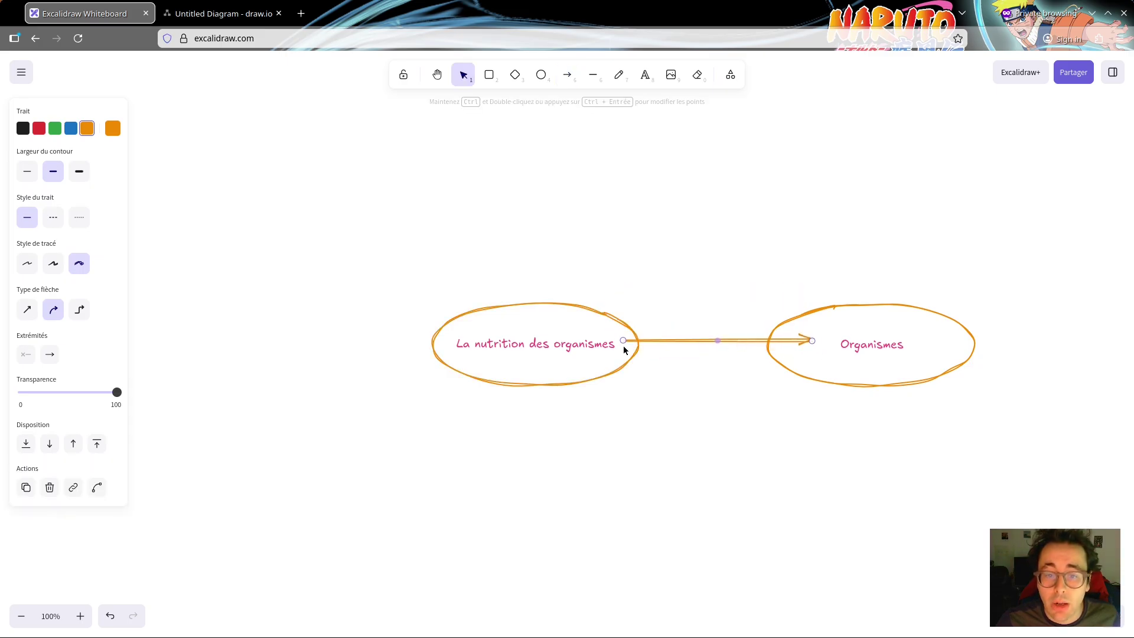
{"action": "mouse_move", "coordinate": [621, 341]}
{"action": "left_mouse_down"}
{"action": "mouse_move", "coordinate": [657, 347]}
{"action": "mouse_move", "coordinate": [635, 347]}
{"action": "left_mouse_up"}
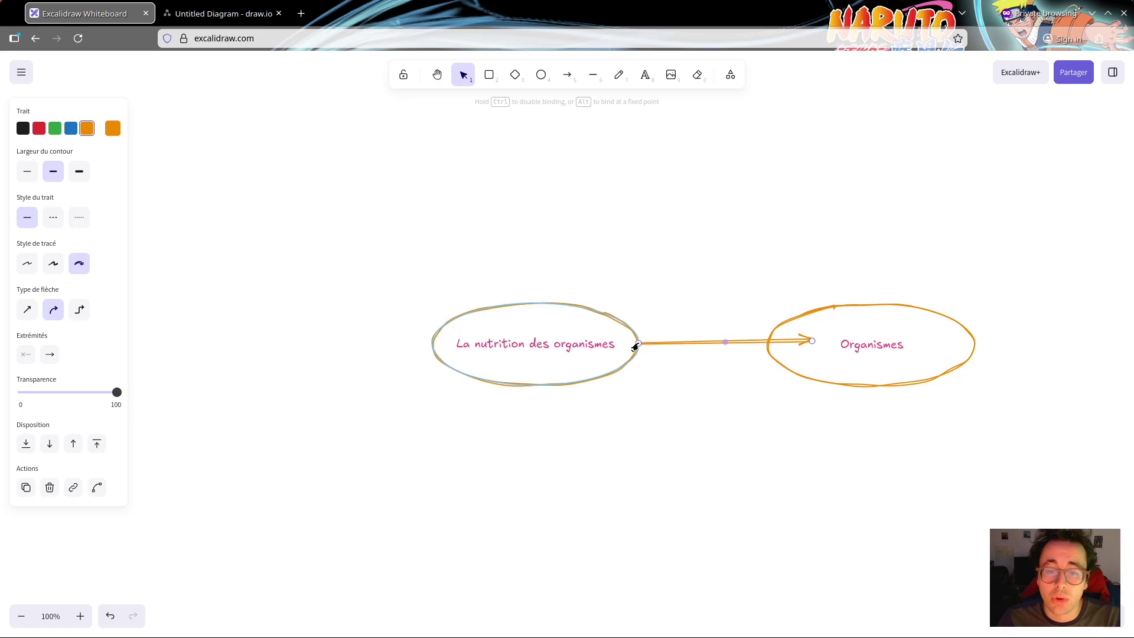
{"action": "left_click_drag", "start_coordinate": [811, 342], "coordinate": [763, 348]}
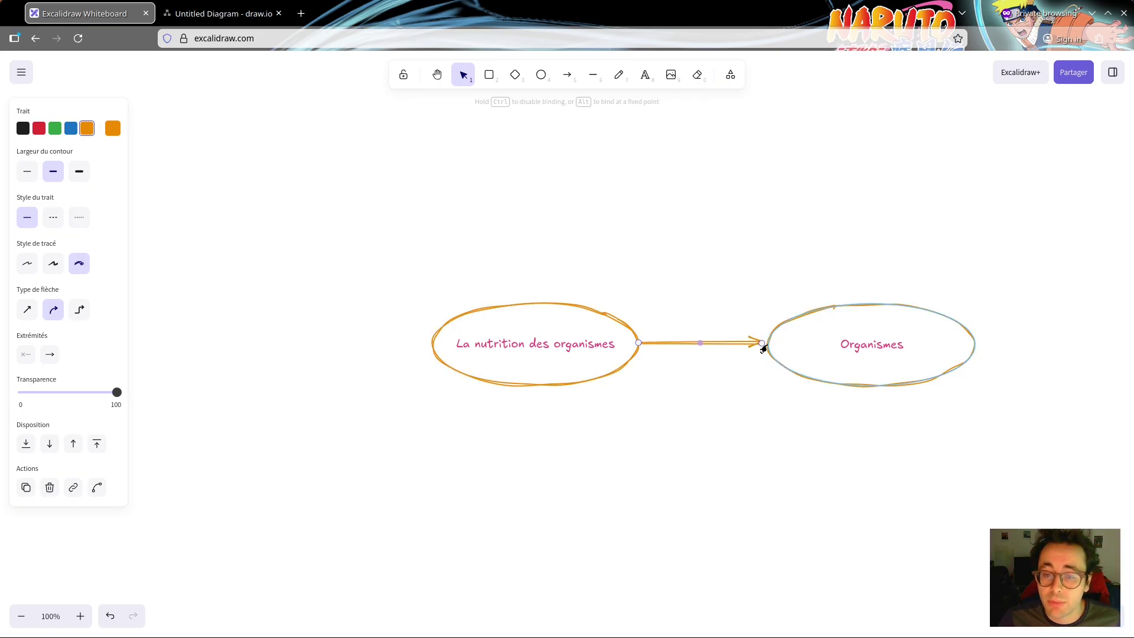
{"action": "left_click", "coordinate": [768, 384]}
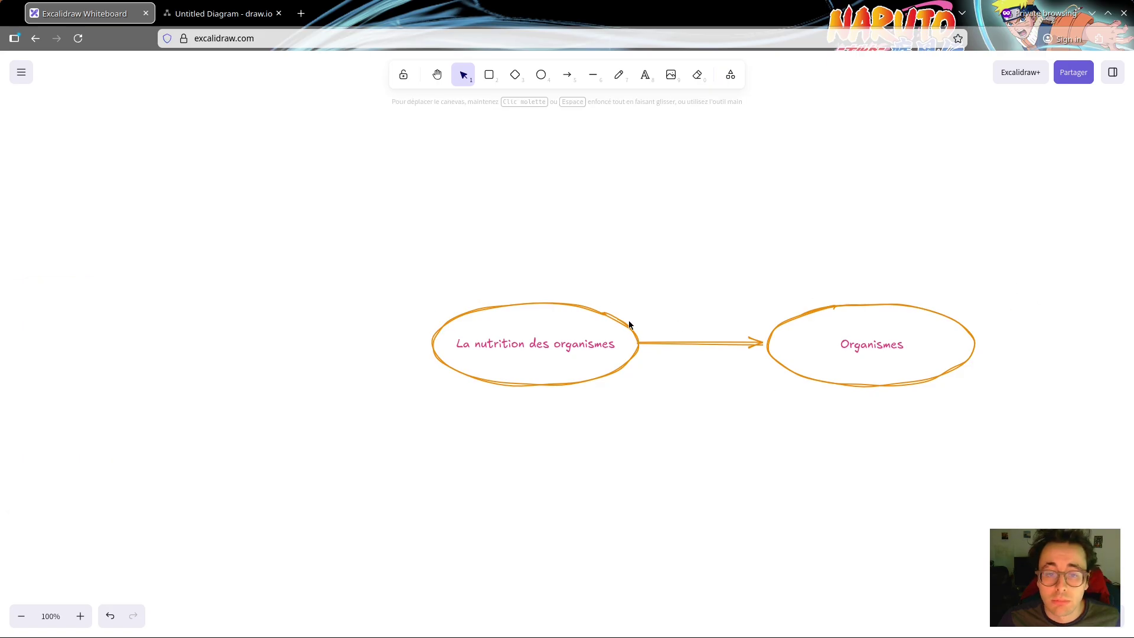
Try moving the ellipse around "La nutrition des organismes" to test the attached arrow, and undo the move
{"action": "left_click_drag", "start_coordinate": [627, 323], "coordinate": [638, 376]}
{"action": "mouse_move", "coordinate": [632, 339]}
{"action": "left_mouse_down"}
{"action": "mouse_move", "coordinate": [625, 424]}
{"action": "mouse_move", "coordinate": [629, 332]}
{"action": "left_mouse_up"}
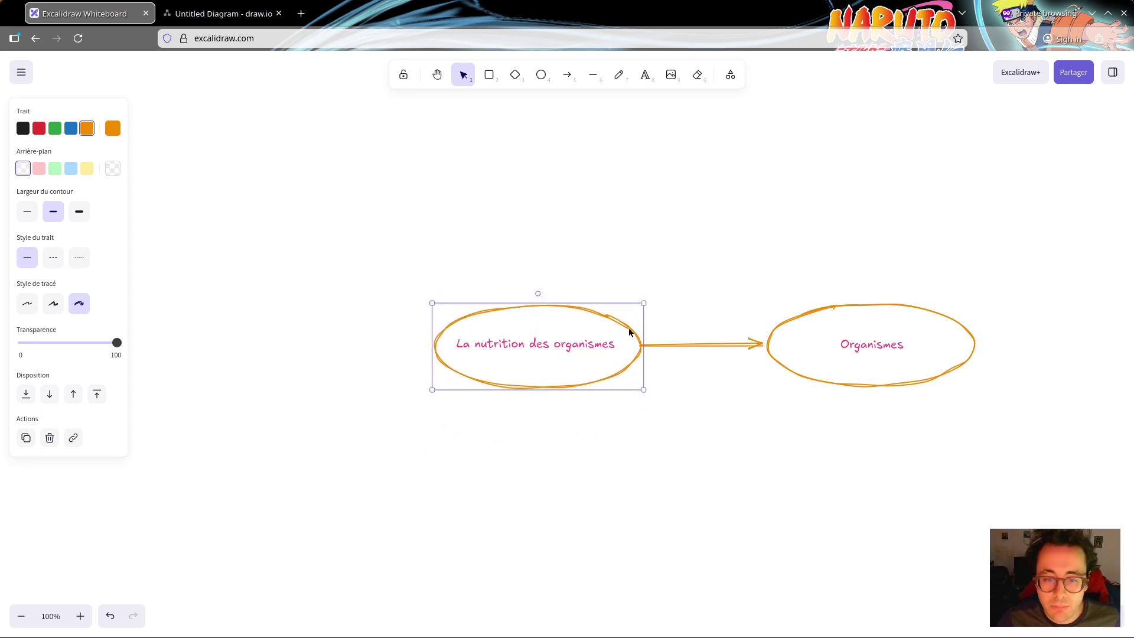
{"action": "left_click", "coordinate": [110, 616]}
Shift the ellipse around "Organismes" slightly right without its text to test the attached arrow
{"action": "mouse_move", "coordinate": [784, 322]}
{"action": "left_mouse_down"}
{"action": "mouse_move", "coordinate": [799, 347]}
{"action": "mouse_move", "coordinate": [802, 433]}
{"action": "mouse_move", "coordinate": [822, 332]}
{"action": "mouse_move", "coordinate": [794, 322]}
{"action": "left_mouse_up"}
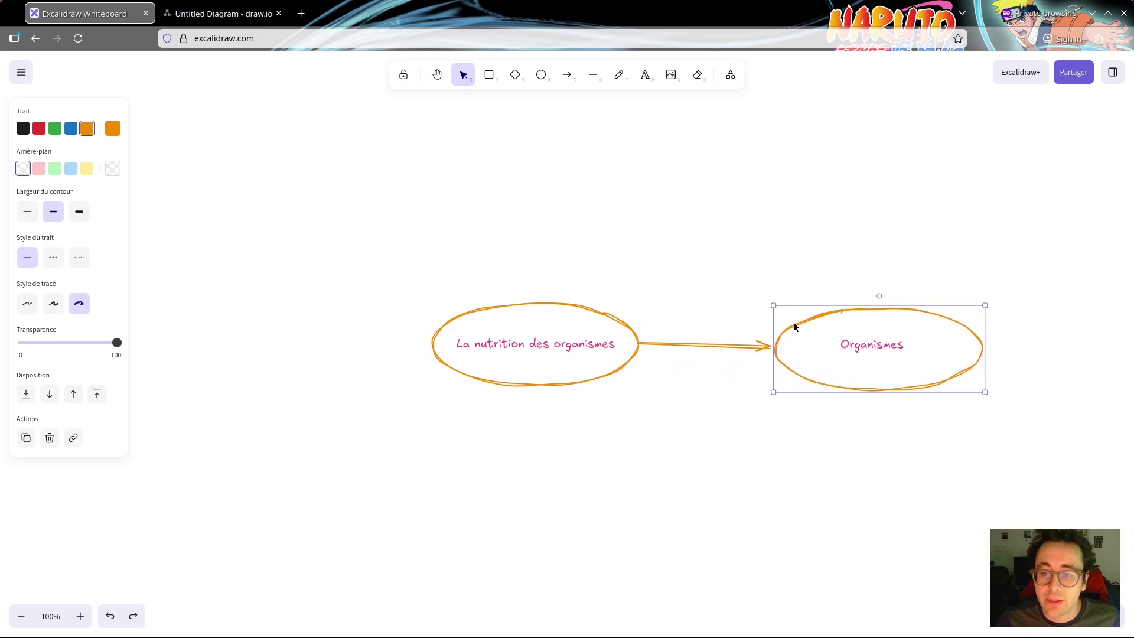
{"action": "left_click", "coordinate": [743, 390]}
Try the thin stroke width on the connecting arrow, restore the medium width and set its sloppiness to the middle style
{"action": "left_click", "coordinate": [730, 344]}
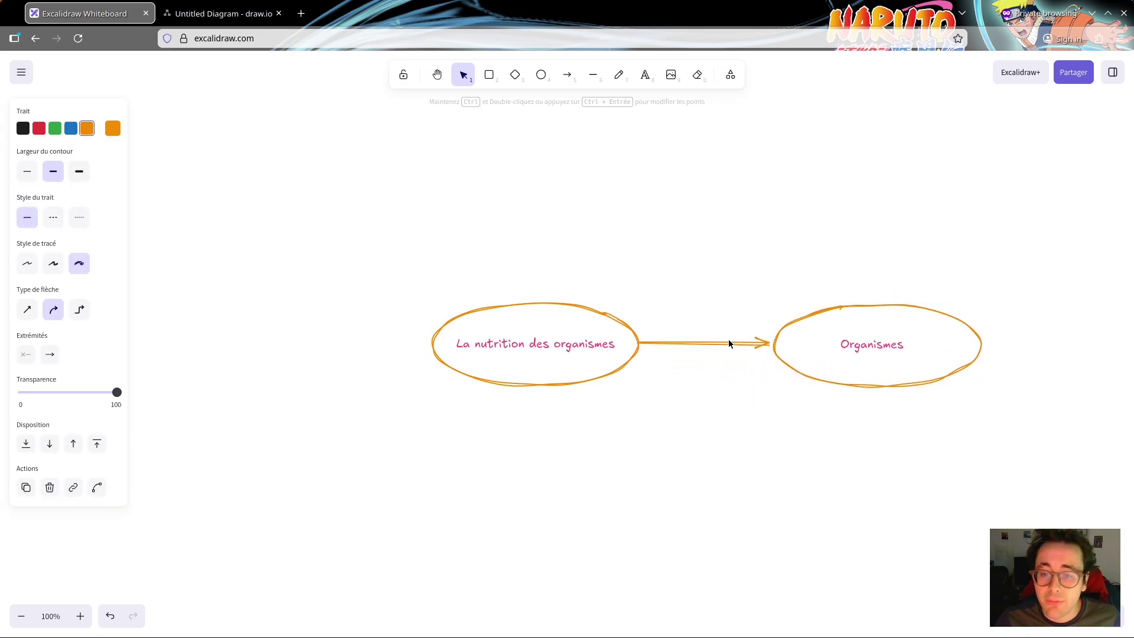
{"action": "left_click", "coordinate": [26, 179]}
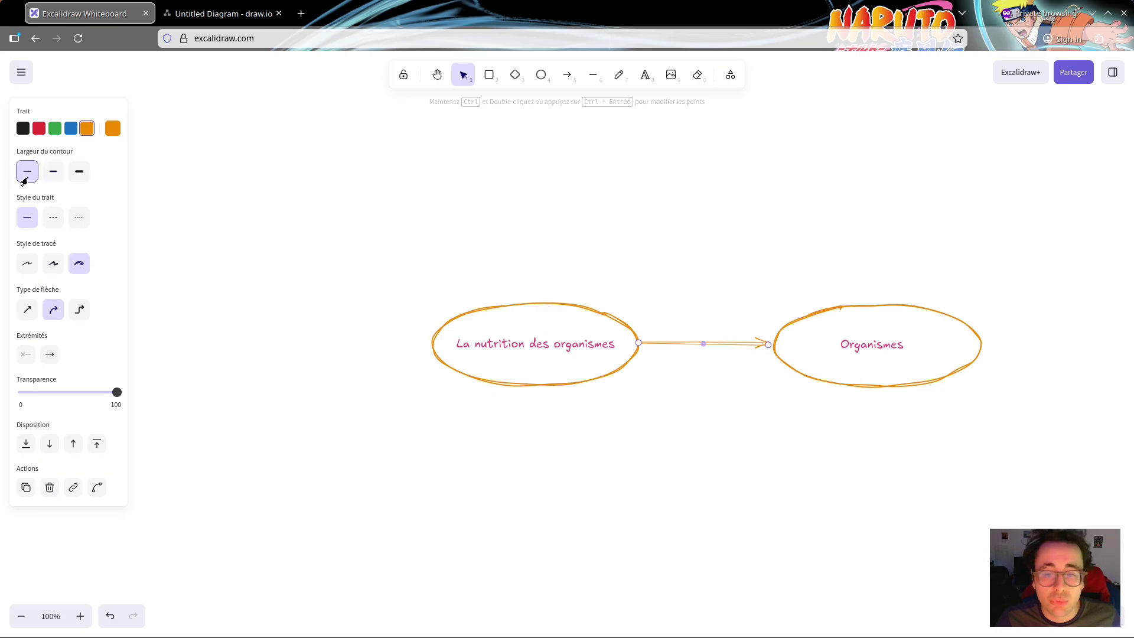
{"action": "left_click", "coordinate": [53, 175]}
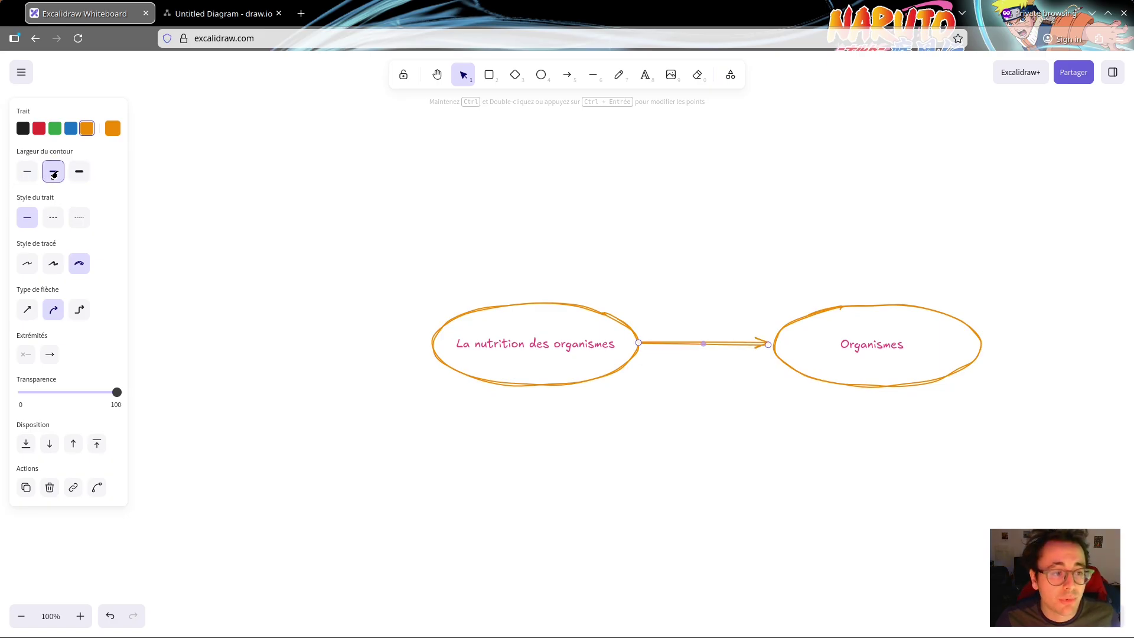
{"action": "left_click", "coordinate": [54, 264]}
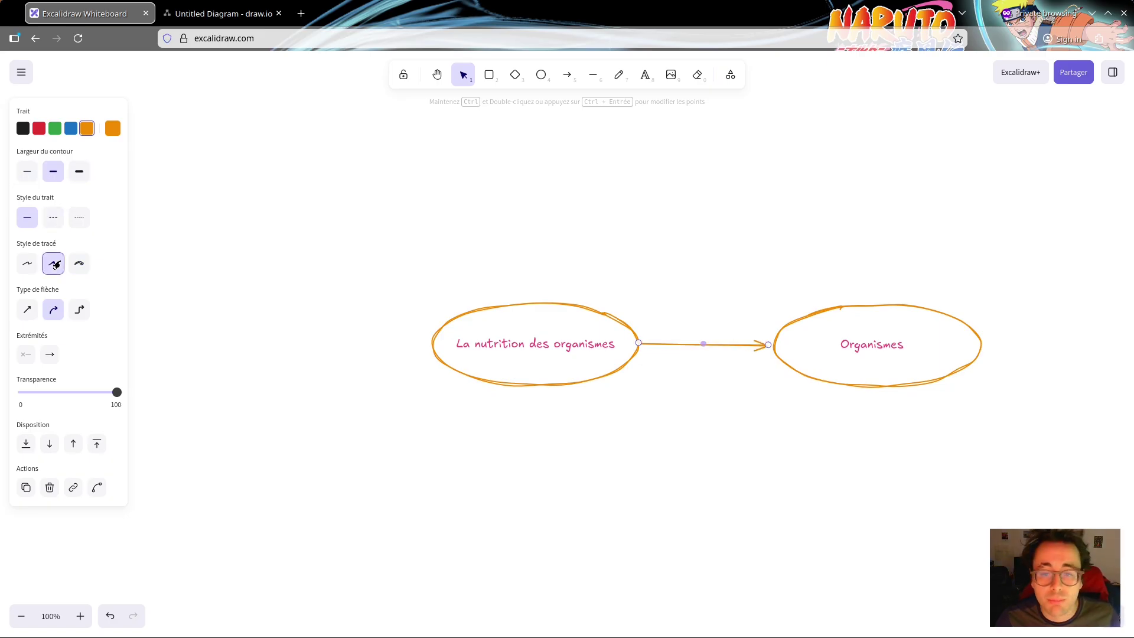
{"action": "left_click", "coordinate": [23, 266]}
{"action": "left_click", "coordinate": [46, 266]}
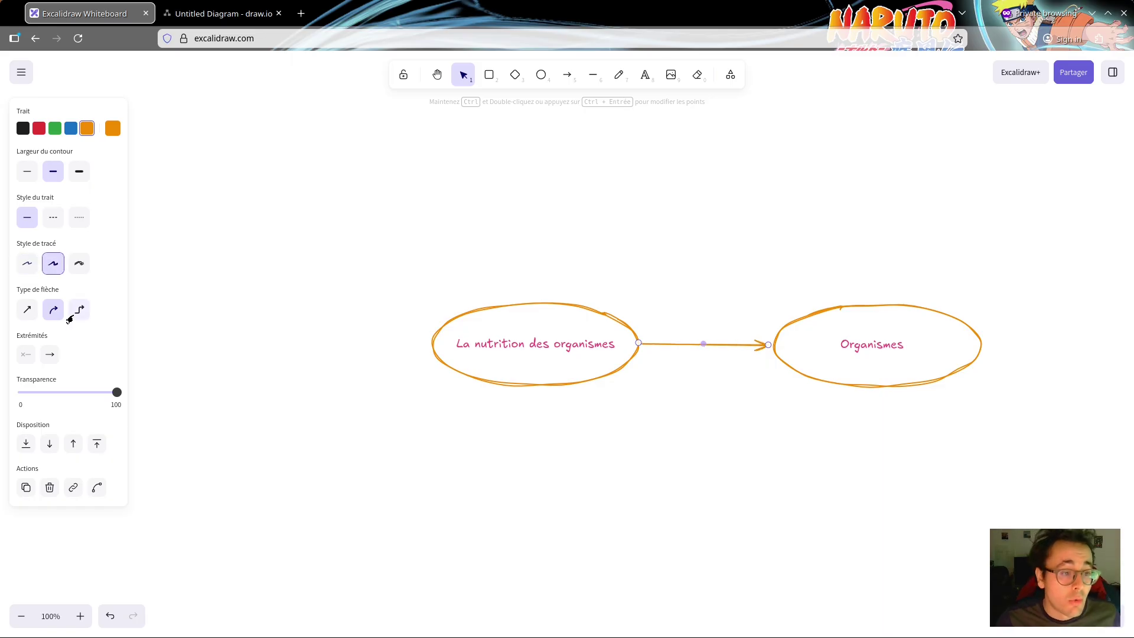
{"action": "left_click", "coordinate": [628, 264]}
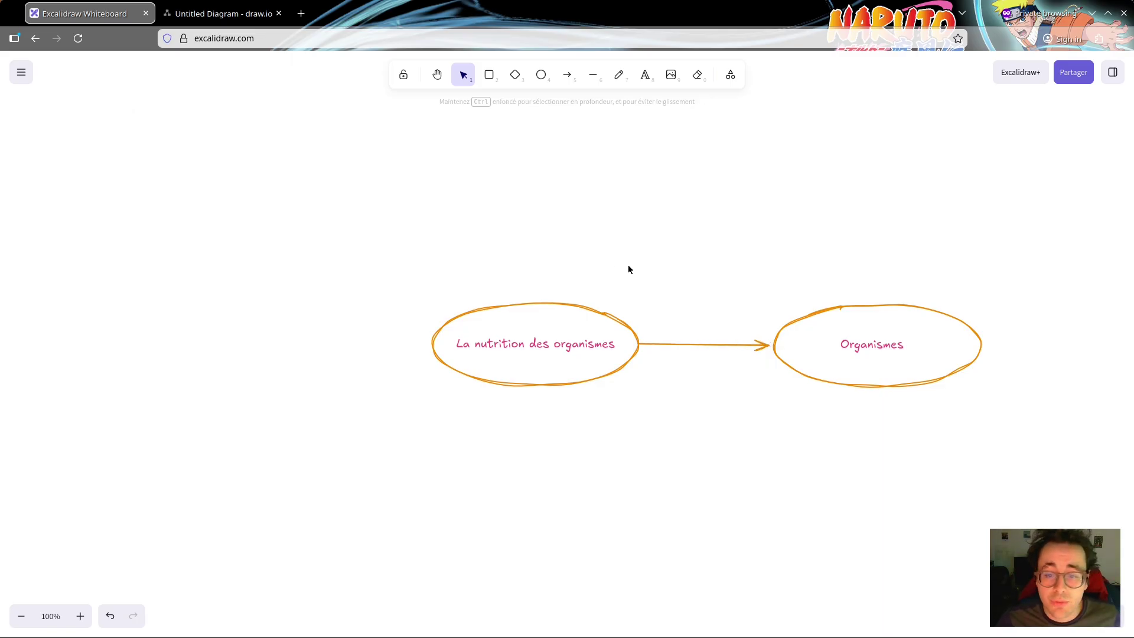
Paste a copy of the orange ellipse, reduced in size, above the gap between the two existing ellipses
{"action": "key", "text": "ctrl+v"}
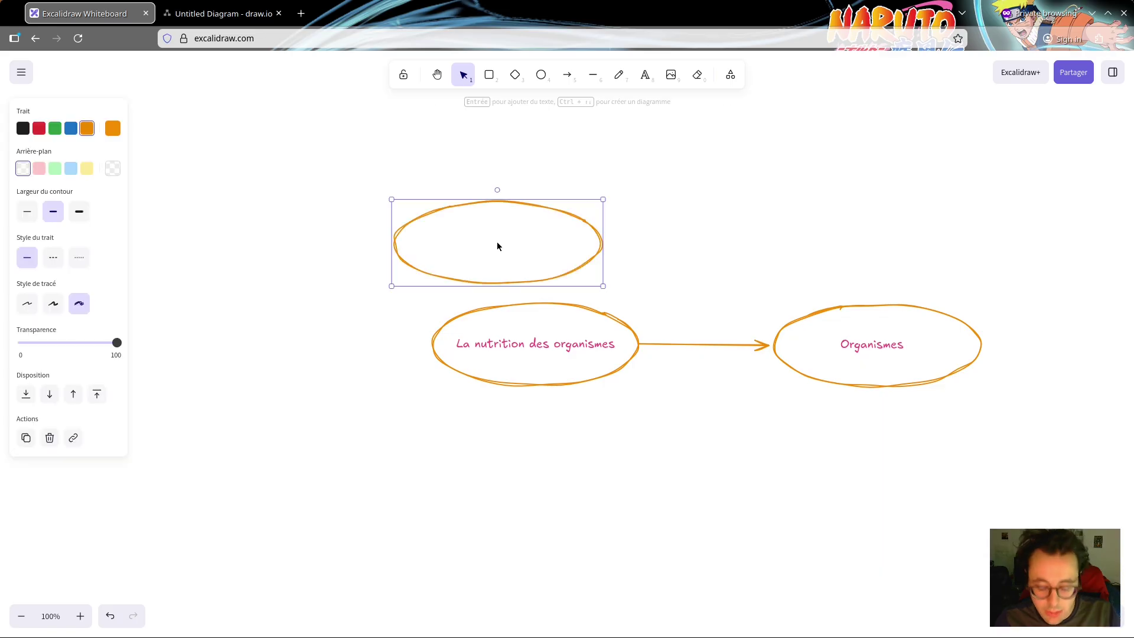
{"action": "left_click_drag", "start_coordinate": [515, 203], "coordinate": [555, 169]}
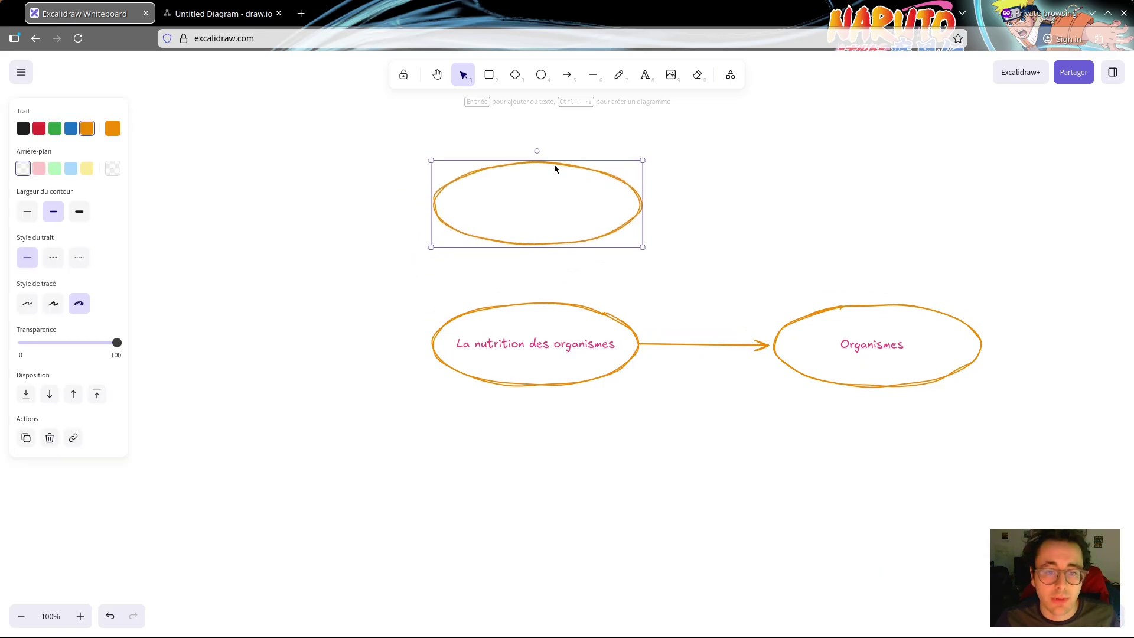
{"action": "left_click_drag", "start_coordinate": [641, 246], "coordinate": [597, 220]}
{"action": "left_click_drag", "start_coordinate": [555, 168], "coordinate": [773, 176]}
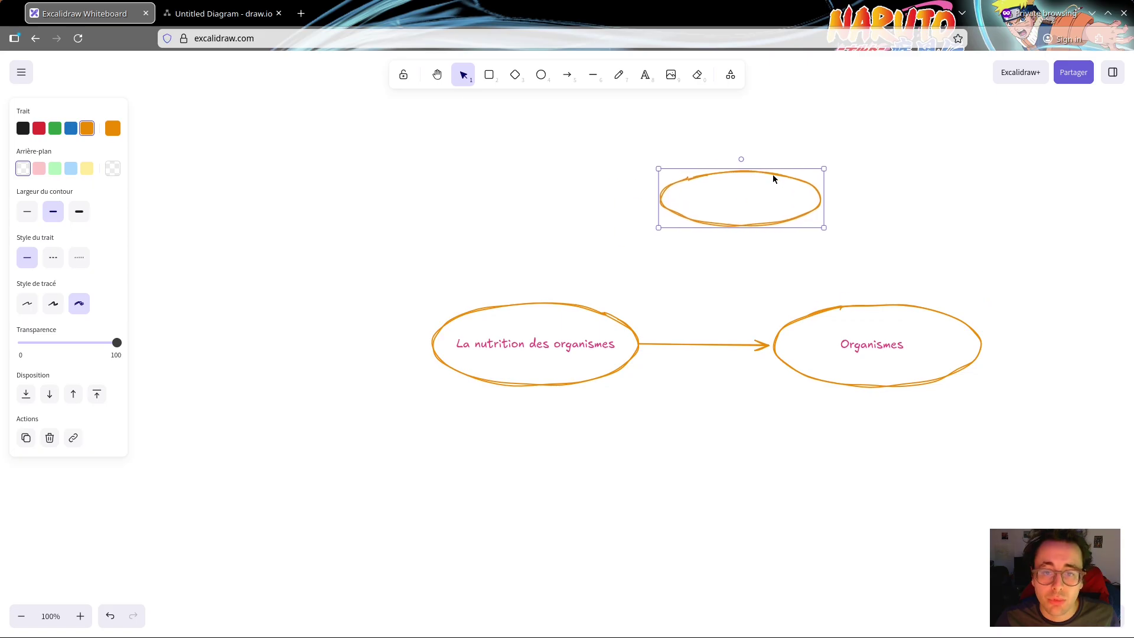
Set the stroke colour of the small empty ellipse to green
{"action": "left_click", "coordinate": [632, 328]}
{"action": "left_click", "coordinate": [732, 221]}
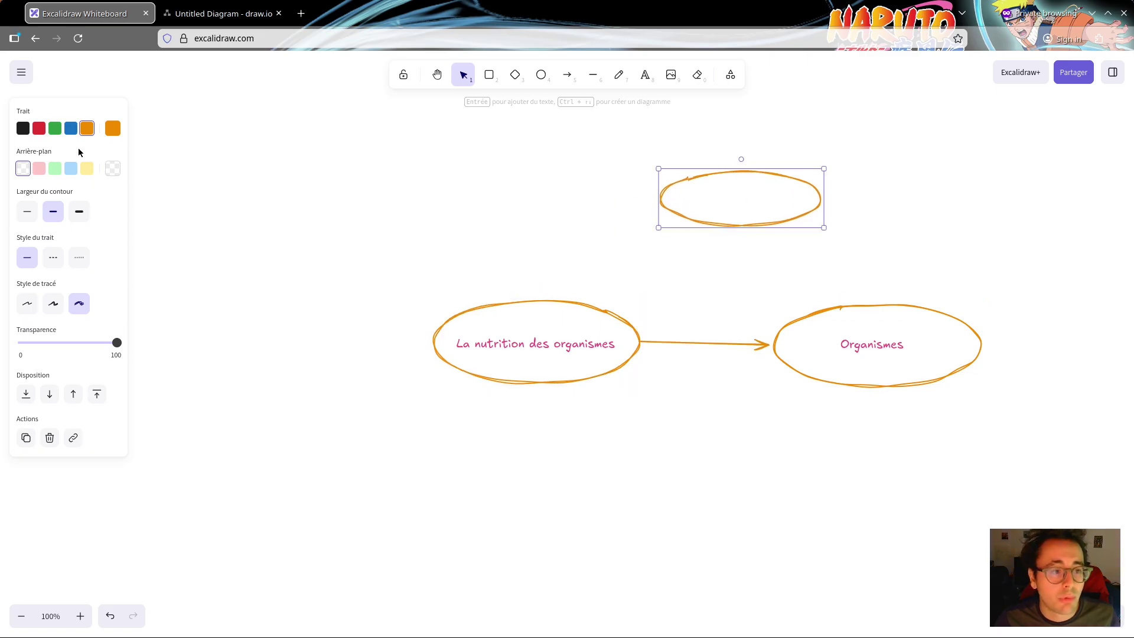
{"action": "left_click", "coordinate": [55, 129]}
{"action": "left_click", "coordinate": [393, 238]}
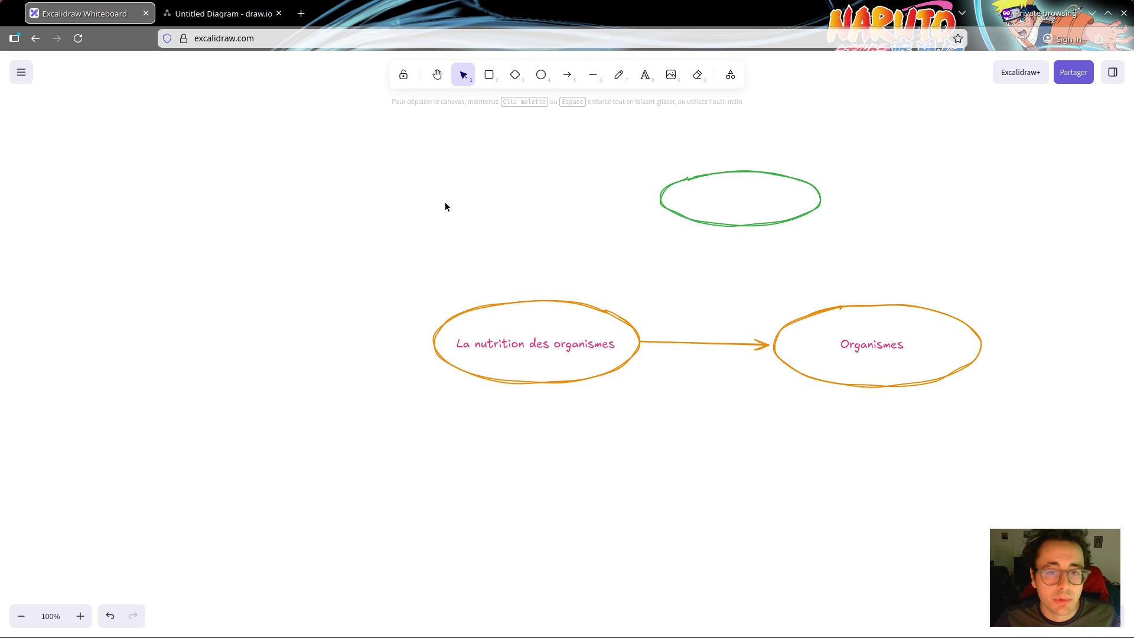
Draw a green arrow from the top of the "La nutrition des organismes" ellipse to the green ellipse
{"action": "left_click", "coordinate": [566, 75]}
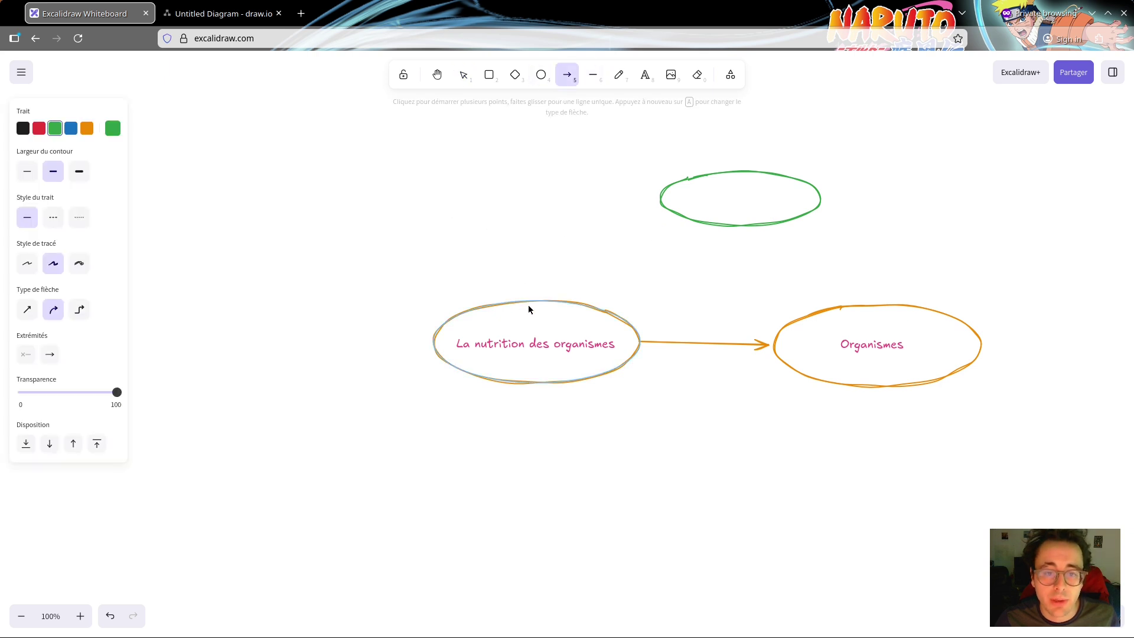
{"action": "left_click_drag", "start_coordinate": [536, 298], "coordinate": [660, 205]}
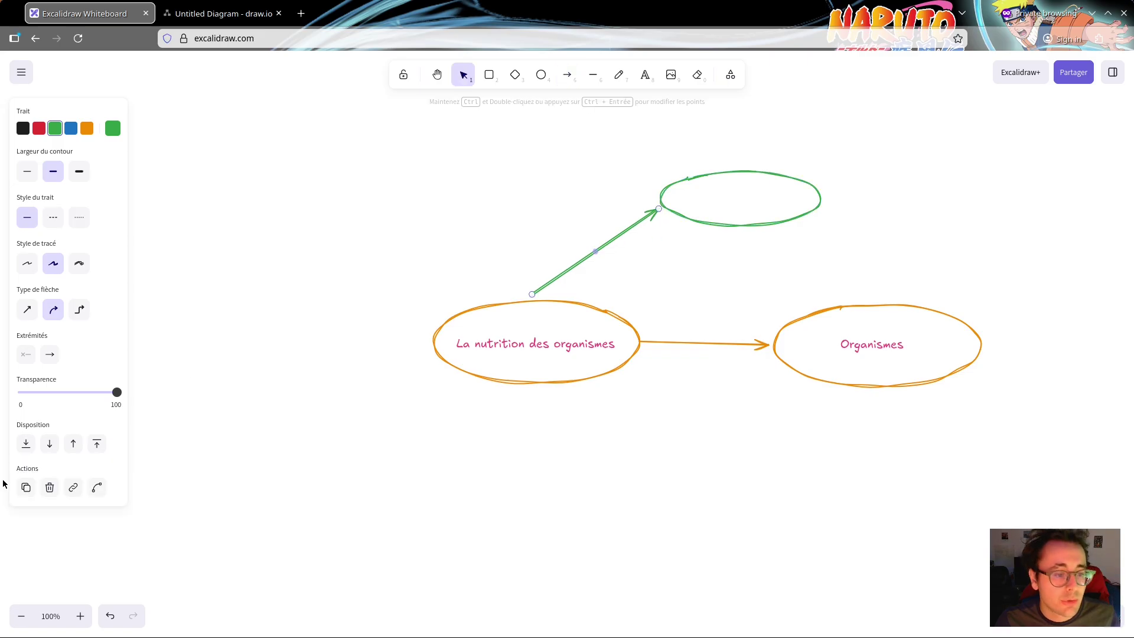
Change the green arrow to the elbow type and reroute it with a vertical segment about midway between the two ellipses
{"action": "left_click", "coordinate": [79, 309]}
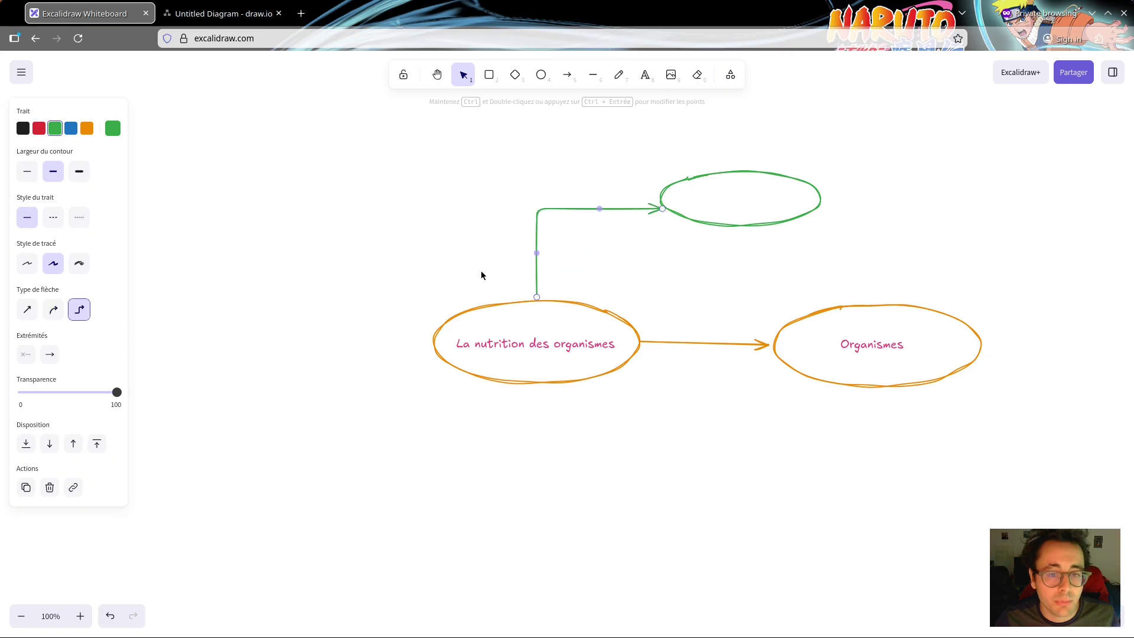
{"action": "left_click_drag", "start_coordinate": [530, 257], "coordinate": [608, 263]}
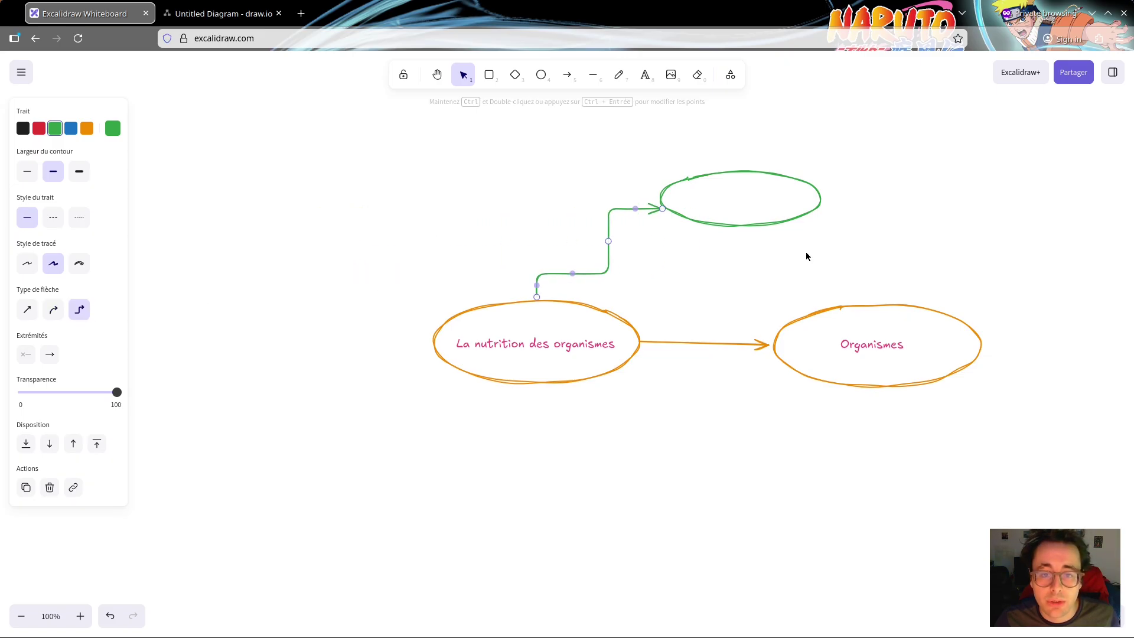
Move the green ellipse above "Organismes", reattach the arrow's tip to it and shift the elbow's vertical segment closer to it
{"action": "left_click_drag", "start_coordinate": [753, 231], "coordinate": [919, 233]}
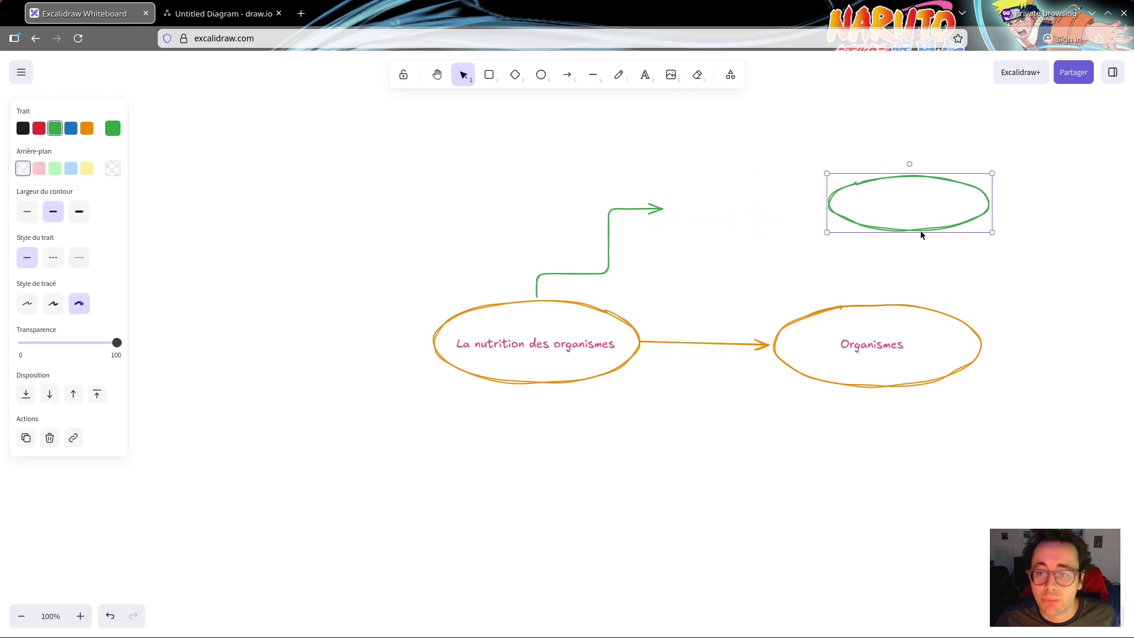
{"action": "left_click", "coordinate": [661, 213]}
{"action": "left_click_drag", "start_coordinate": [660, 214], "coordinate": [827, 202]}
{"action": "left_click_drag", "start_coordinate": [606, 240], "coordinate": [772, 246]}
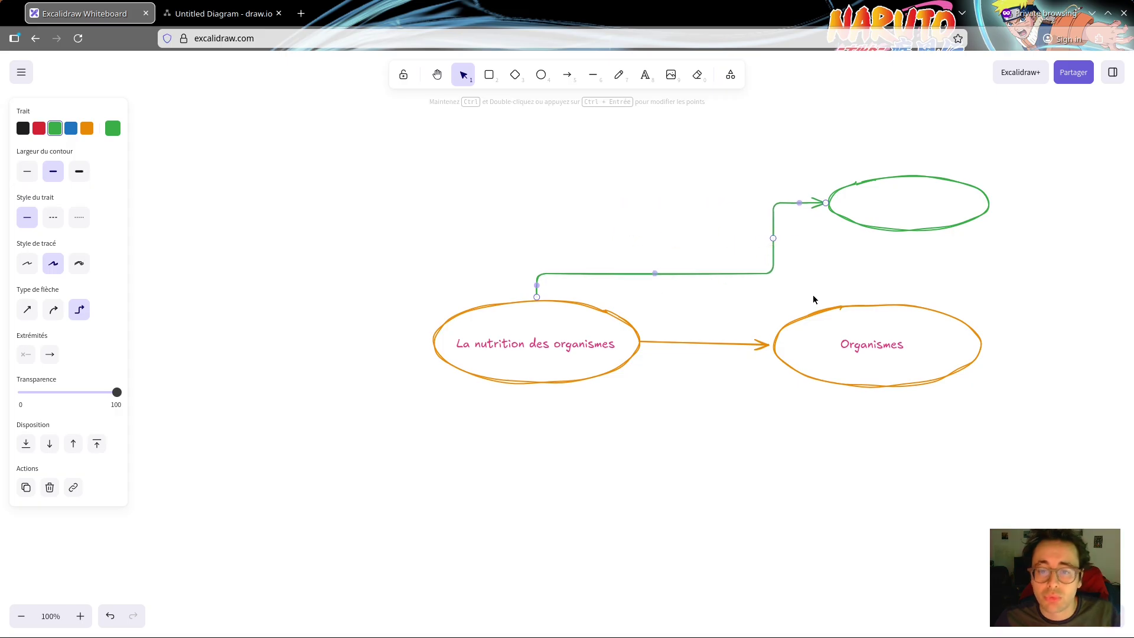
Try the sharp type on the green arrow, restore the curved type and bend its middle up and toward its start
{"action": "left_click", "coordinate": [54, 309]}
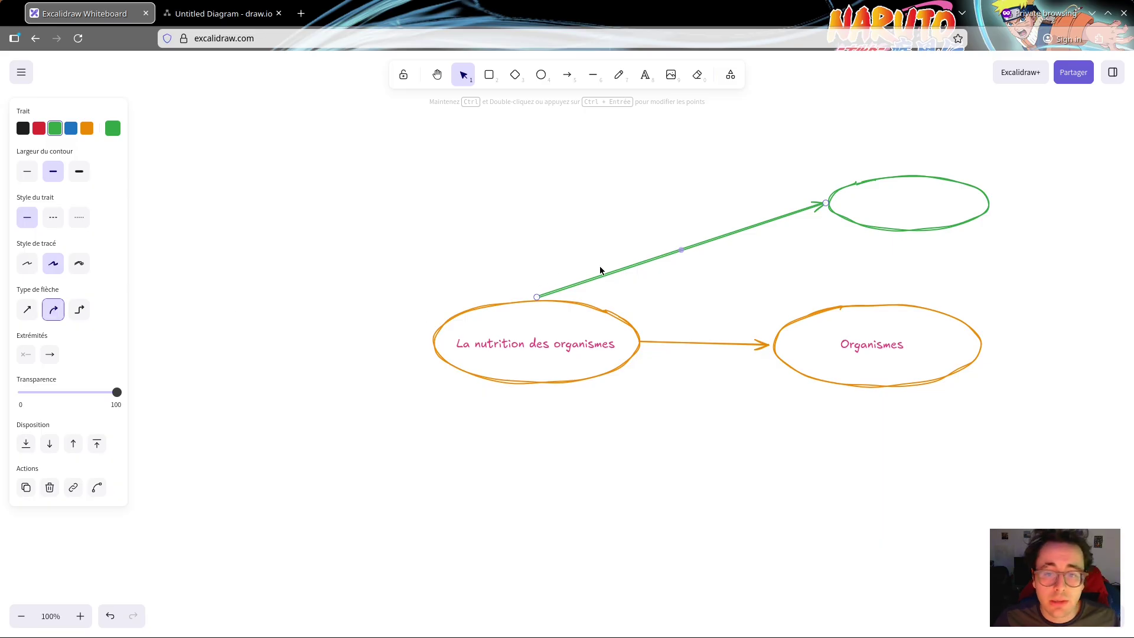
{"action": "left_click", "coordinate": [27, 310]}
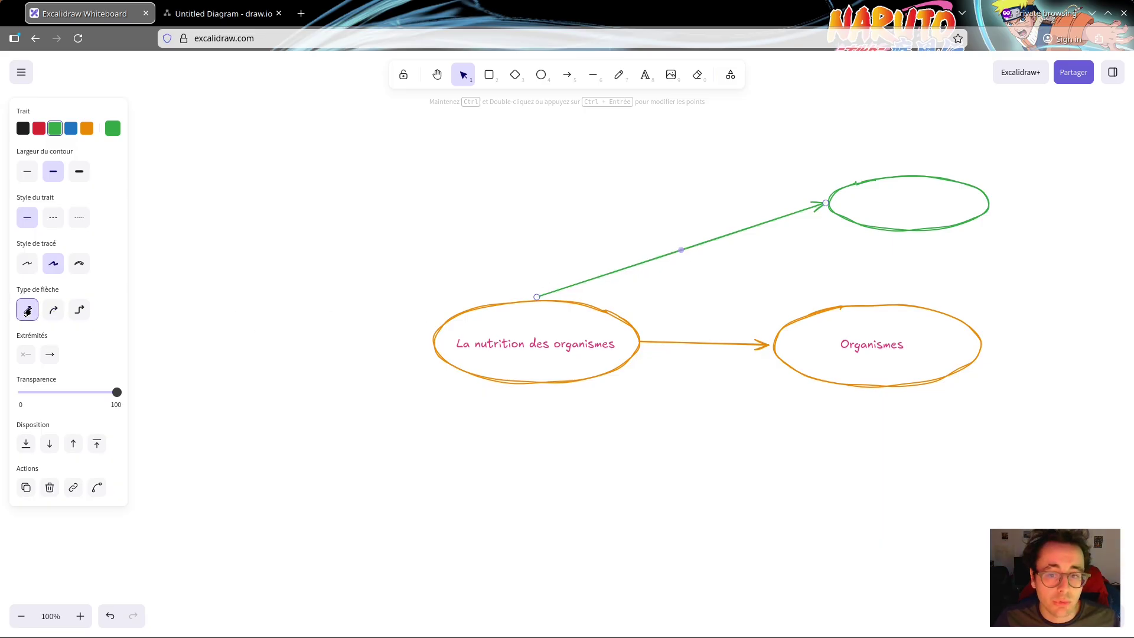
{"action": "left_click", "coordinate": [53, 309]}
{"action": "left_click_drag", "start_coordinate": [678, 254], "coordinate": [615, 205]}
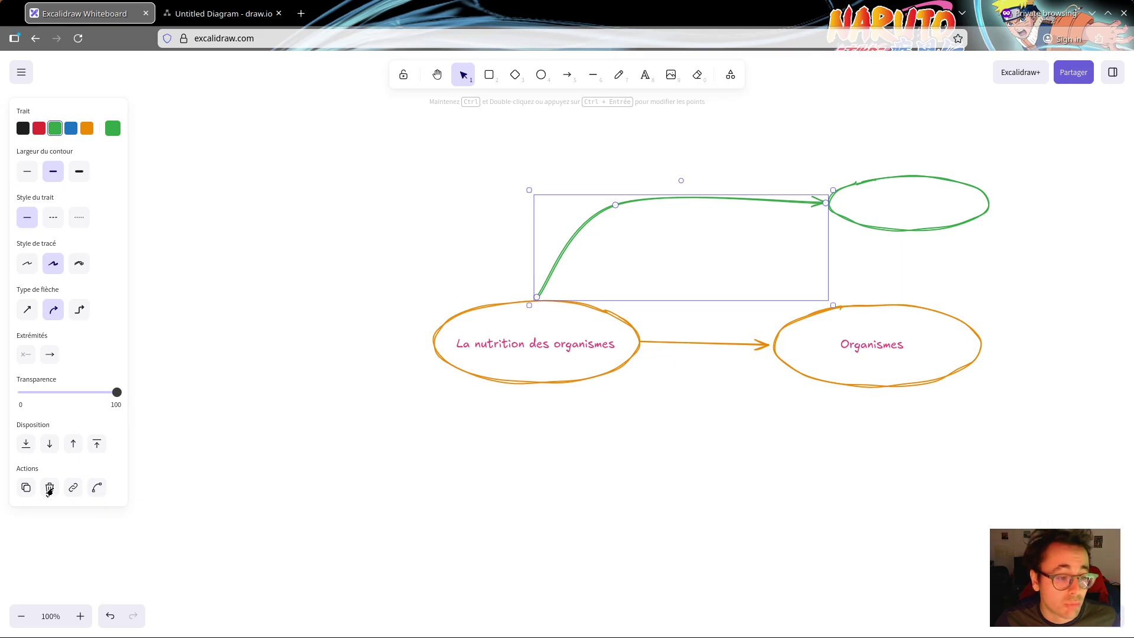
Edit the green arrow's points, adding several bend points along it to make a winding path
{"action": "left_click", "coordinate": [95, 493]}
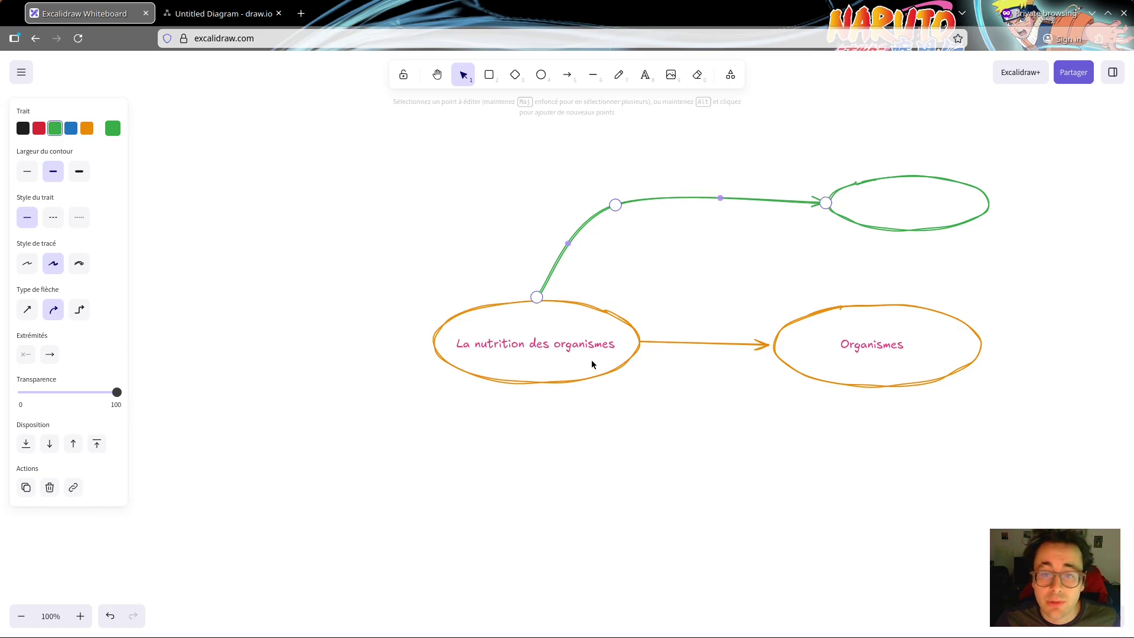
{"action": "left_click_drag", "start_coordinate": [720, 198], "coordinate": [765, 281]}
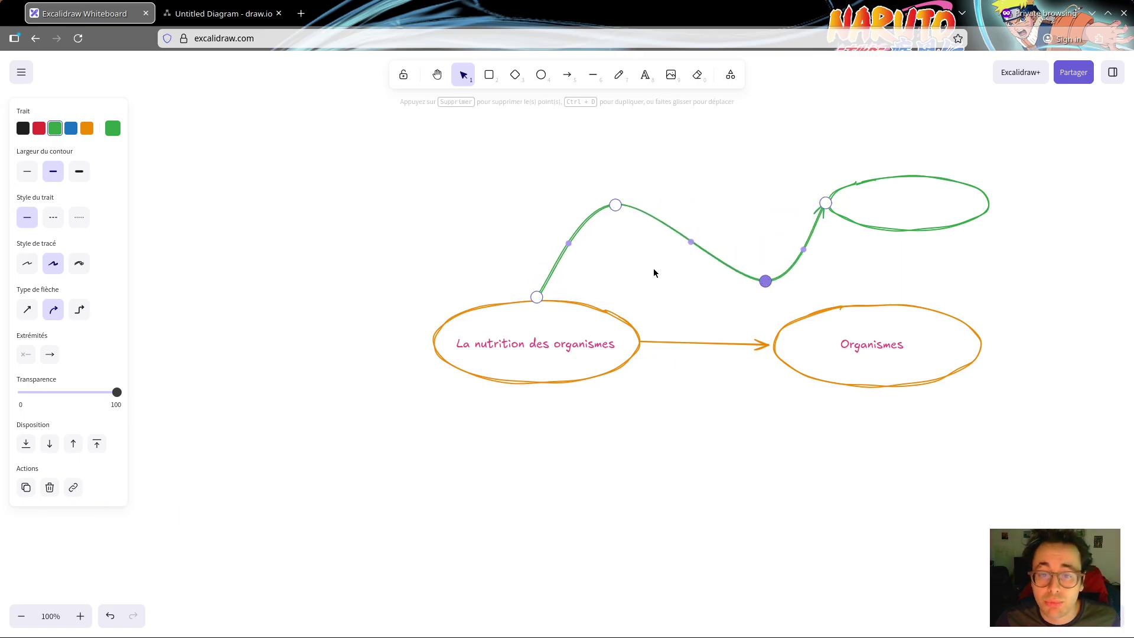
{"action": "left_click_drag", "start_coordinate": [568, 242], "coordinate": [440, 223]}
{"action": "left_click", "coordinate": [524, 208]}
{"action": "left_click_drag", "start_coordinate": [523, 208], "coordinate": [635, 293]}
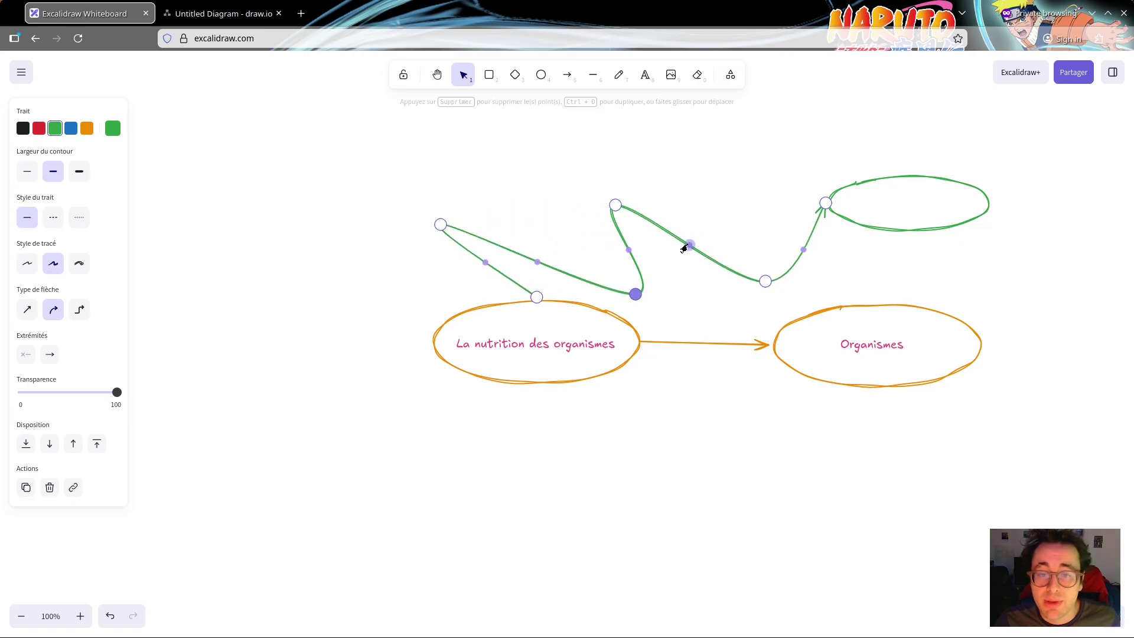
{"action": "left_click_drag", "start_coordinate": [686, 244], "coordinate": [724, 180]}
{"action": "left_click_drag", "start_coordinate": [799, 245], "coordinate": [906, 282]}
{"action": "left_click_drag", "start_coordinate": [742, 231], "coordinate": [685, 243]}
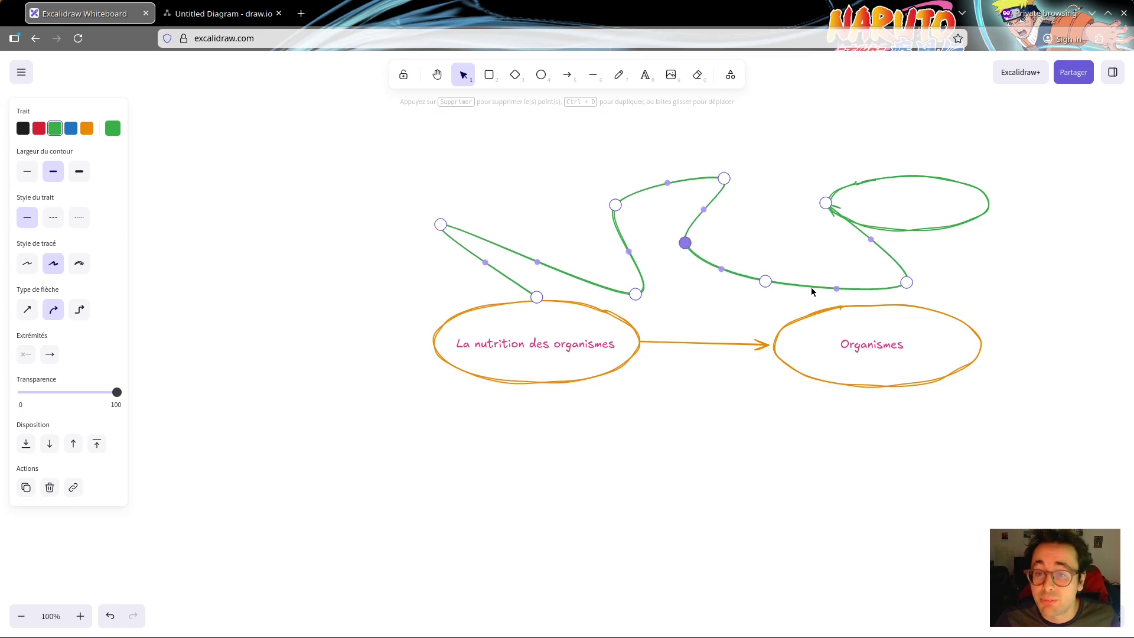
{"action": "left_click_drag", "start_coordinate": [835, 288], "coordinate": [791, 259]}
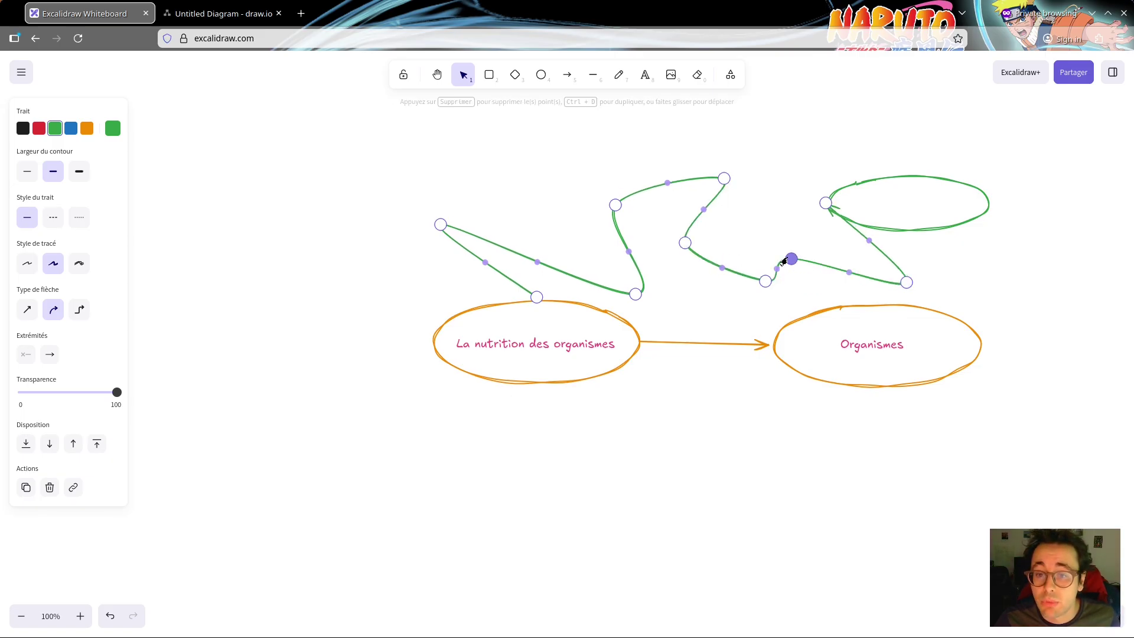
Delete the extra bend points from the green arrow and reposition the remaining one to form a single curve
{"action": "key", "text": "Delete"}
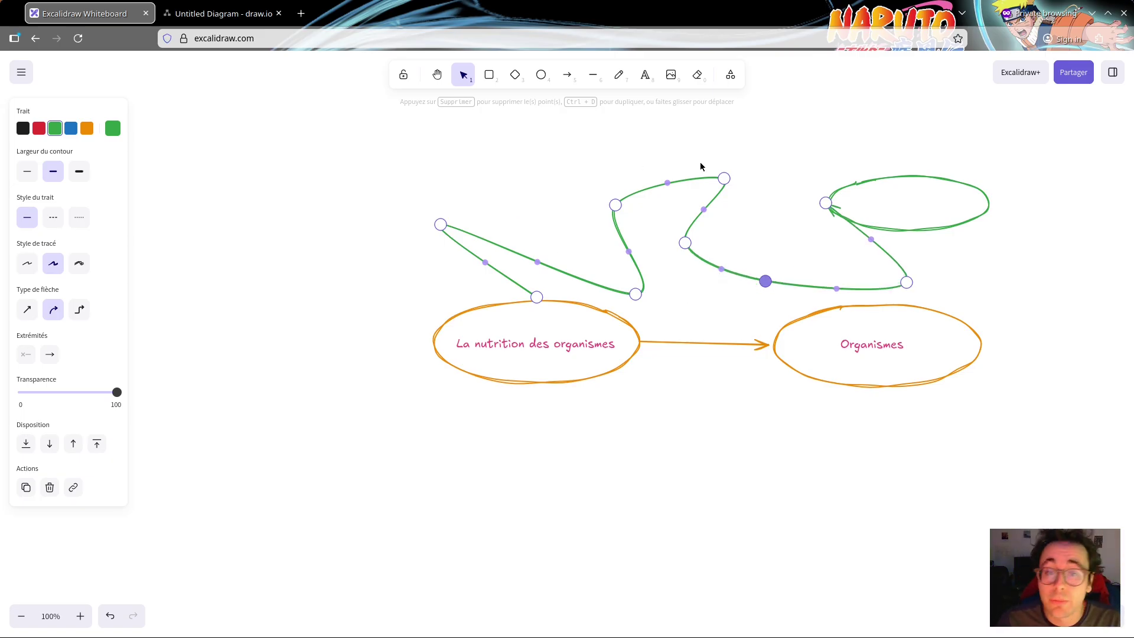
{"action": "left_click", "coordinate": [905, 283]}
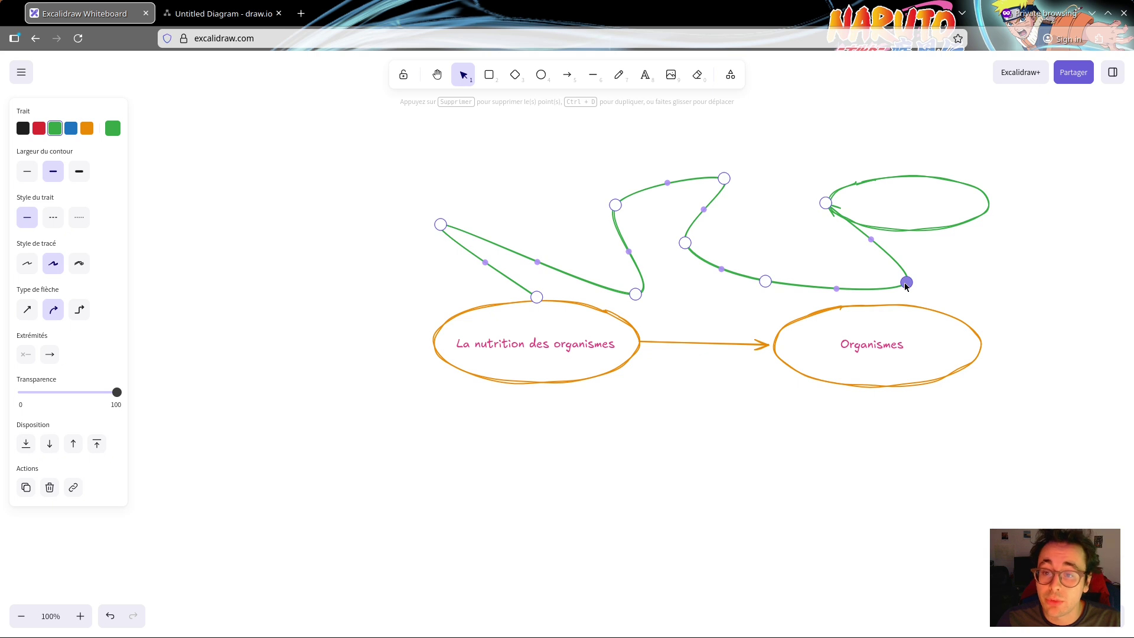
{"action": "key", "text": "Delete"}
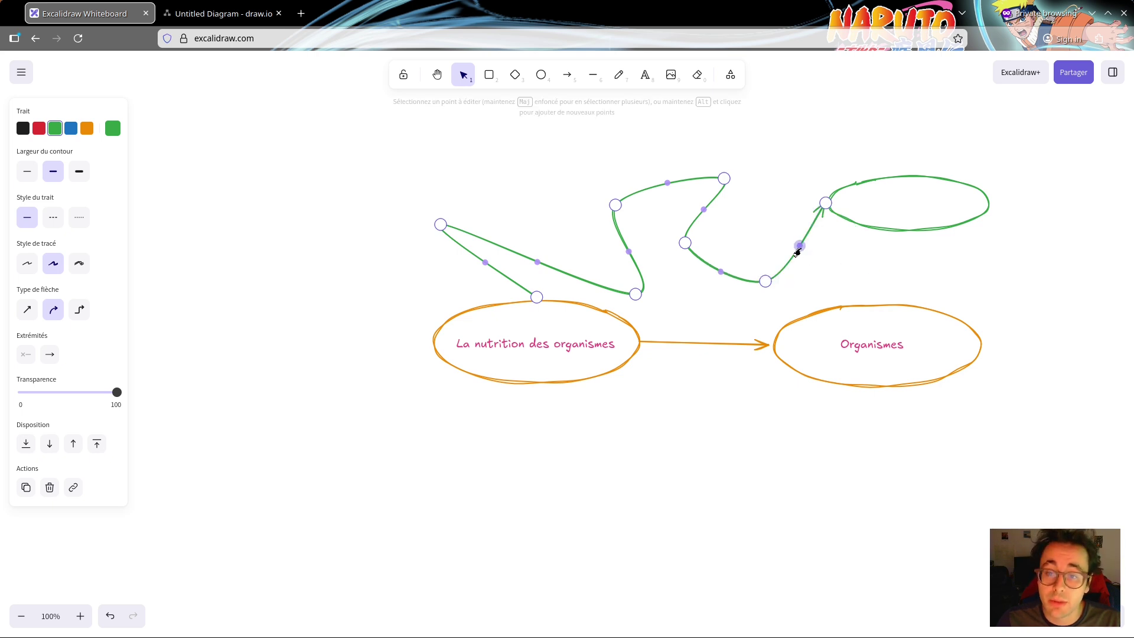
{"action": "left_click", "coordinate": [766, 281]}
{"action": "key", "text": "Delete"}
{"action": "key", "text": "Delete"}
{"action": "key", "text": "Delete"}
{"action": "key", "text": "Delete"}
{"action": "key", "text": "Delete"}
{"action": "key", "text": "Delete"}
{"action": "left_click_drag", "start_coordinate": [683, 247], "coordinate": [646, 207]}
{"action": "key", "text": "Delete"}
{"action": "left_click", "coordinate": [443, 294]}
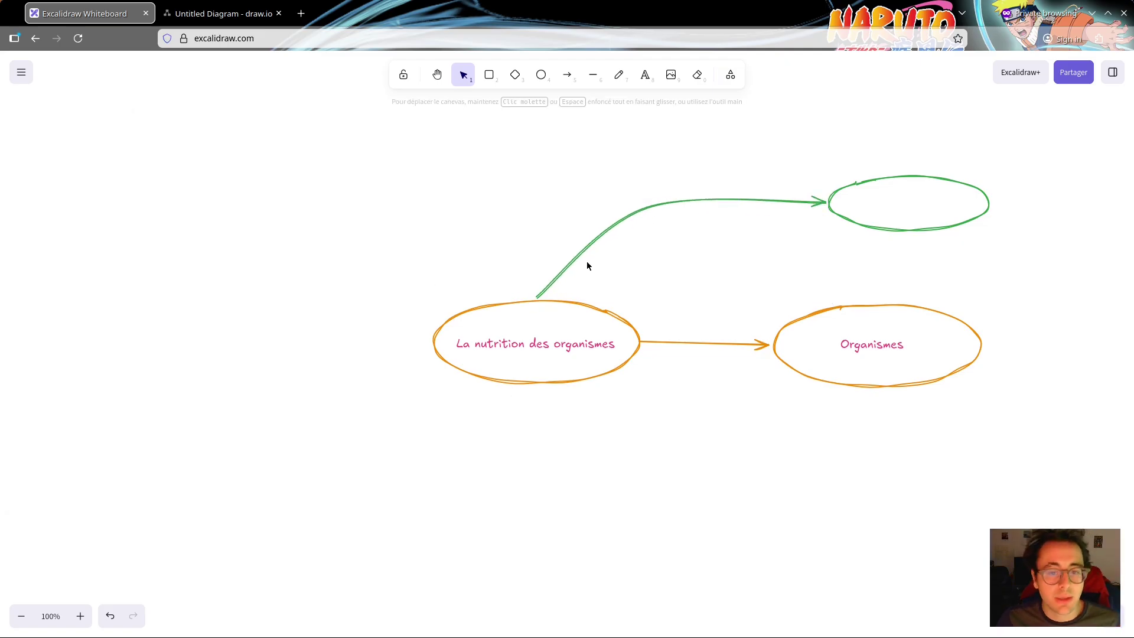
Try the arrow, filled triangle and outlined triangle heads at the green arrow's start and show more arrowhead options
{"action": "left_click", "coordinate": [609, 230]}
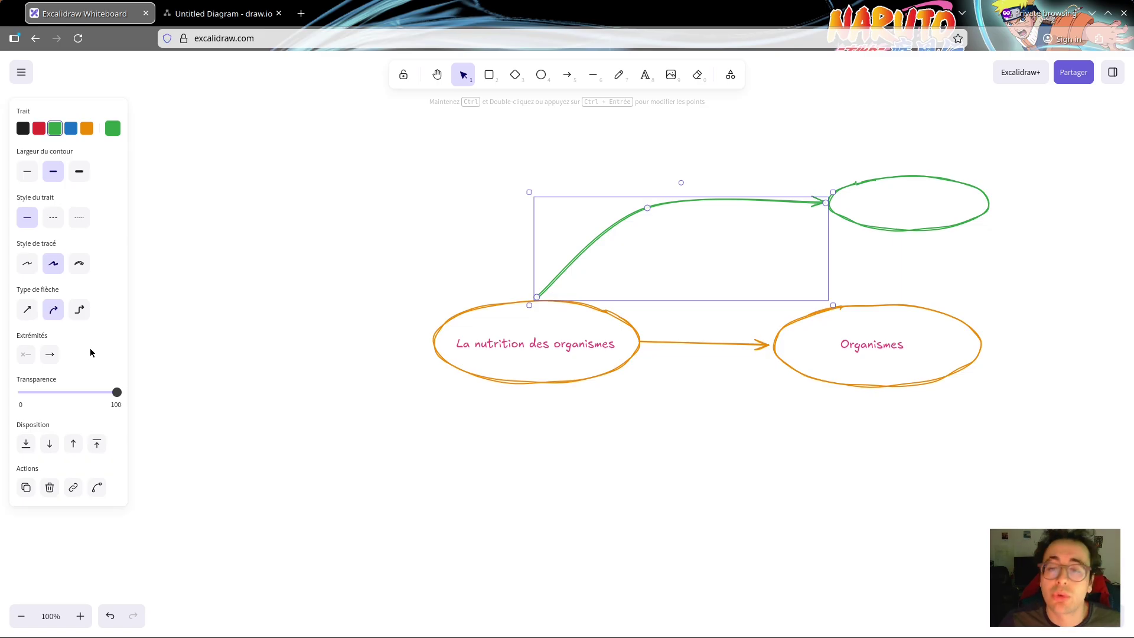
{"action": "left_click", "coordinate": [943, 265]}
{"action": "left_click", "coordinate": [814, 204]}
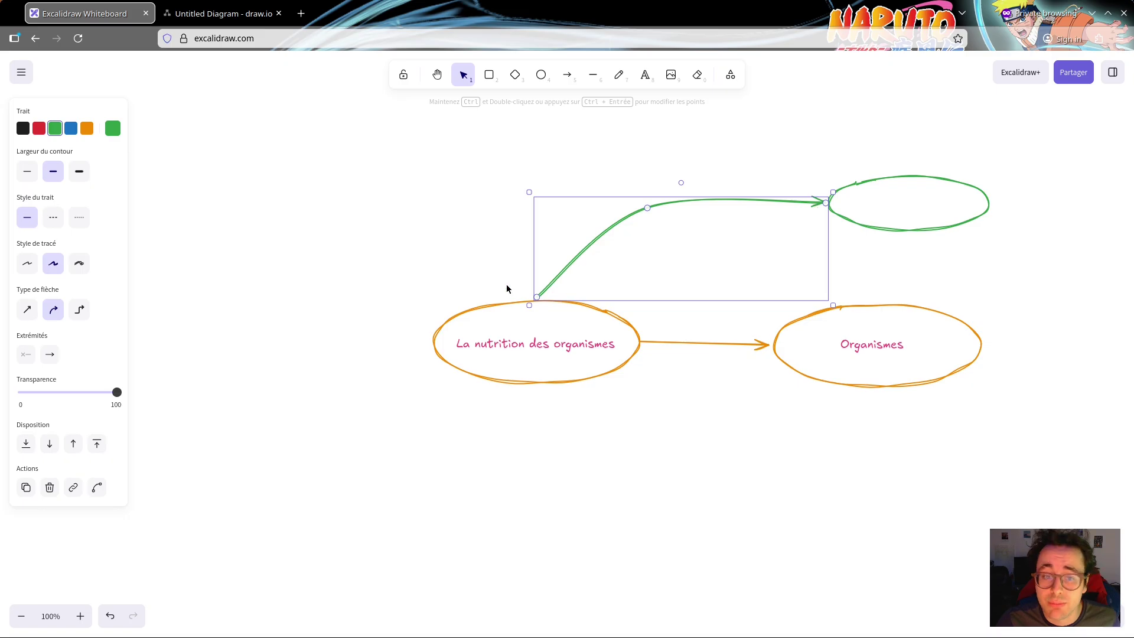
{"action": "left_click", "coordinate": [50, 355]}
{"action": "left_click", "coordinate": [56, 355]}
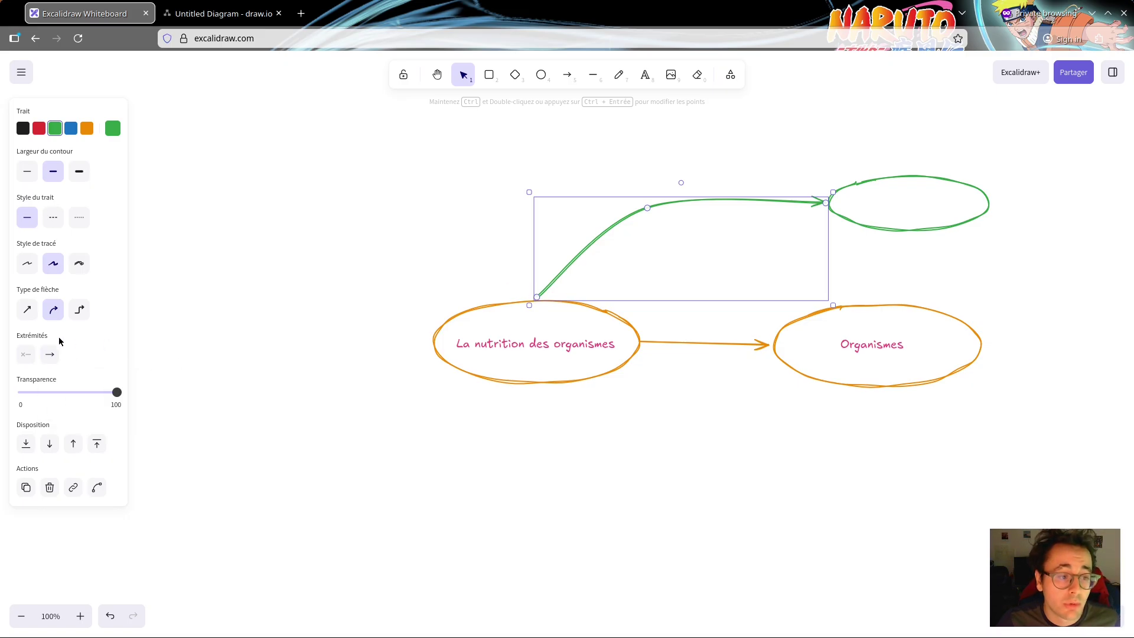
{"action": "left_click", "coordinate": [22, 359]}
{"action": "left_click", "coordinate": [53, 385]}
{"action": "left_click", "coordinate": [76, 392]}
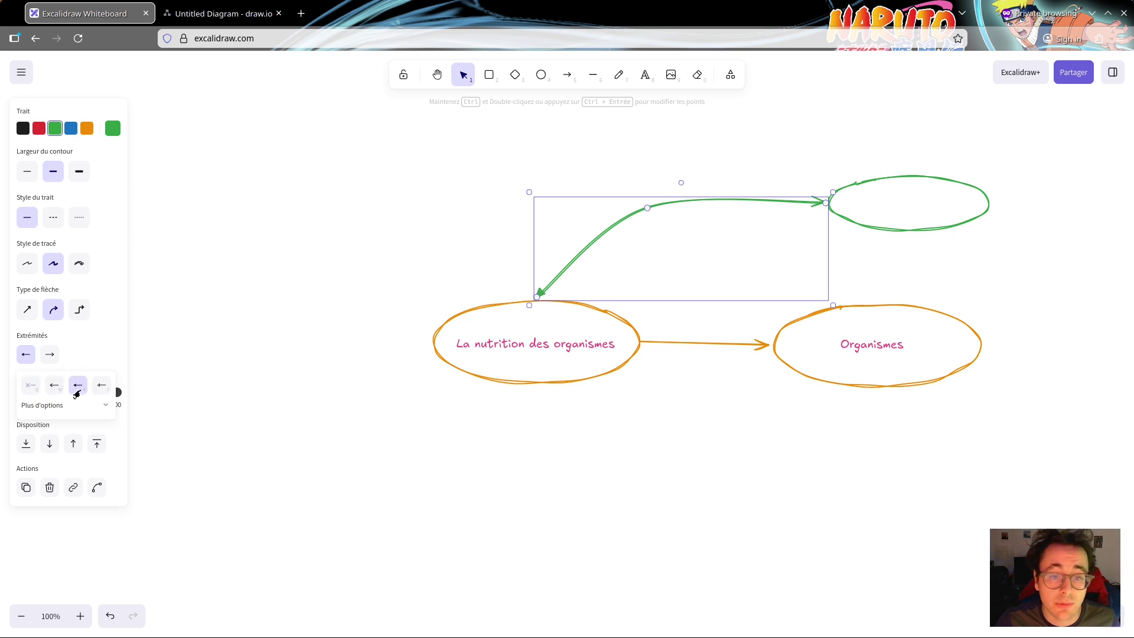
{"action": "left_click", "coordinate": [94, 392]}
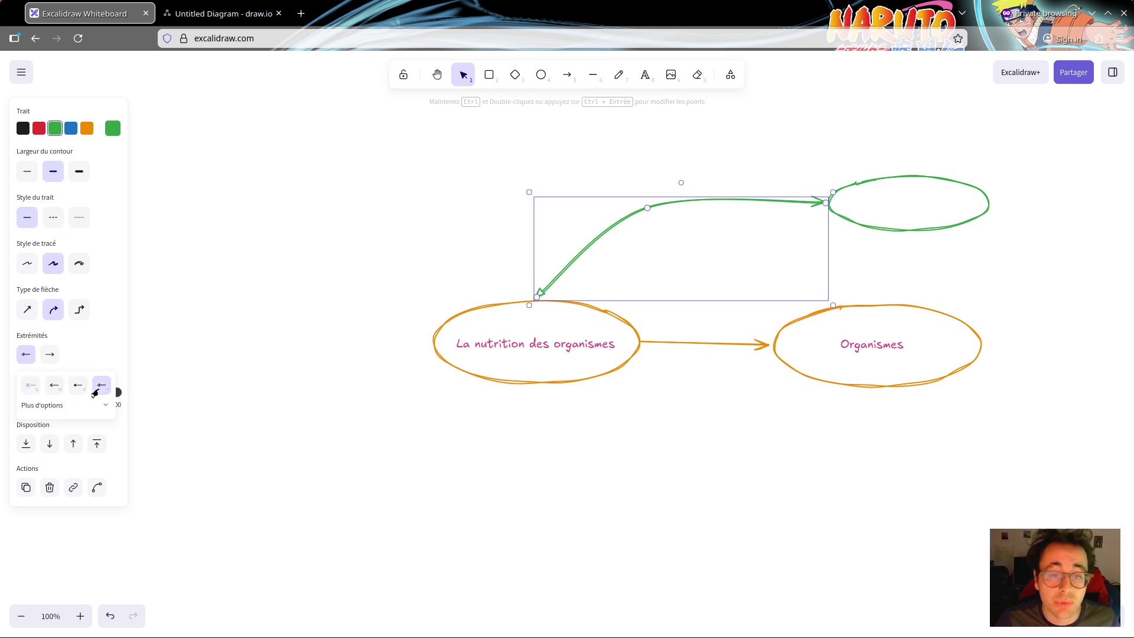
{"action": "left_click", "coordinate": [98, 410]}
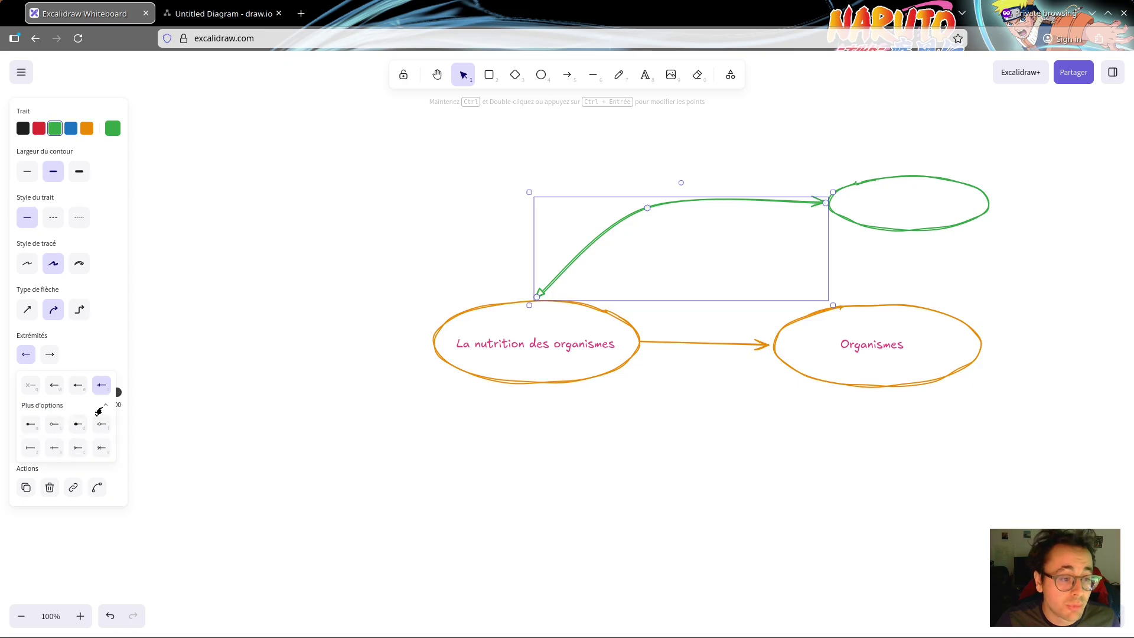
Try circle and crow's foot heads at the green arrow's start and apply the filled diamond
{"action": "left_click", "coordinate": [28, 425]}
{"action": "left_click", "coordinate": [73, 426]}
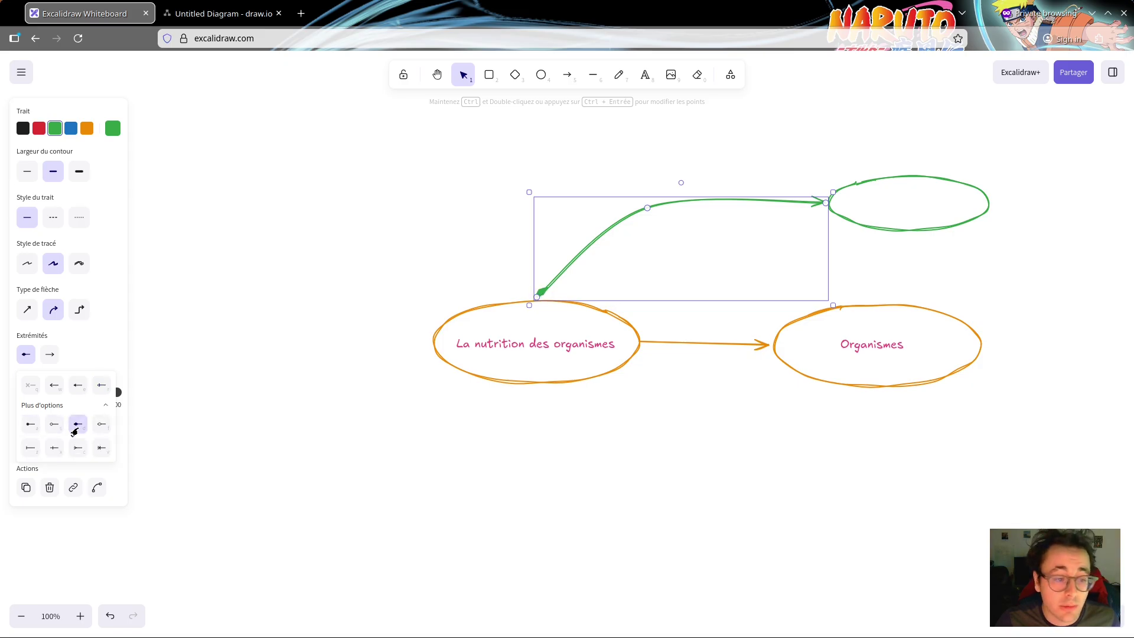
{"action": "left_click", "coordinate": [95, 450]}
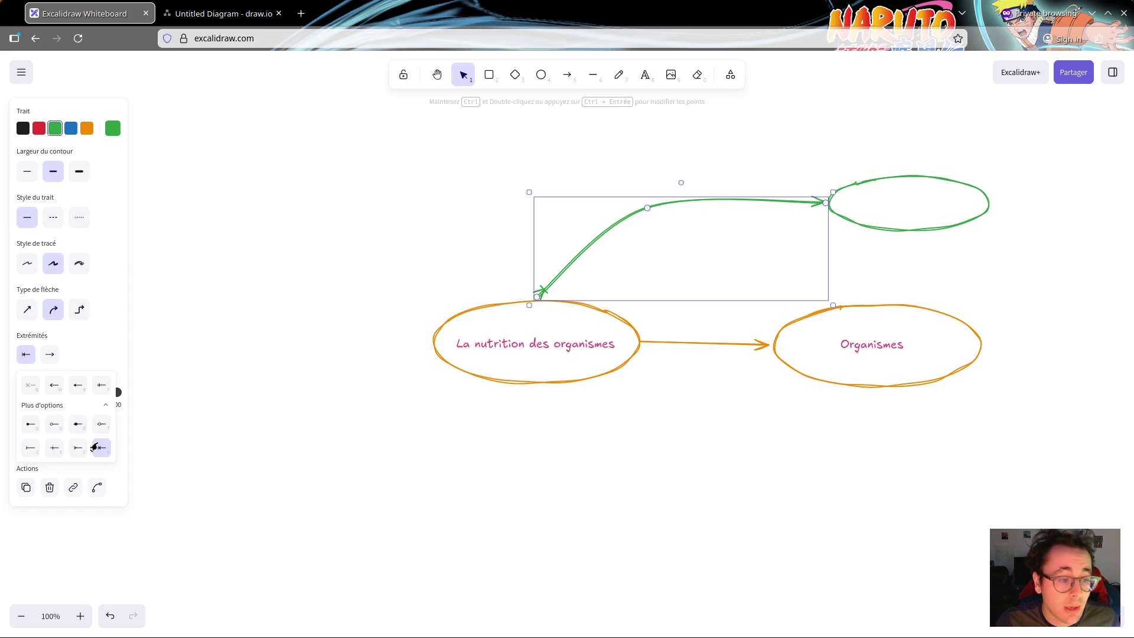
{"action": "left_click", "coordinate": [55, 449]}
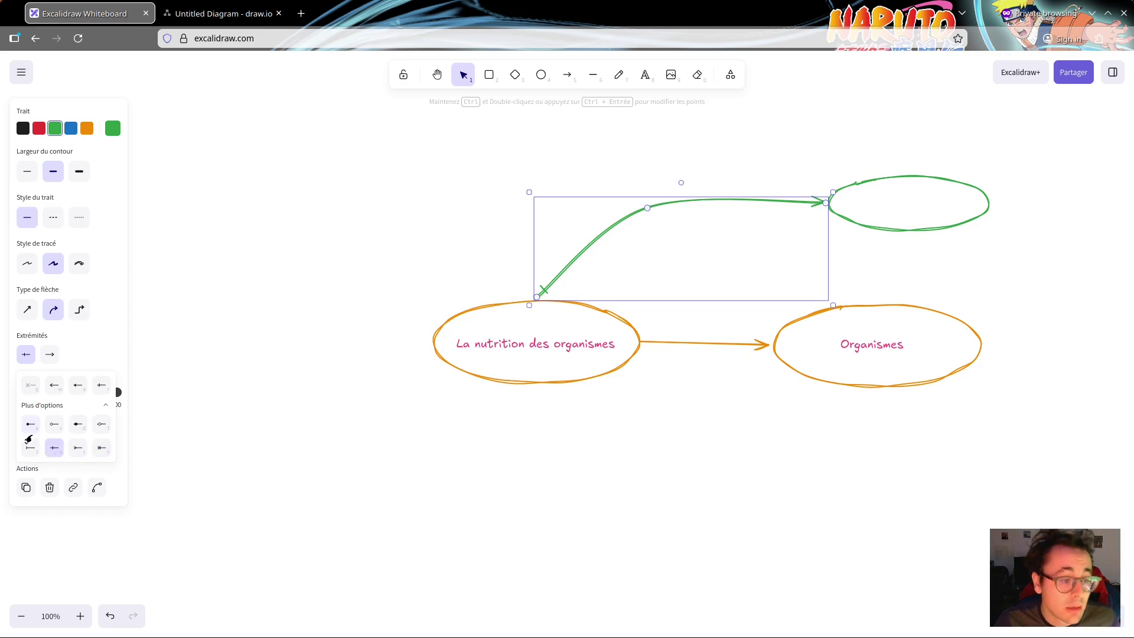
{"action": "left_click", "coordinate": [75, 424]}
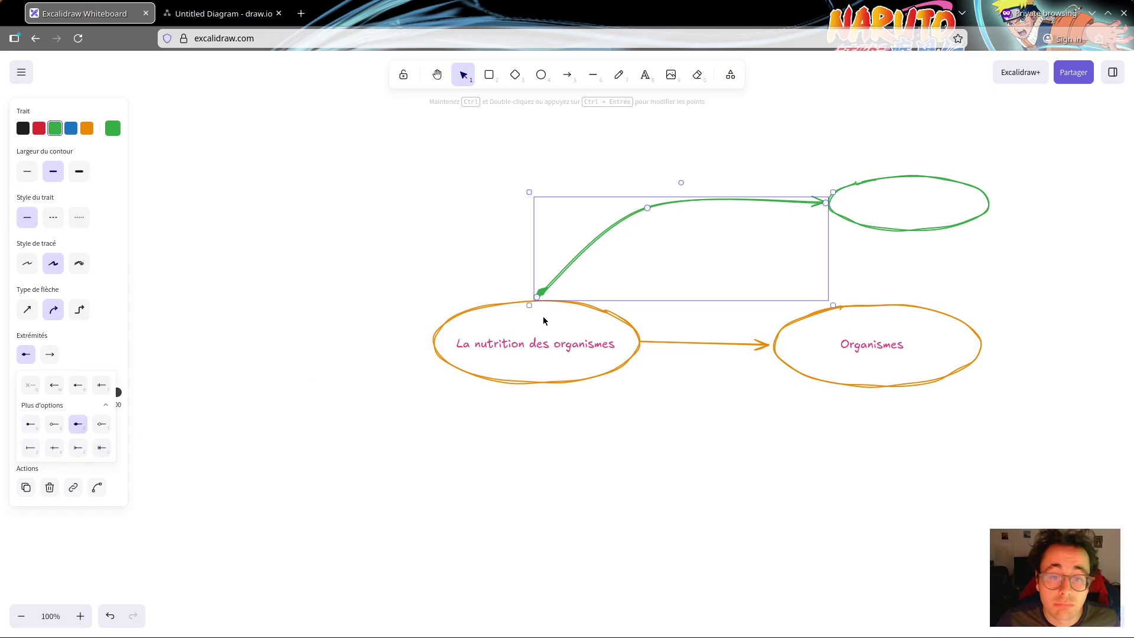
{"action": "left_click", "coordinate": [543, 280]}
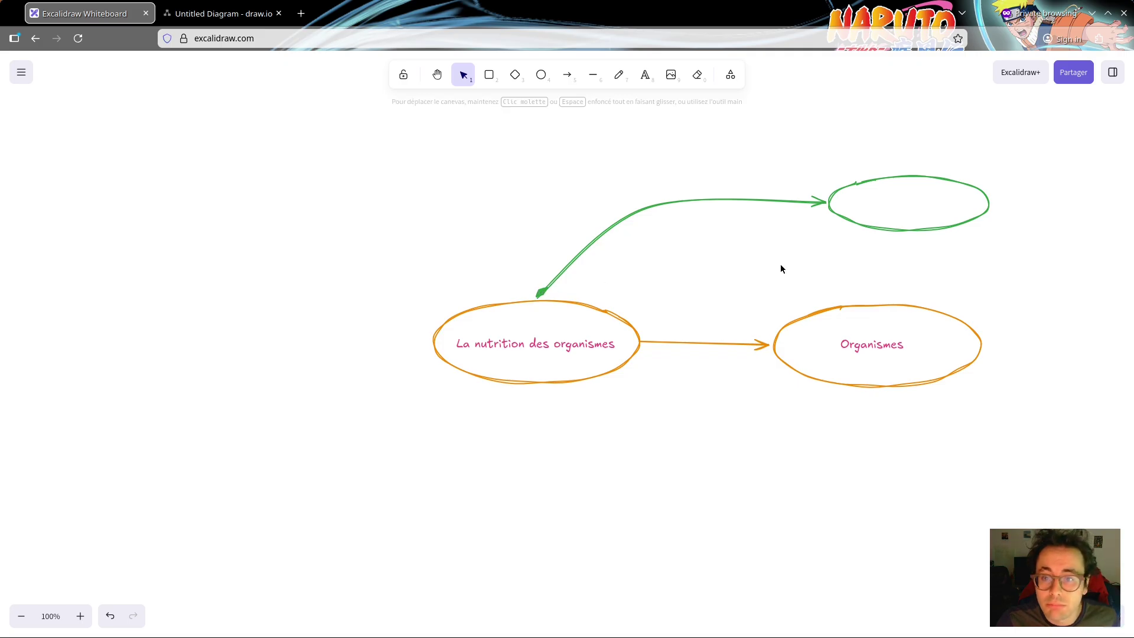
Remove the filled diamond head from the start of the green arrow
{"action": "left_click", "coordinate": [608, 223]}
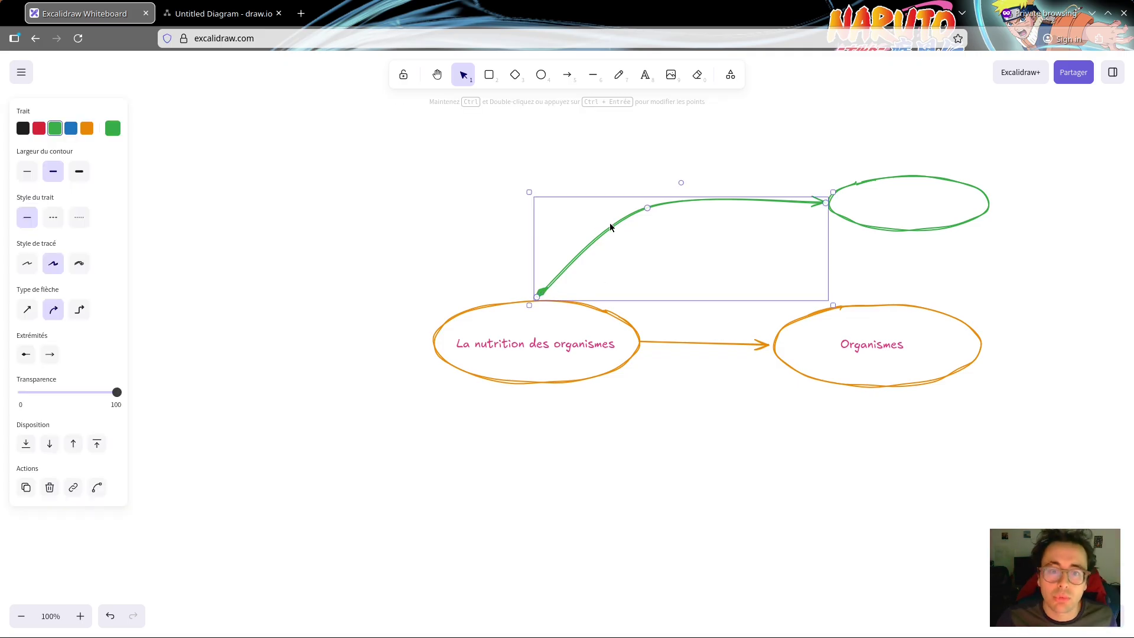
{"action": "left_click", "coordinate": [26, 354]}
{"action": "left_click", "coordinate": [30, 385]}
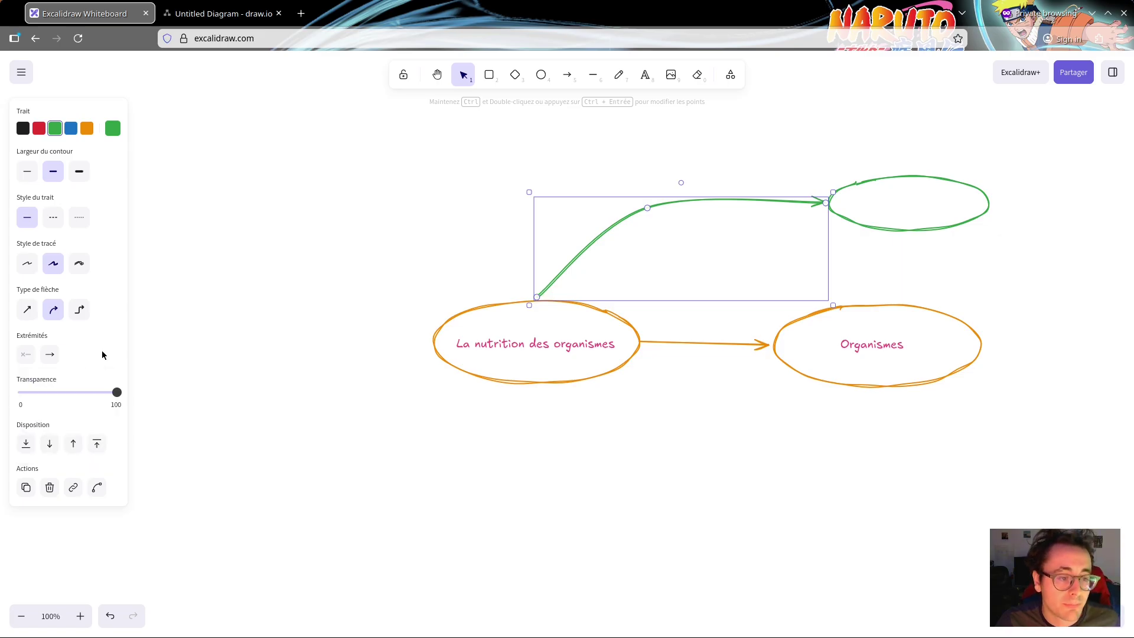
{"action": "left_click", "coordinate": [869, 272]}
{"action": "left_click", "coordinate": [646, 203]}
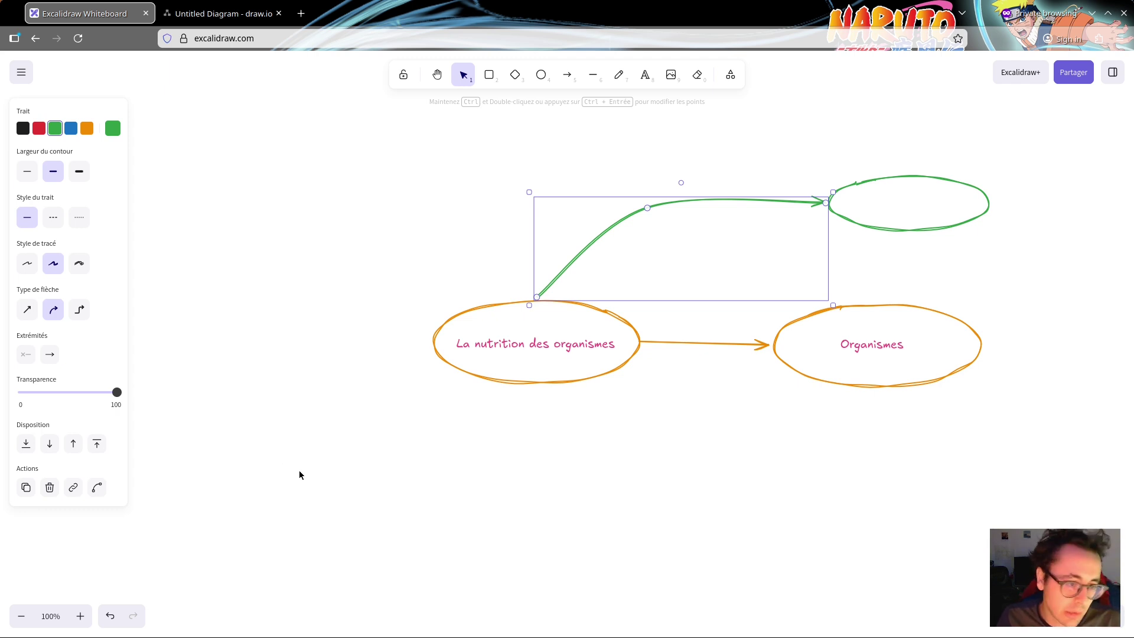
{"action": "left_click", "coordinate": [301, 474]}
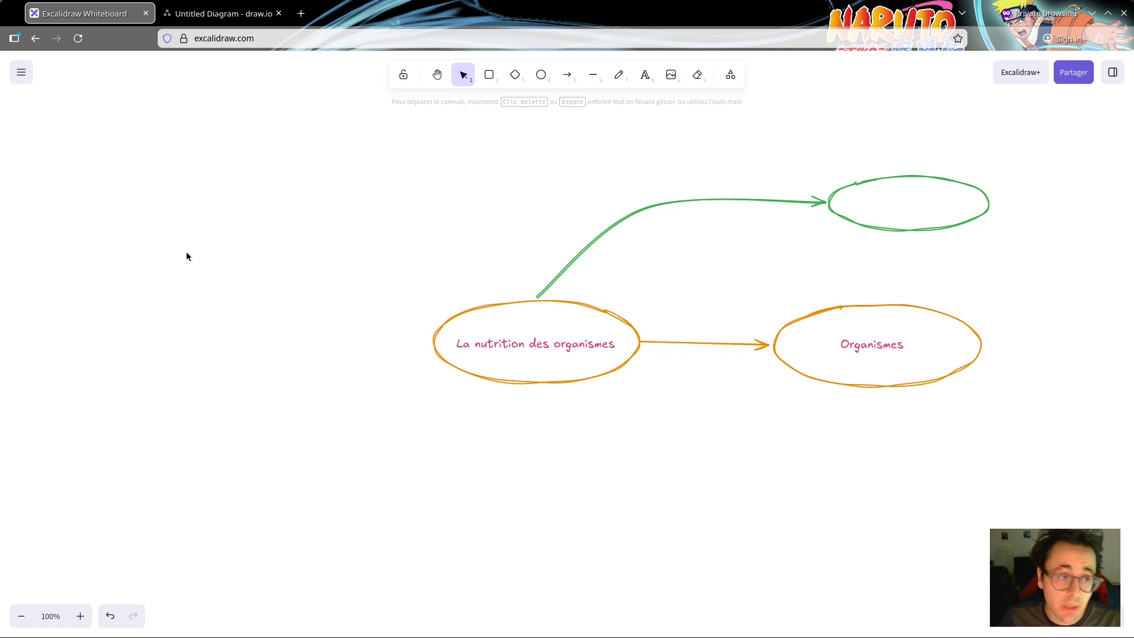
Start an image export of the diagram and name the file "Titre Carte mentale"
{"action": "left_click", "coordinate": [10, 73]}
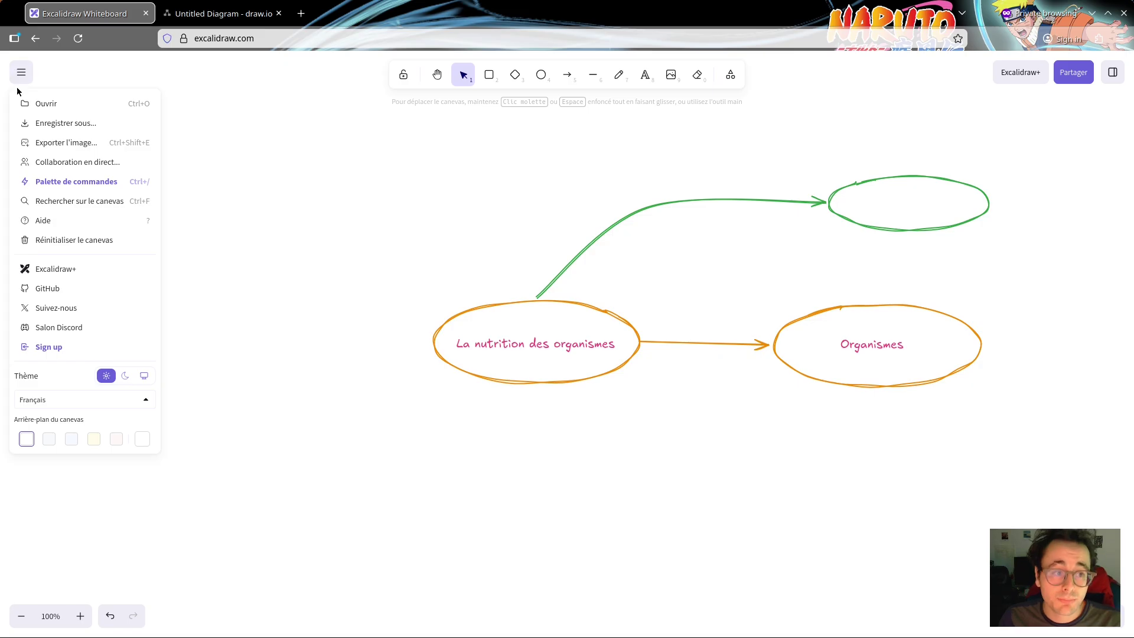
{"action": "left_click", "coordinate": [72, 144]}
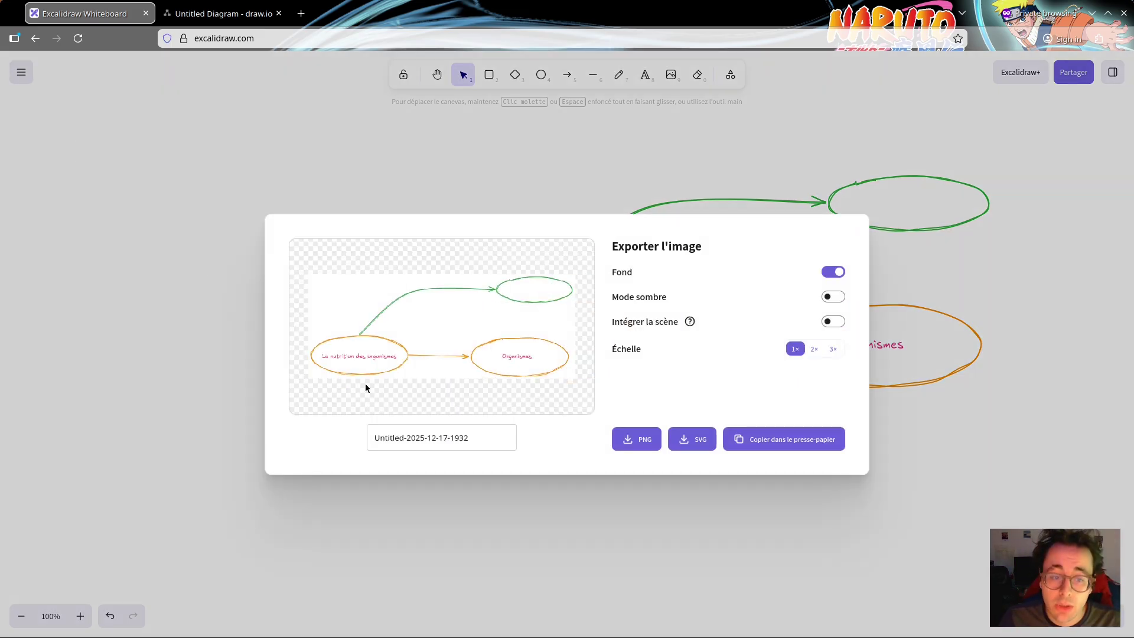
{"action": "left_click_drag", "start_coordinate": [471, 436], "coordinate": [358, 434]}
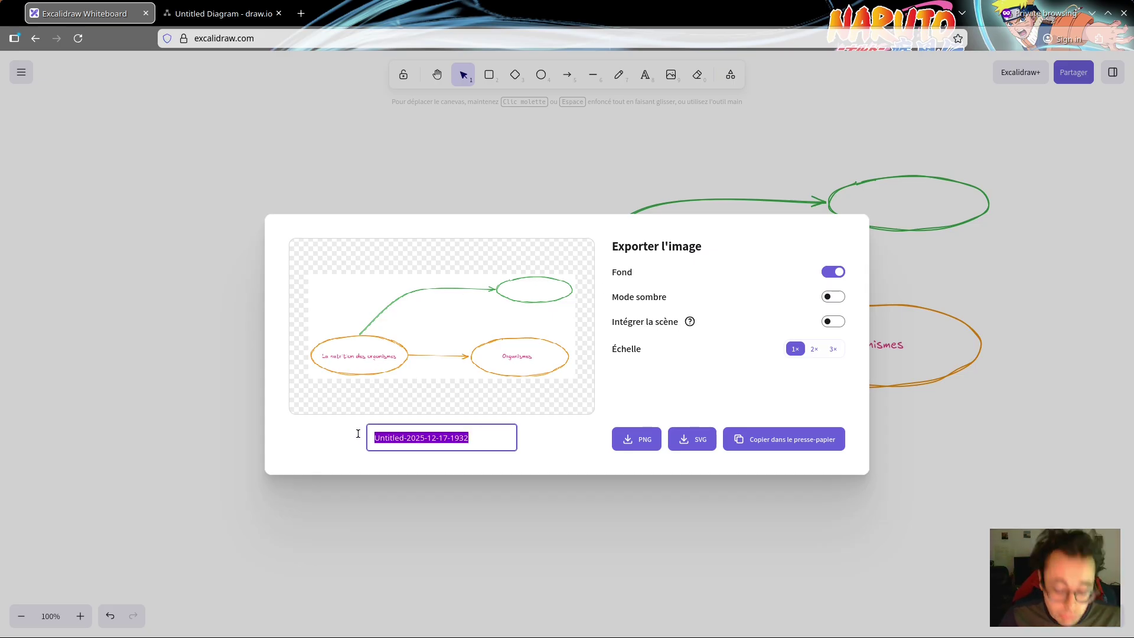
{"action": "type", "text": "Titre "}
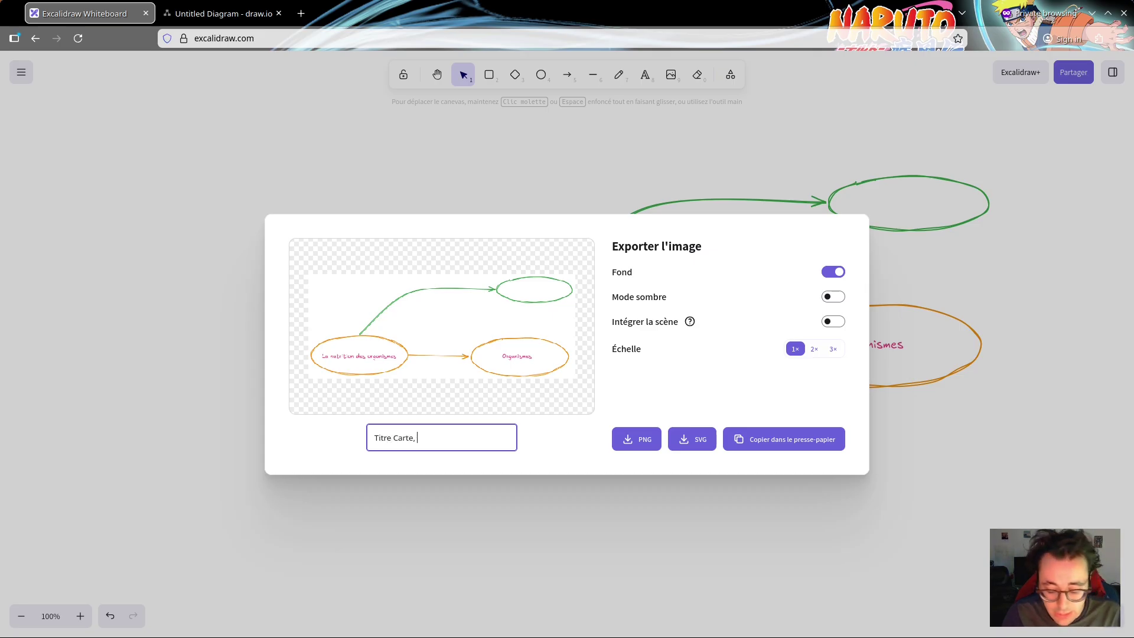
{"action": "type", "text": "Carte mentale"}
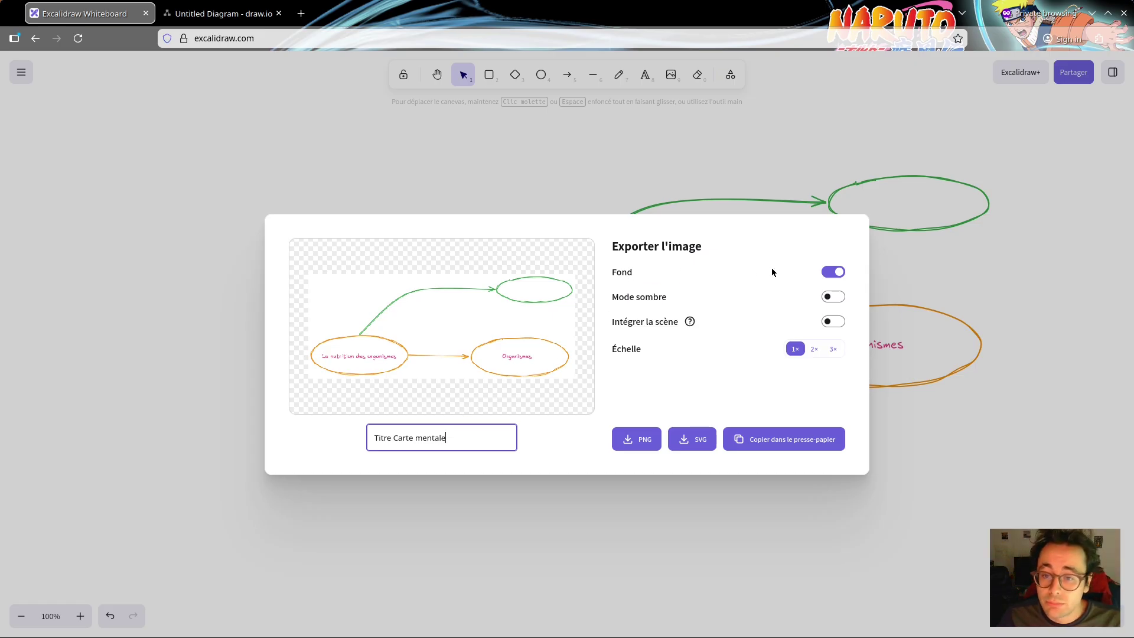
Try the background, dark mode and scene embedding options for the exported image, switching each one back to its original setting
{"action": "left_click", "coordinate": [834, 273]}
{"action": "left_click", "coordinate": [832, 274]}
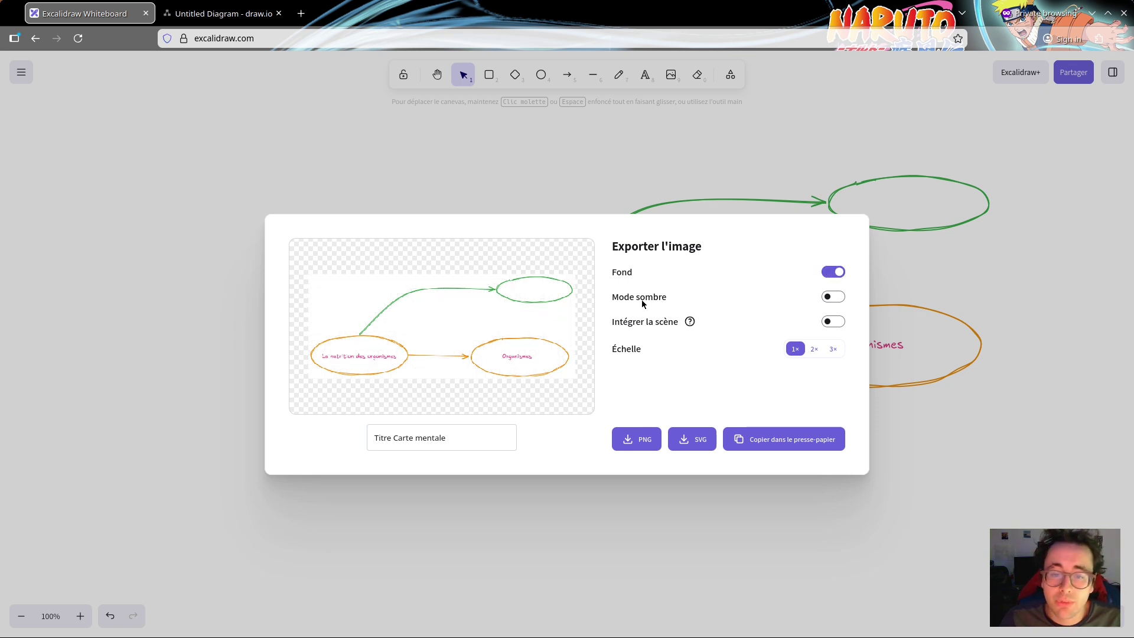
{"action": "left_click", "coordinate": [825, 298]}
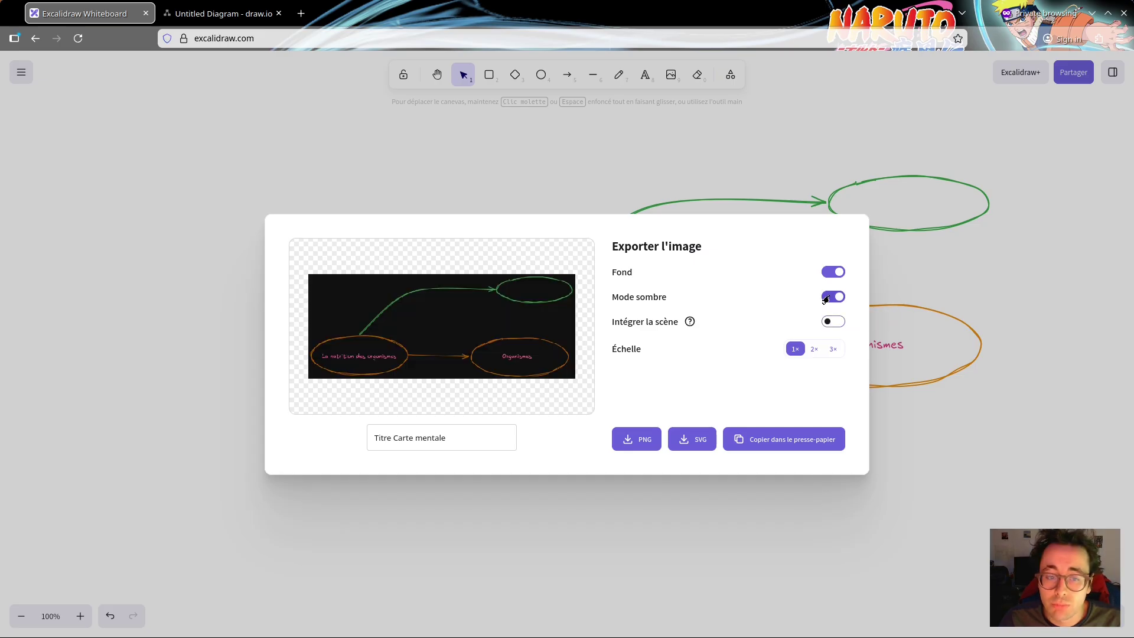
{"action": "left_click", "coordinate": [826, 299]}
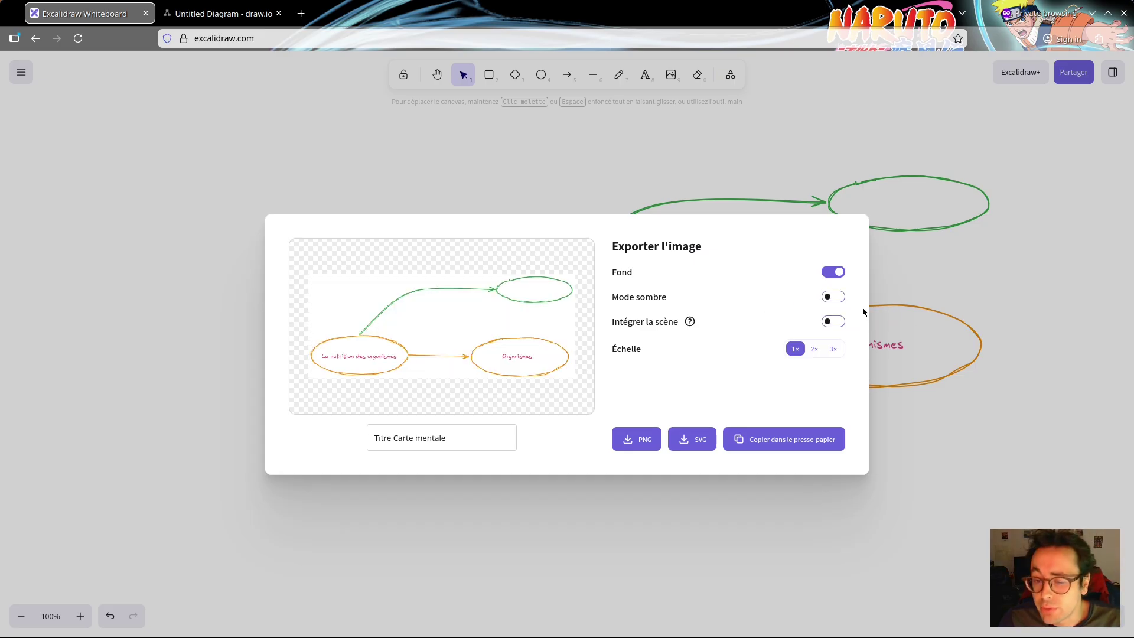
{"action": "left_click", "coordinate": [829, 324]}
{"action": "left_click", "coordinate": [829, 323]}
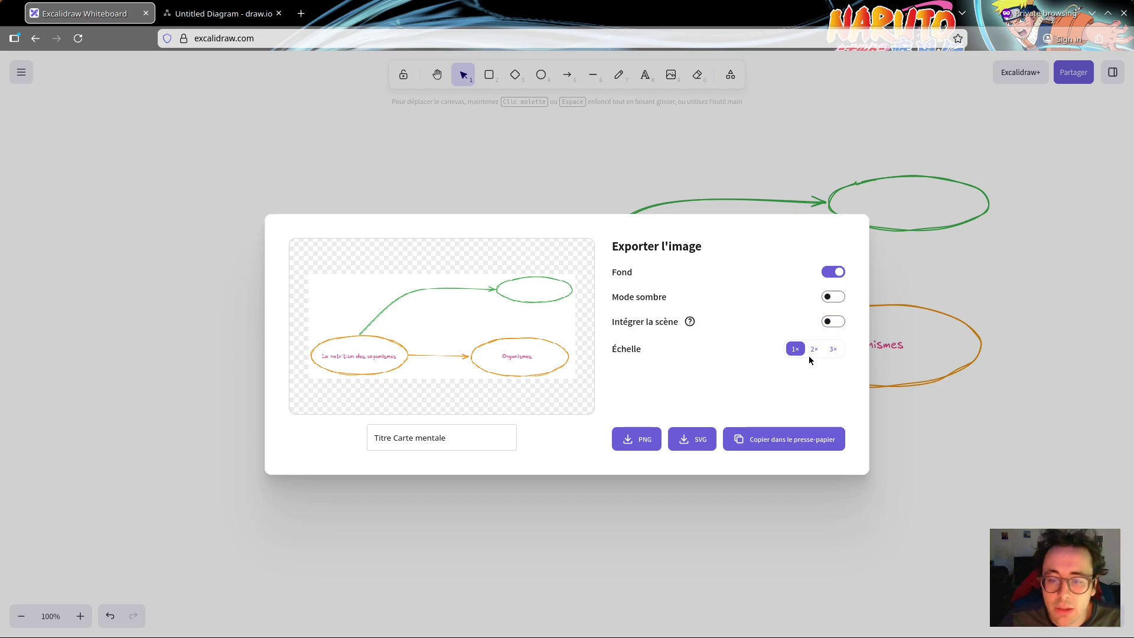
Try the 2× and 3× export scales and return the scale to 1×
{"action": "left_click", "coordinate": [811, 351]}
{"action": "left_click", "coordinate": [833, 352]}
{"action": "left_click", "coordinate": [788, 355]}
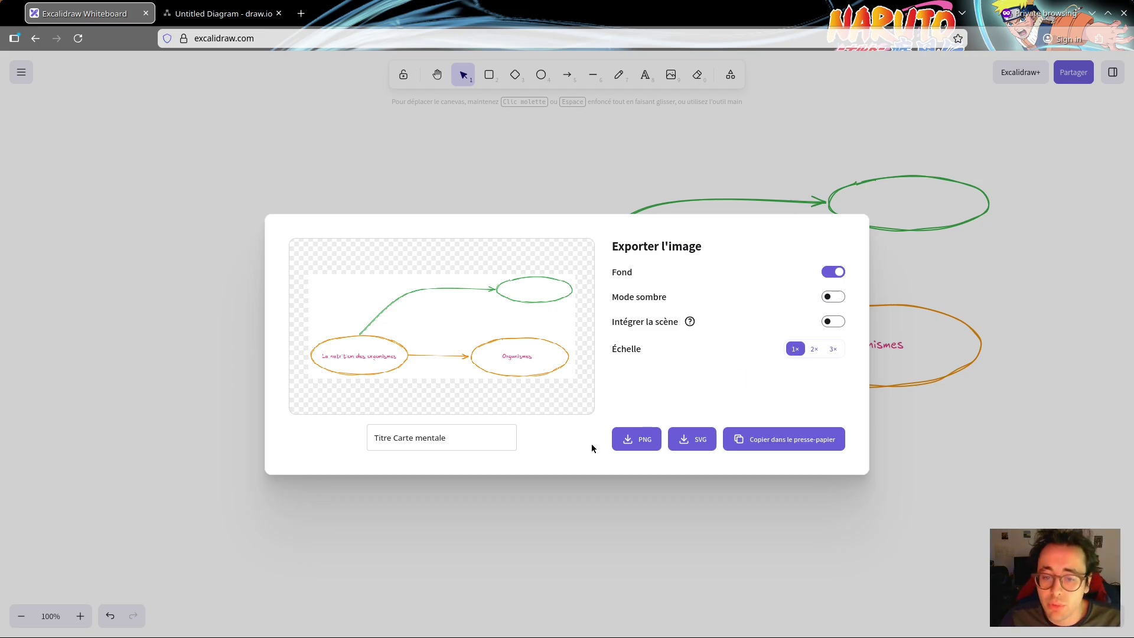
Export the diagram as a PNG, dismiss the download privacy notice and close the image export dialog
{"action": "left_click", "coordinate": [643, 447]}
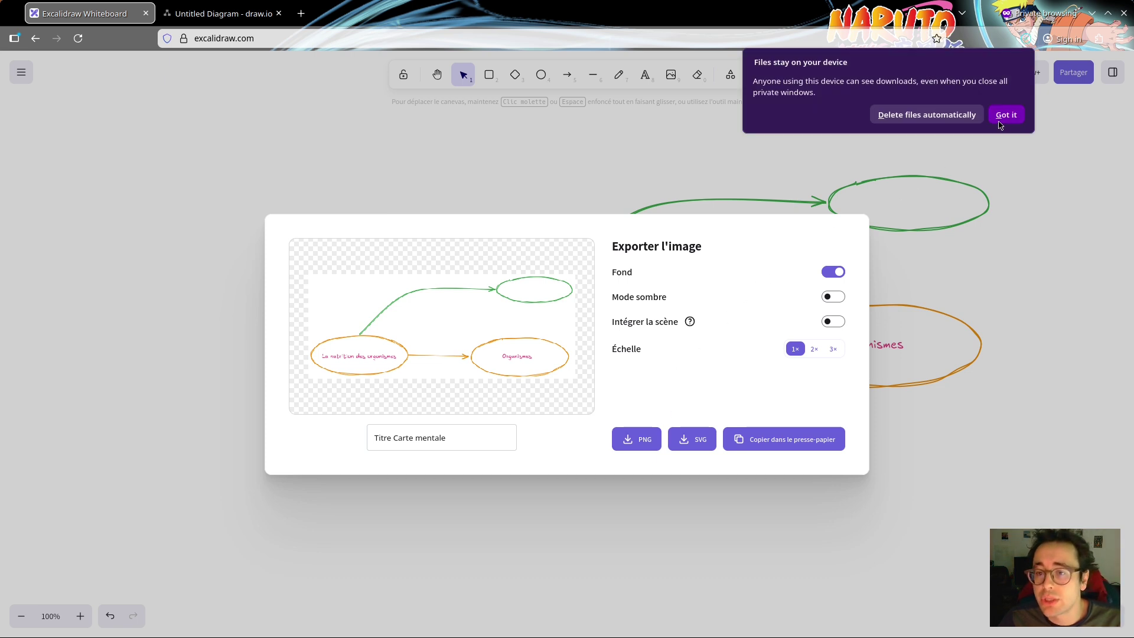
{"action": "left_click", "coordinate": [970, 122]}
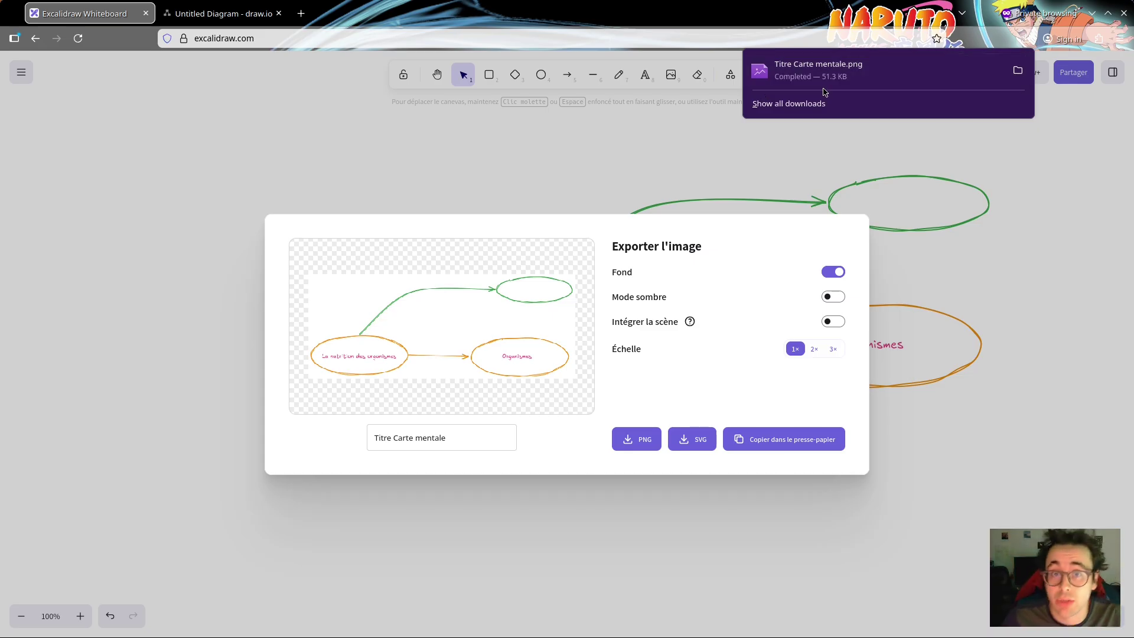
{"action": "left_click", "coordinate": [722, 326]}
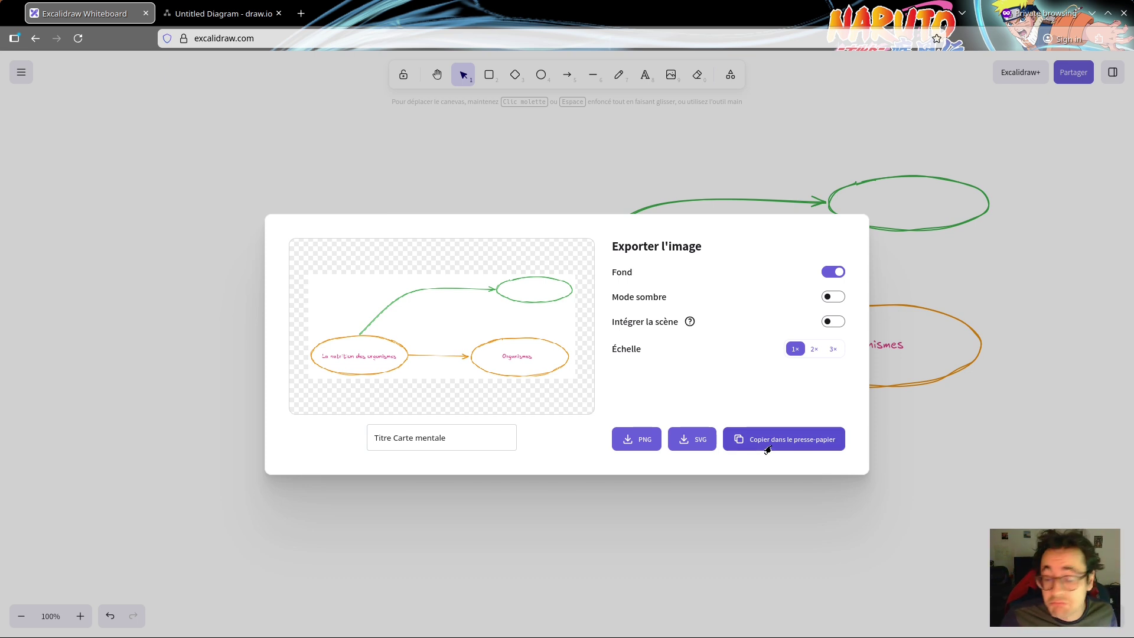
{"action": "left_click", "coordinate": [795, 571]}
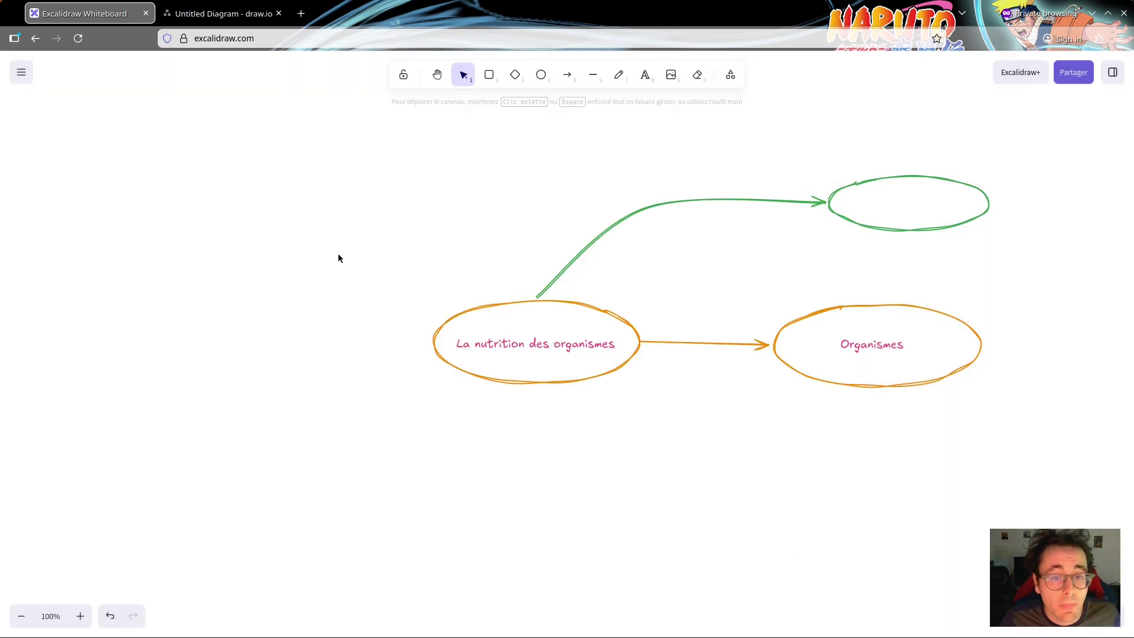
Save the scene to disk as an Excalidraw file named "Titre Carte mentale" and dismiss the downloads list
{"action": "left_click", "coordinate": [20, 77]}
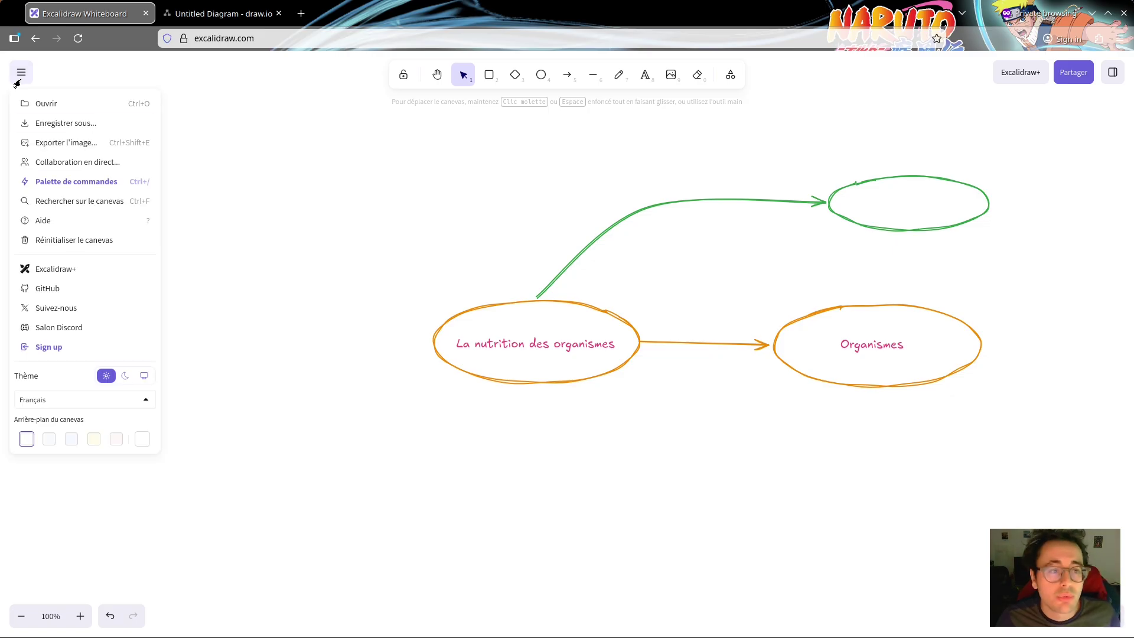
{"action": "left_click", "coordinate": [59, 125]}
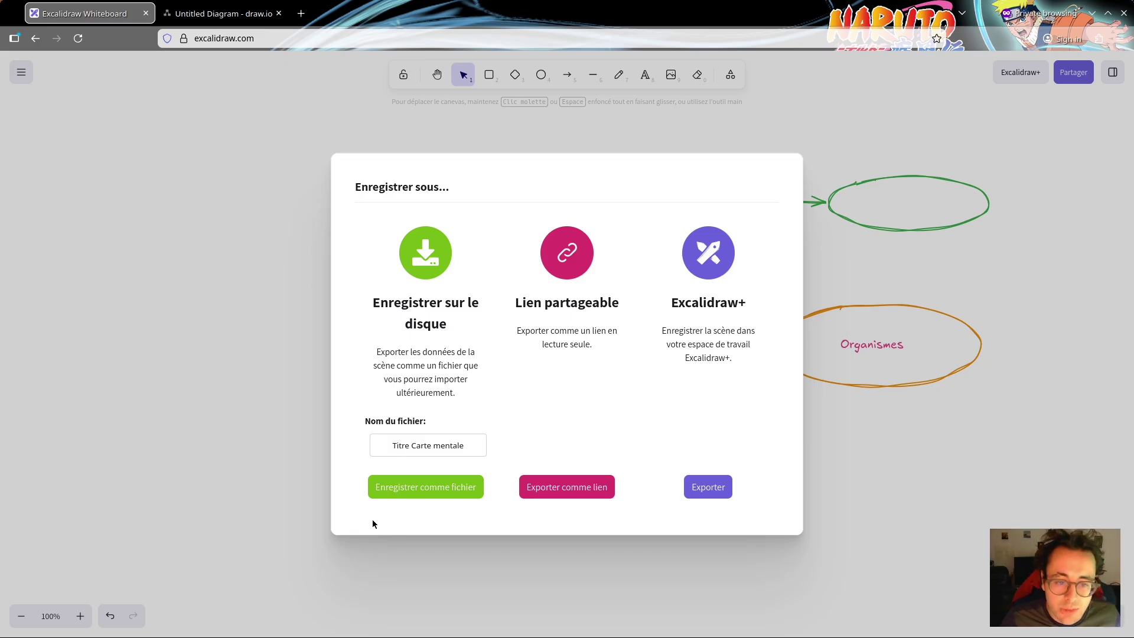
{"action": "left_click", "coordinate": [431, 492]}
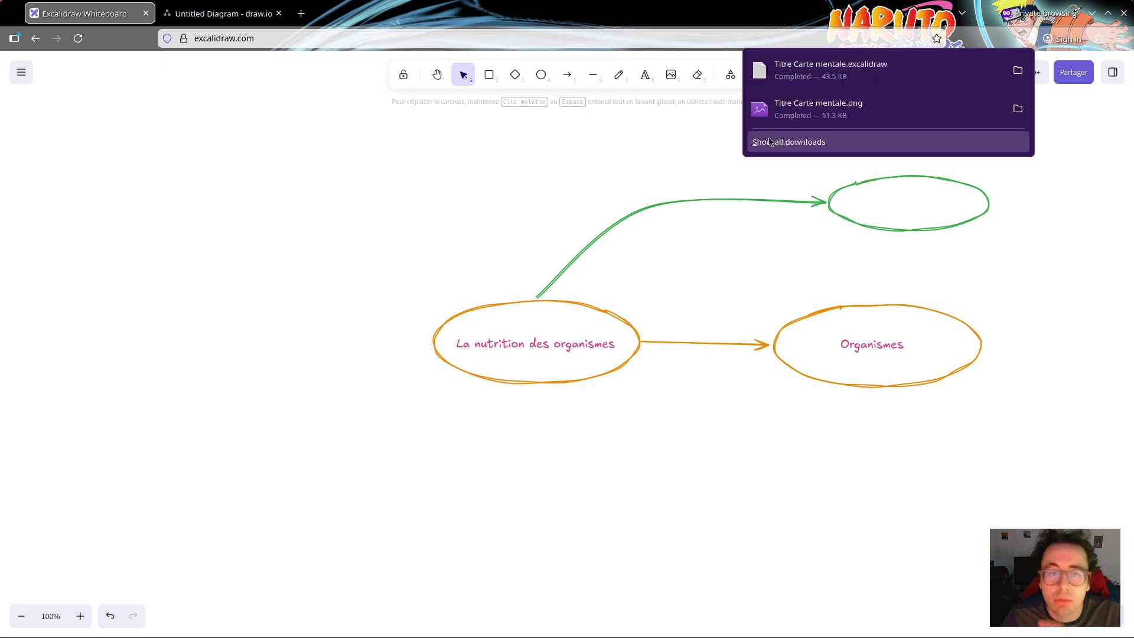
{"action": "left_click", "coordinate": [233, 229]}
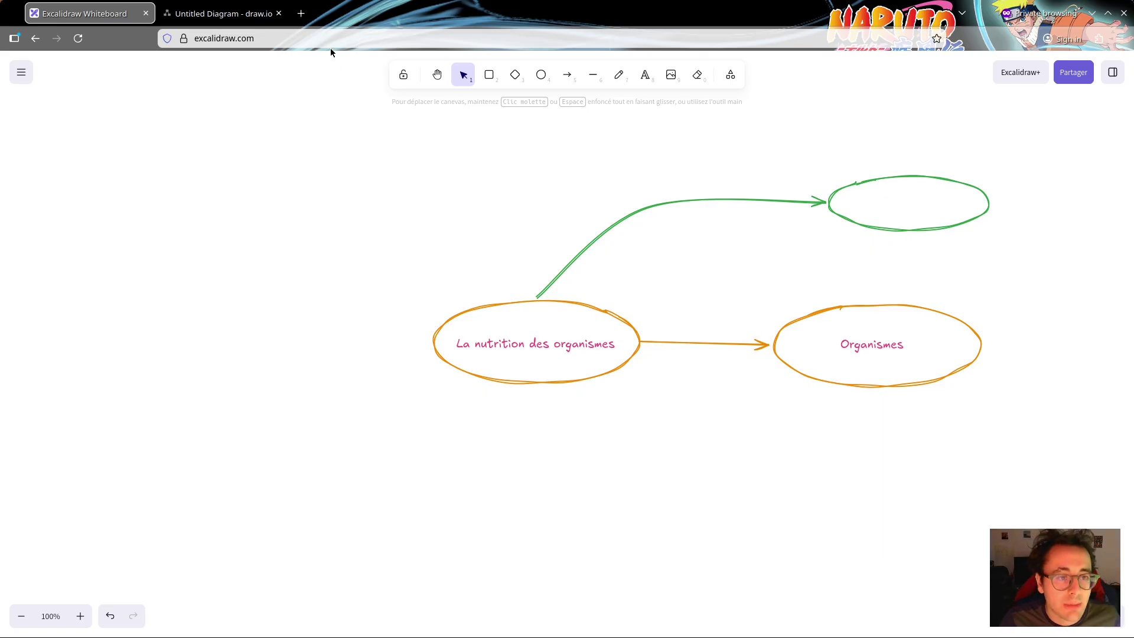
Reload the page, reset the canvas to erase the whole diagram, and reload the whiteboard again
{"action": "key", "text": "F5"}
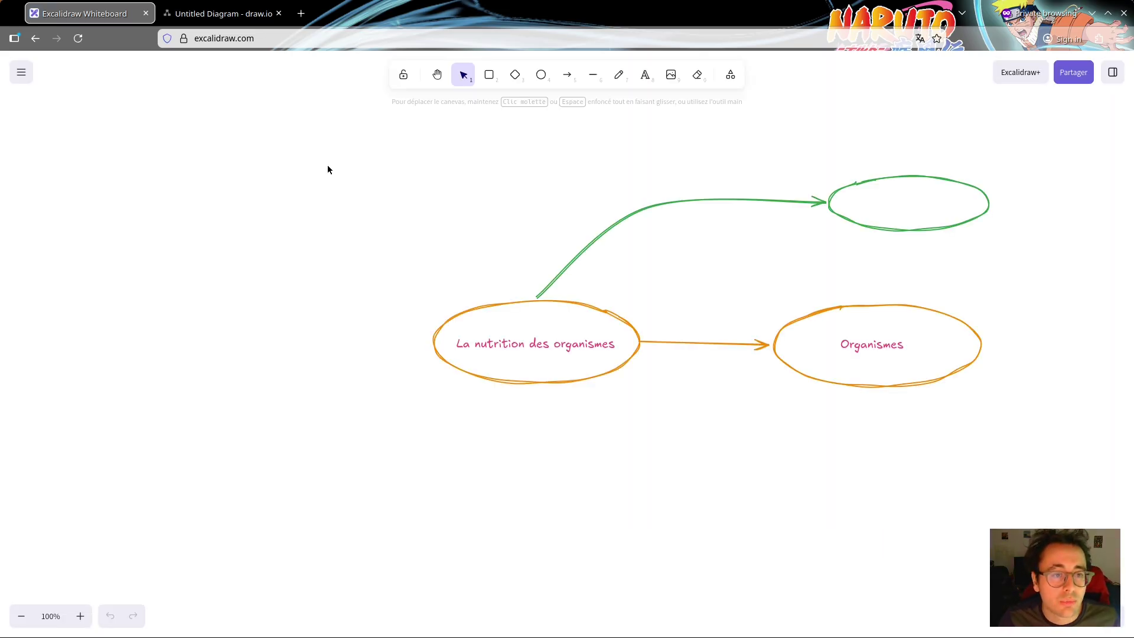
{"action": "left_click", "coordinate": [14, 68]}
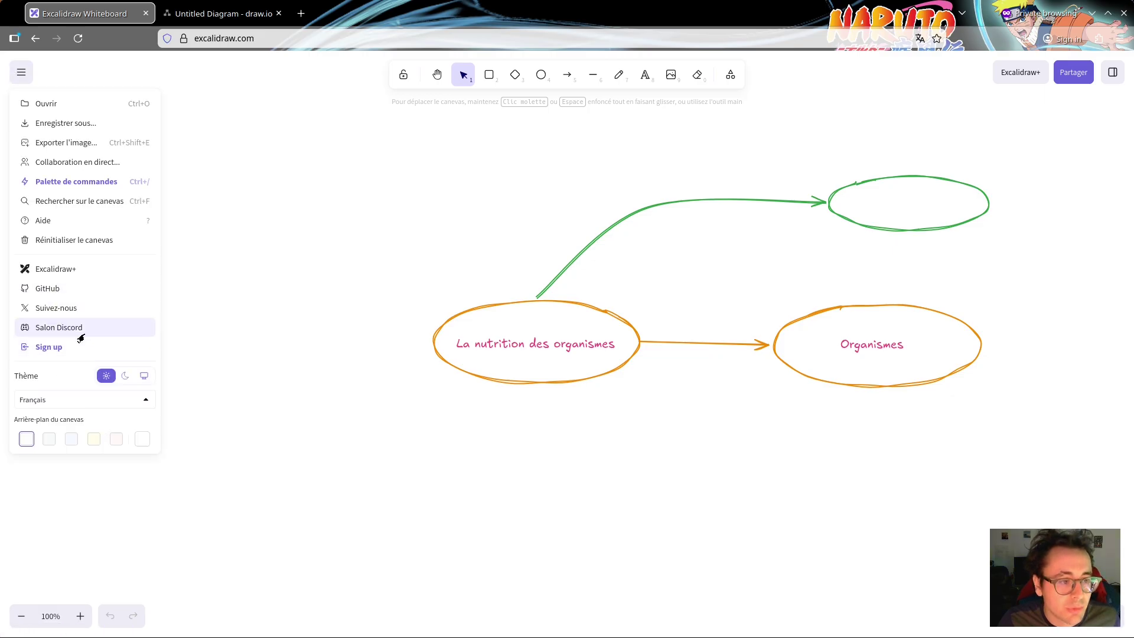
{"action": "left_click", "coordinate": [78, 240]}
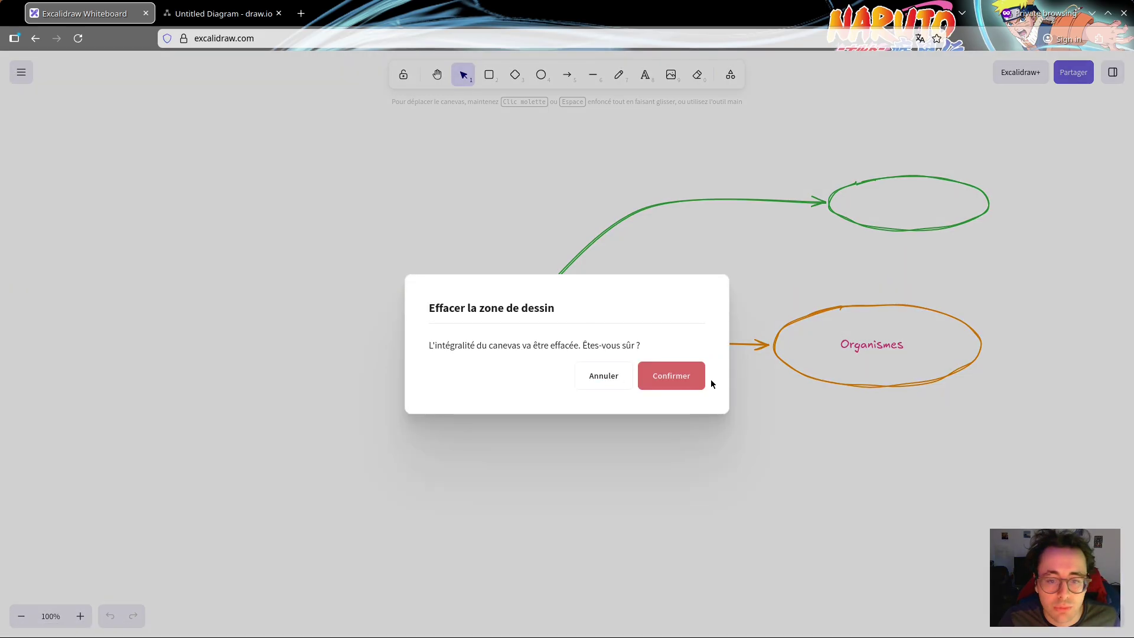
{"action": "left_click", "coordinate": [687, 378]}
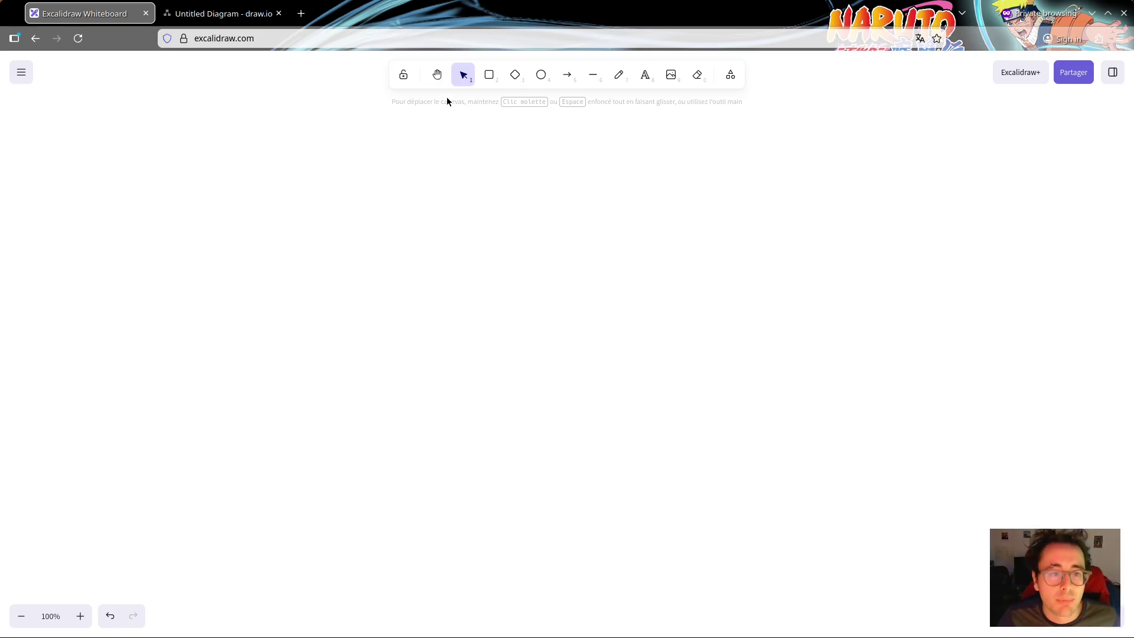
{"action": "left_click", "coordinate": [402, 33]}
{"action": "key", "text": "Return"}
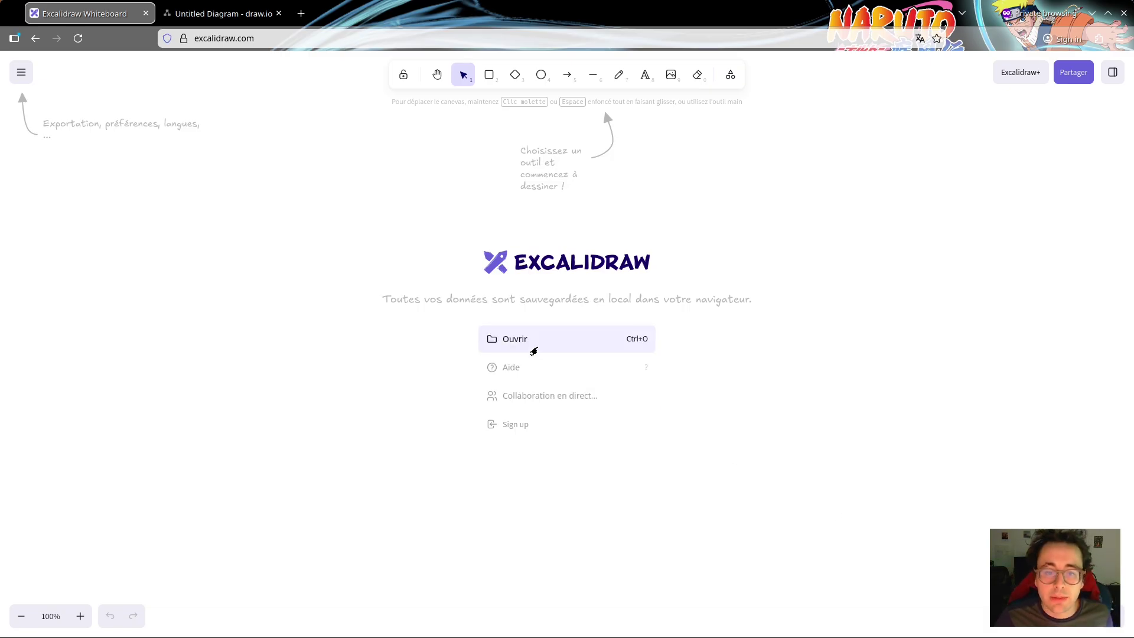
Open a saved drawing file from disk on the empty whiteboard
{"action": "left_click", "coordinate": [534, 348]}
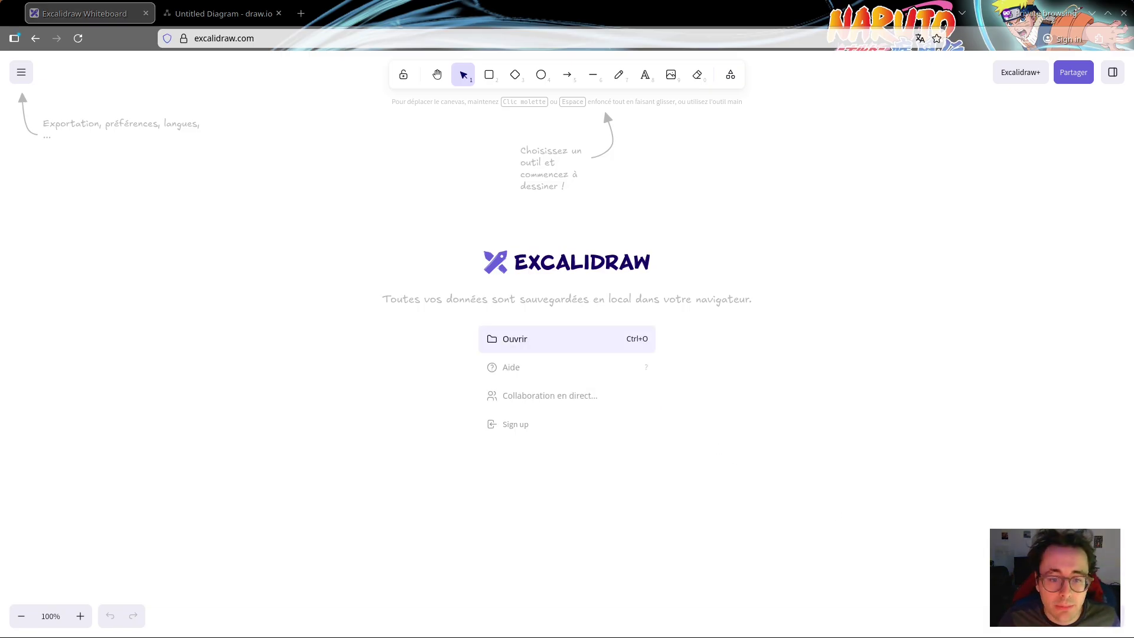